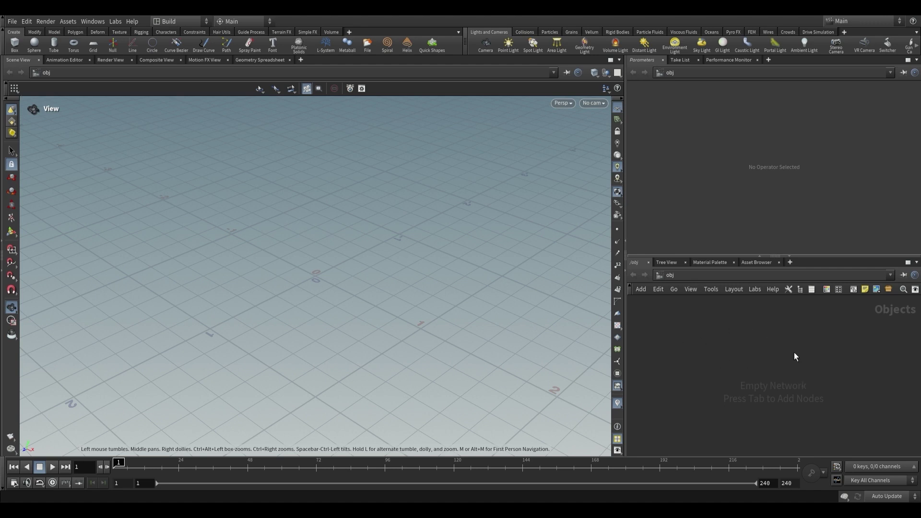
Create a geometry object at the object level and name it GRASS_NETWORK.
key(Tab)
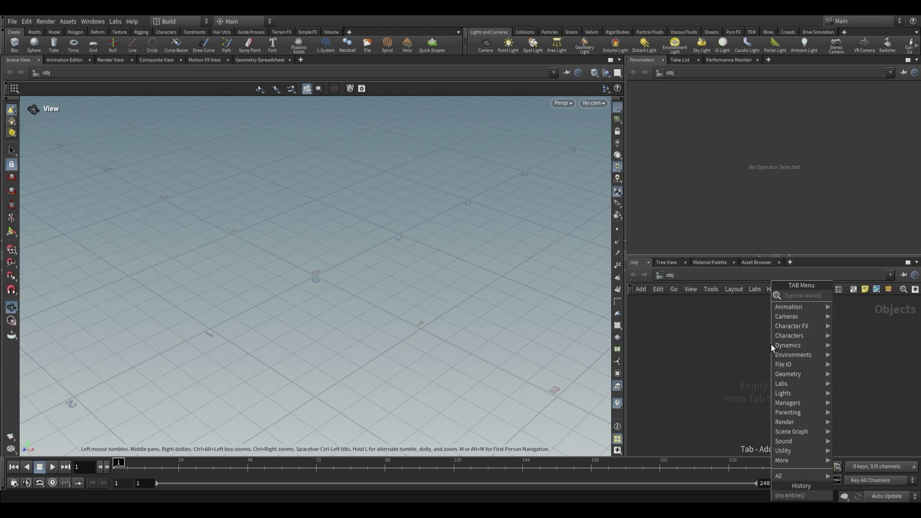
text(sop)
key(Return)
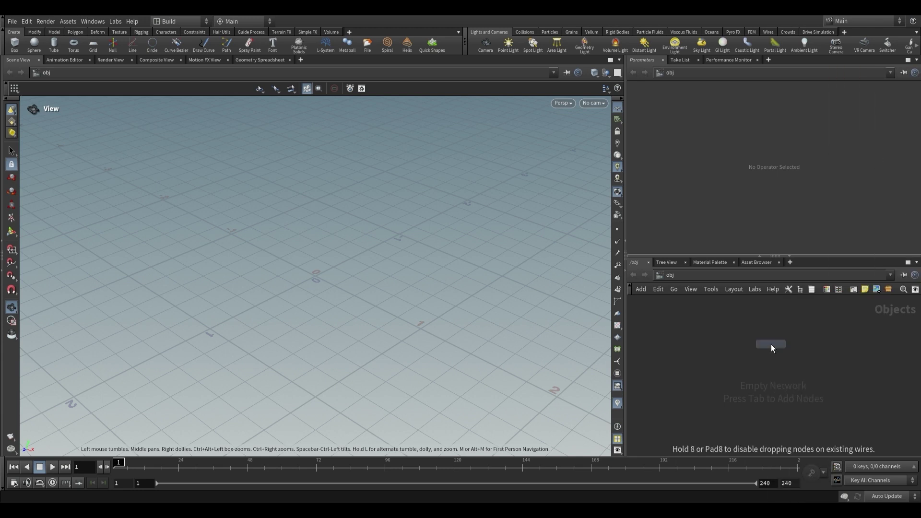
click(768, 346)
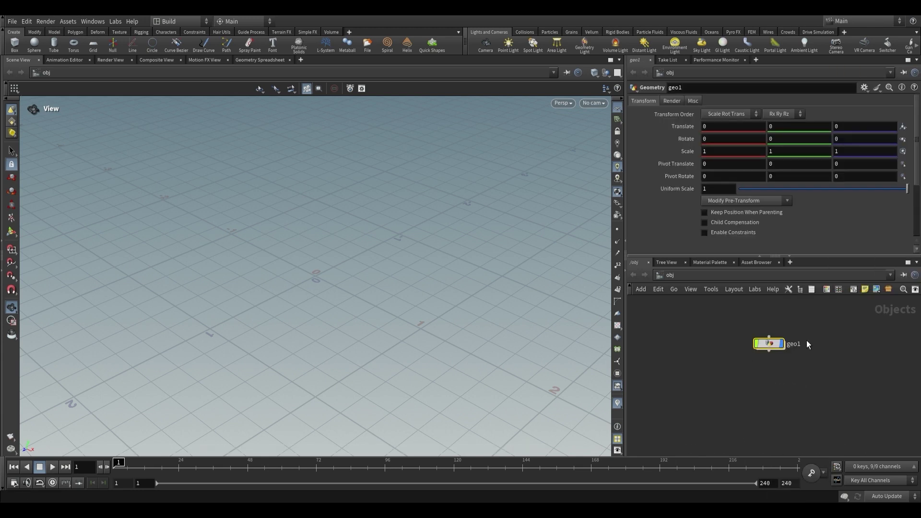
double_click(795, 345)
text(GRASS_NETWORK)
key(Return)
Add a COP Network inside GRASS_NETWORK and rename it GRASS.
double_click(773, 347)
key(Tab)
text(copt)
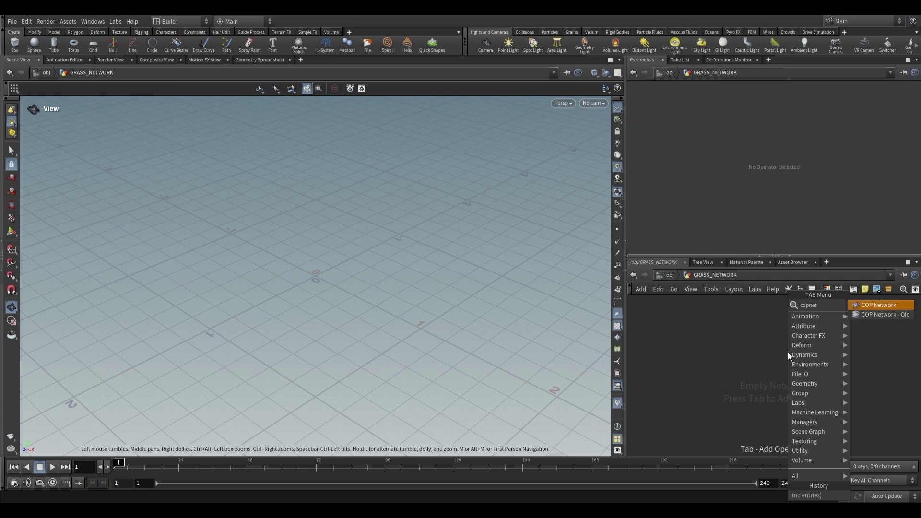
key(Return)
click(769, 355)
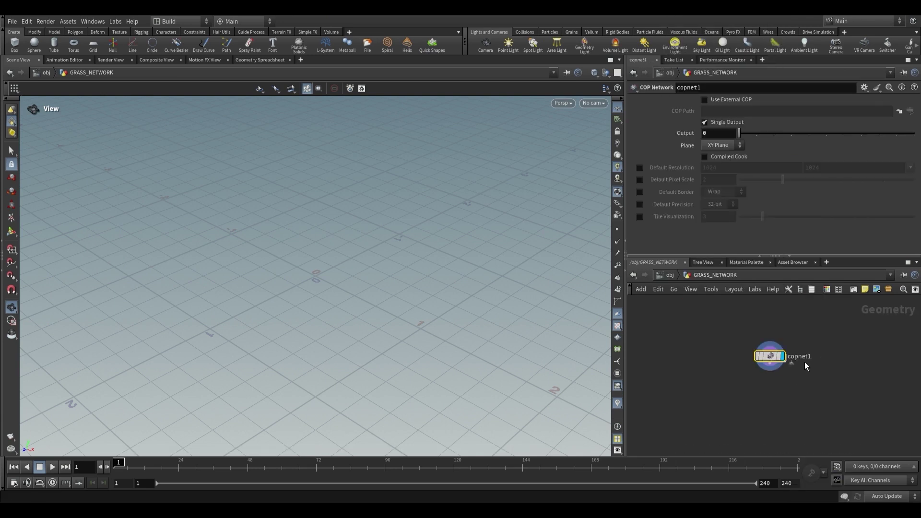
double_click(818, 357)
text(GRASS)
key(Return)
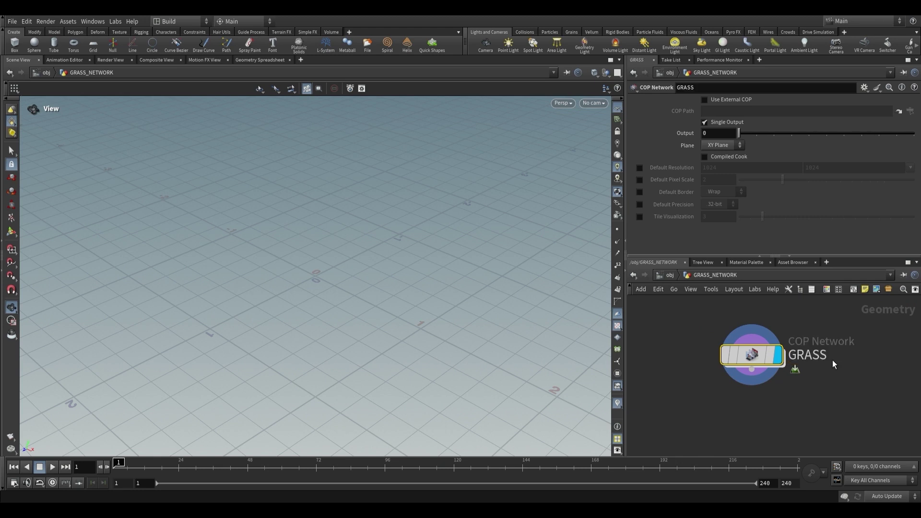
Enter the GRASS network, widen the network editor area and add a Fractal Noise node.
double_click(757, 352)
drag(627, 267, 487, 266)
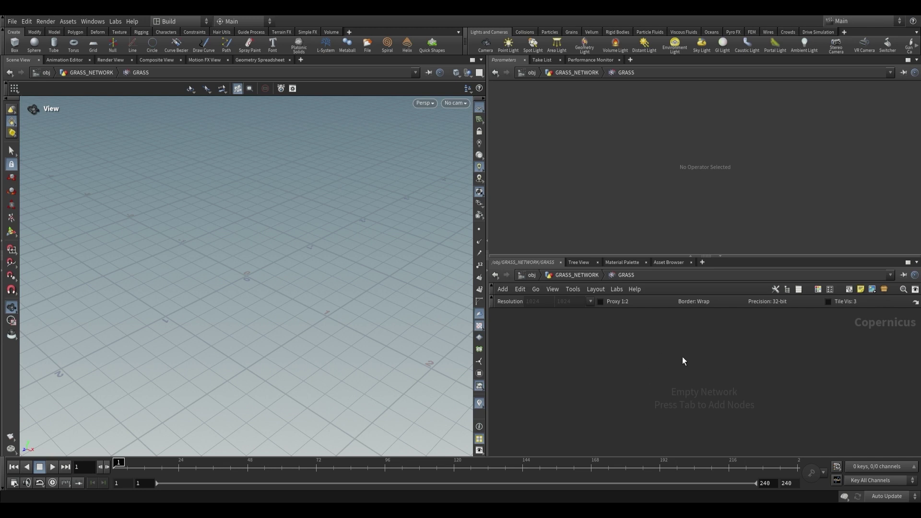
key(Tab)
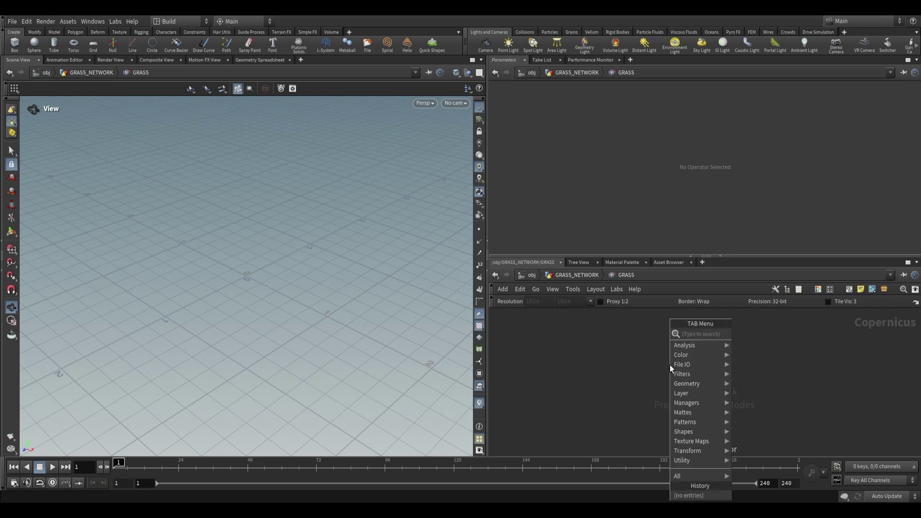
text(noise)
key(Return)
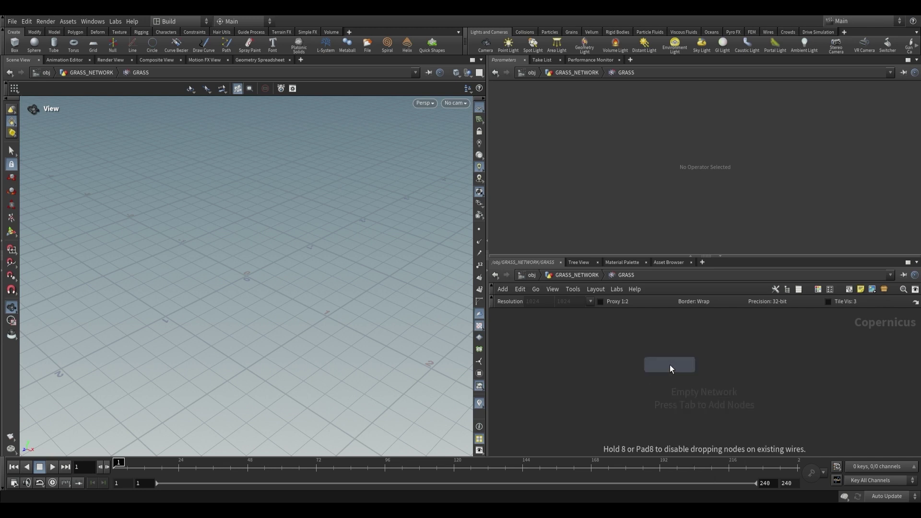
click(669, 365)
drag(376, 288, 307, 245)
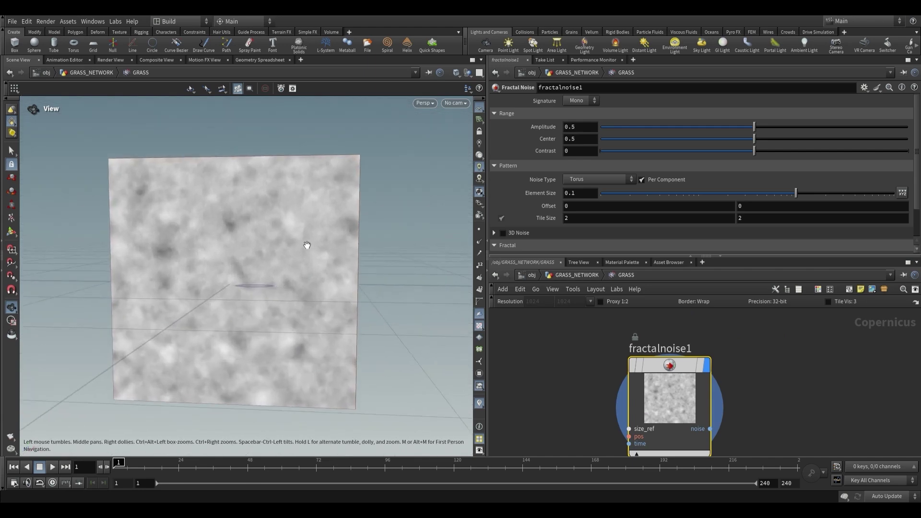
scroll(310, 246, up, 2)
scroll(770, 355, down, 3)
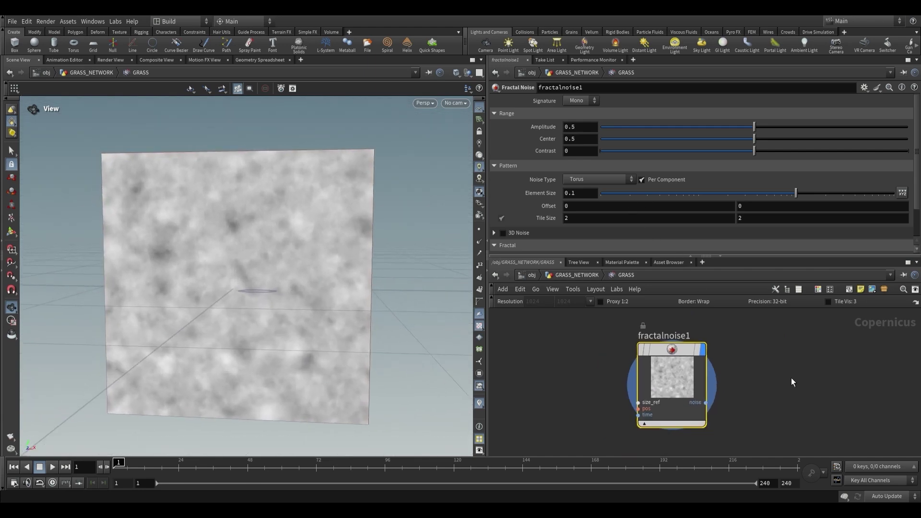
key(Tab)
text(tra)
click(792, 333)
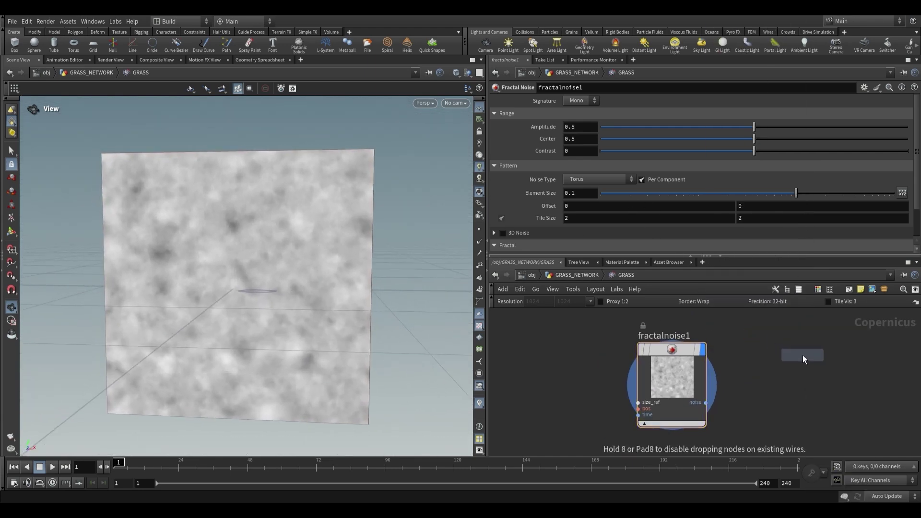
click(802, 355)
drag(752, 197, 689, 200)
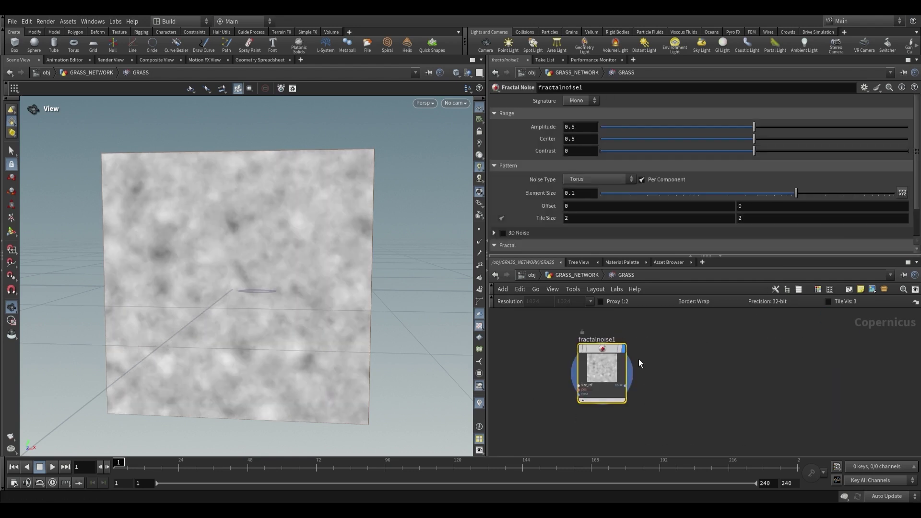
Add a Null node fed by the fractal noise output and name it DENSITY.
drag(283, 268, 372, 273)
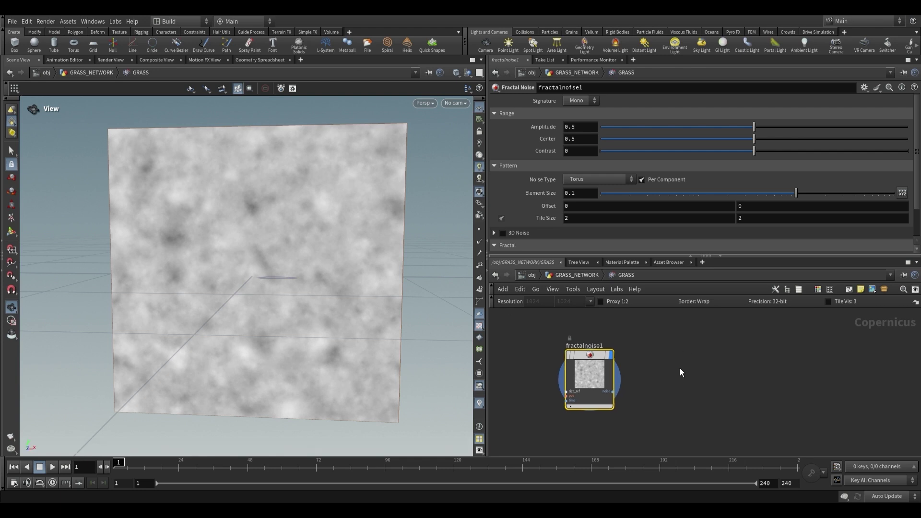
scroll(680, 368, up, 3)
scroll(622, 379, down, 2)
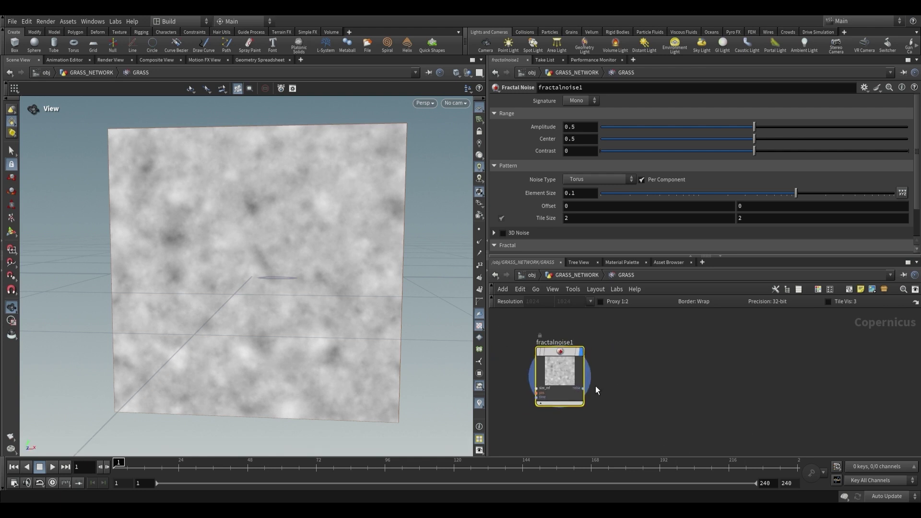
key(Tab)
text(nu)
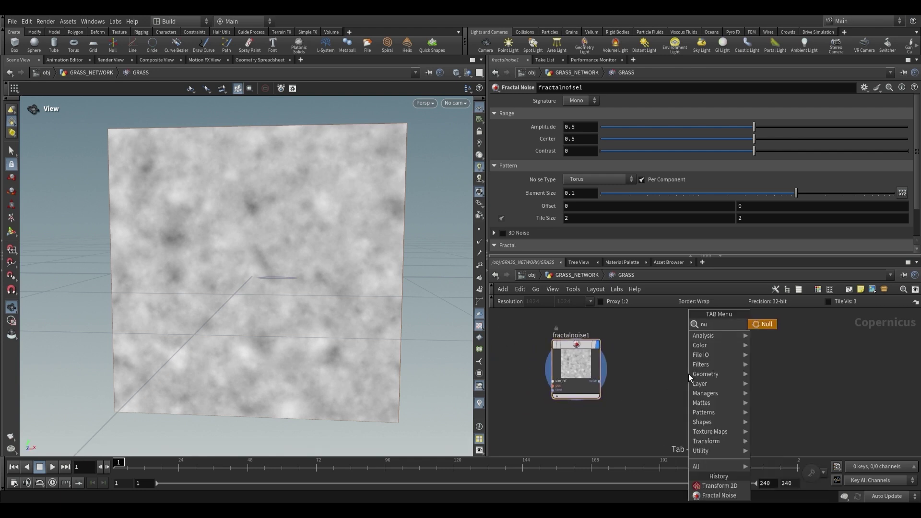
key(Return)
click(709, 365)
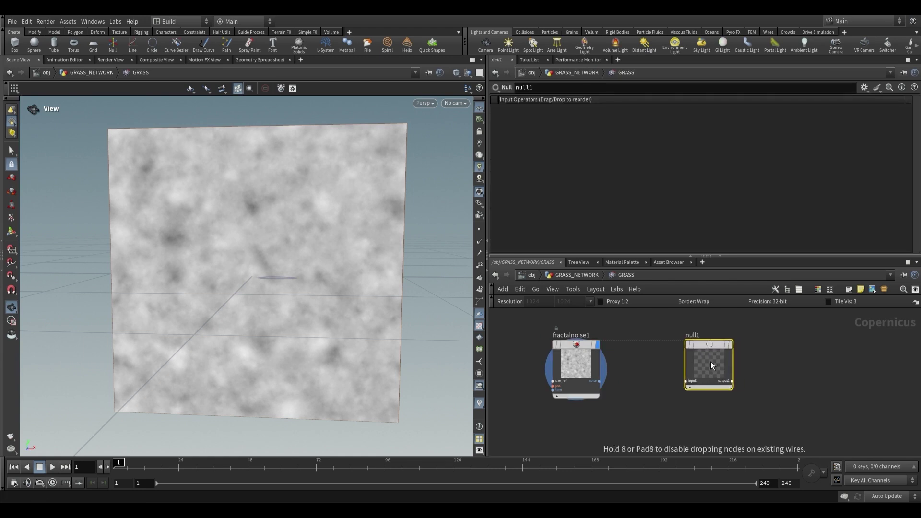
drag(597, 379, 690, 382)
double_click(691, 335)
text(DENSITY)
key(Return)
Add a SOP Import node below the fractal noise and rename it POINTS.
key(Tab)
text(s)
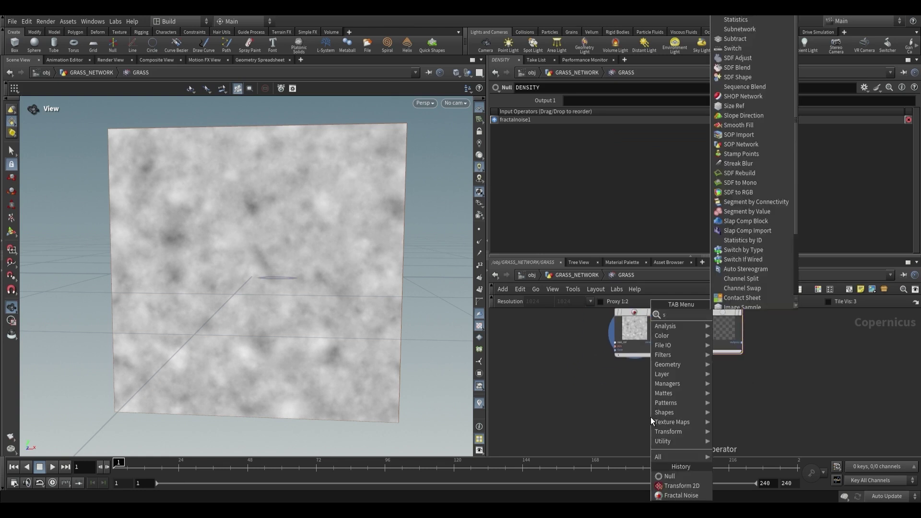
key(Escape)
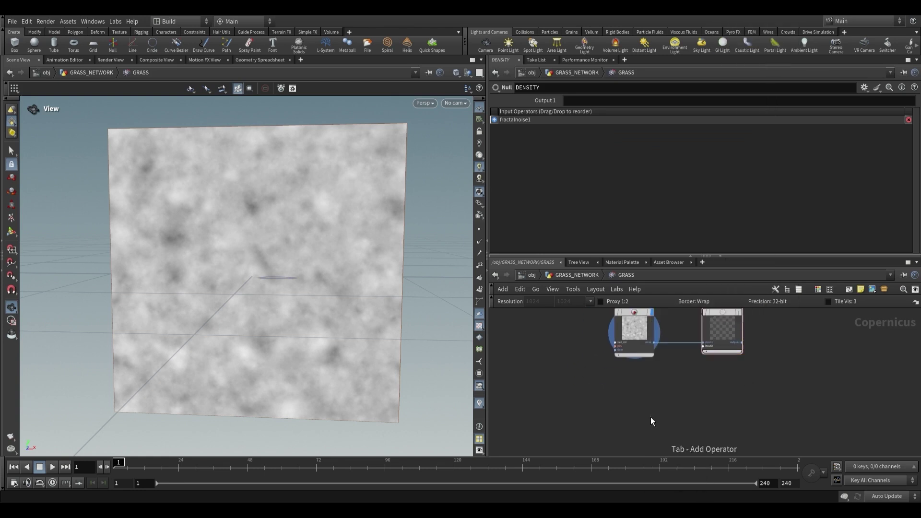
click(650, 418)
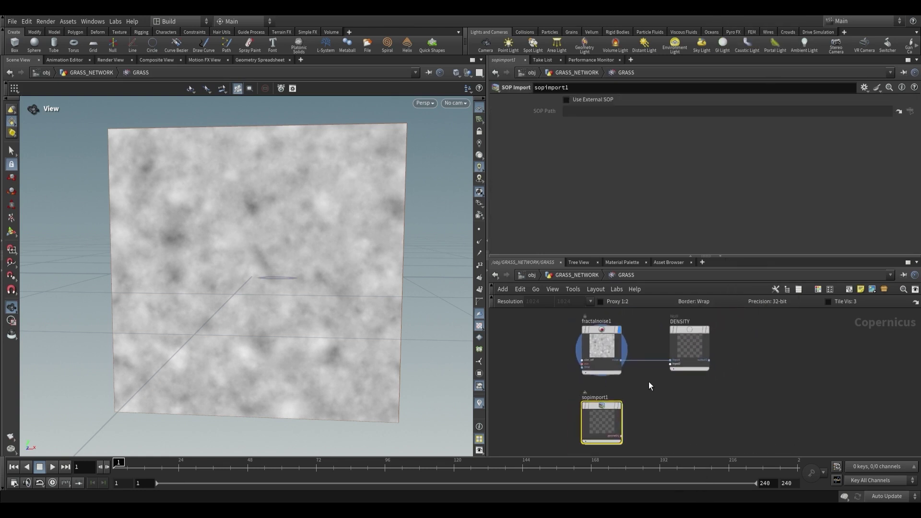
scroll(649, 386, up, 2)
double_click(638, 398)
text(POINTS)
key(Return)
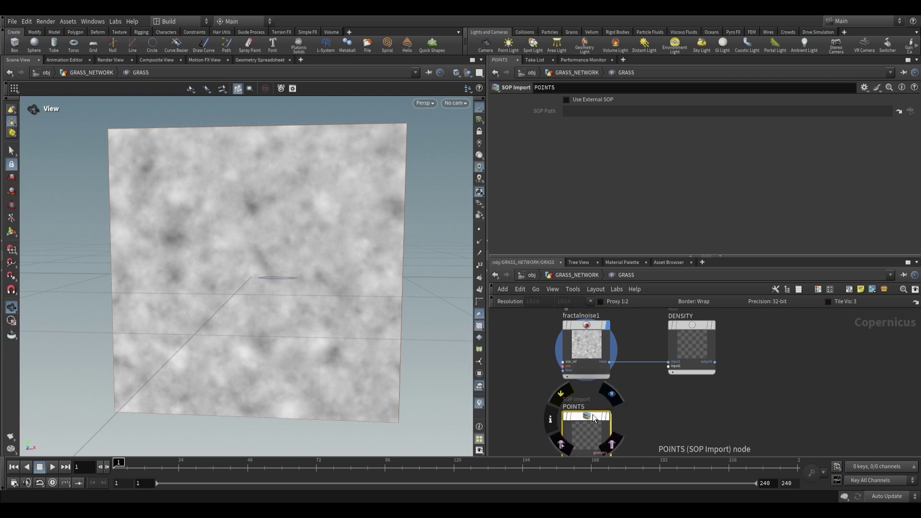
Create a grid inside the POINTS node and set its size to 2 by 2.
double_click(593, 414)
key(Tab)
text(grid)
key(Return)
click(620, 138)
text(2)
key(Tab)
text(2)
key(Return)
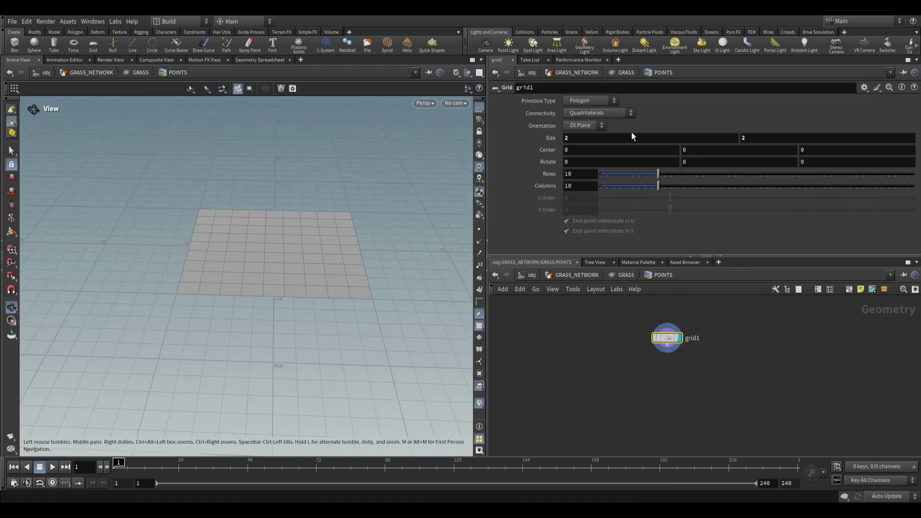
mouse_move(667, 337)
mouse_down()
mouse_move(649, 347)
mouse_move(657, 325)
mouse_up()
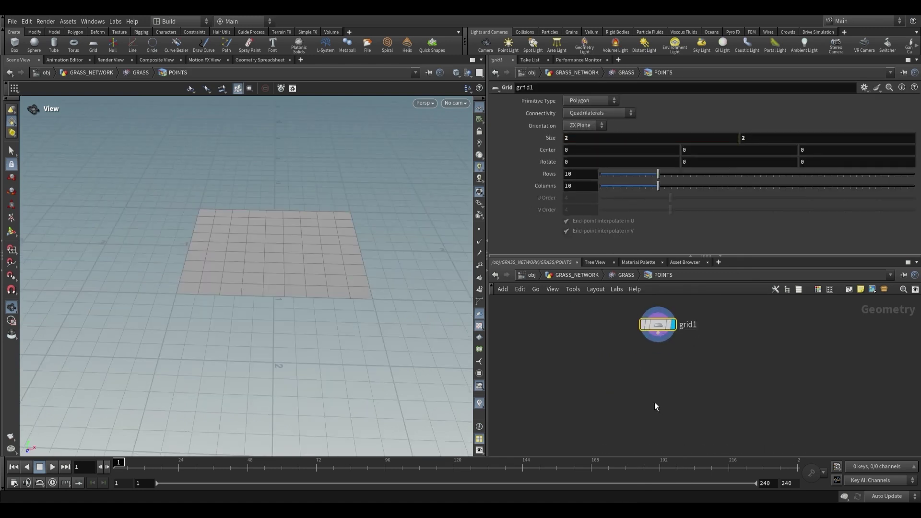
Add a Scatter node below the grid, fed by it.
key(Tab)
text(scatter)
key(Return)
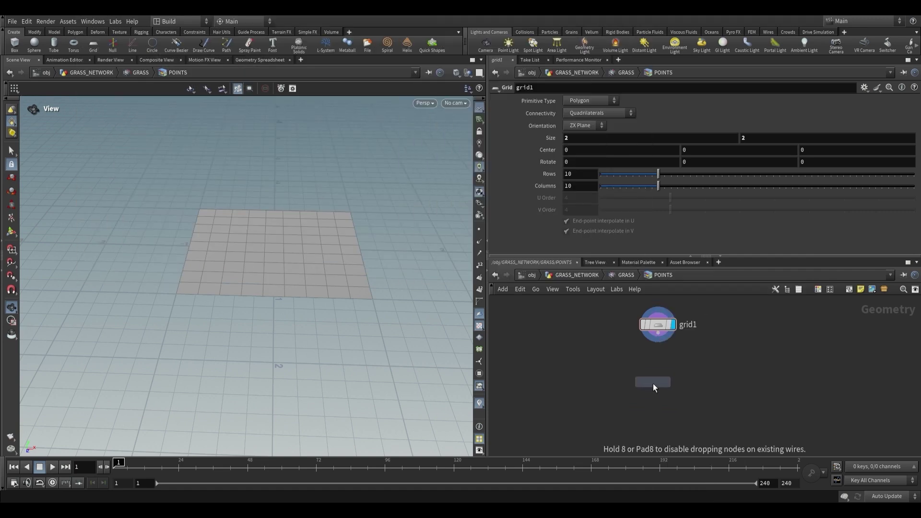
click(660, 392)
drag(345, 287, 364, 259)
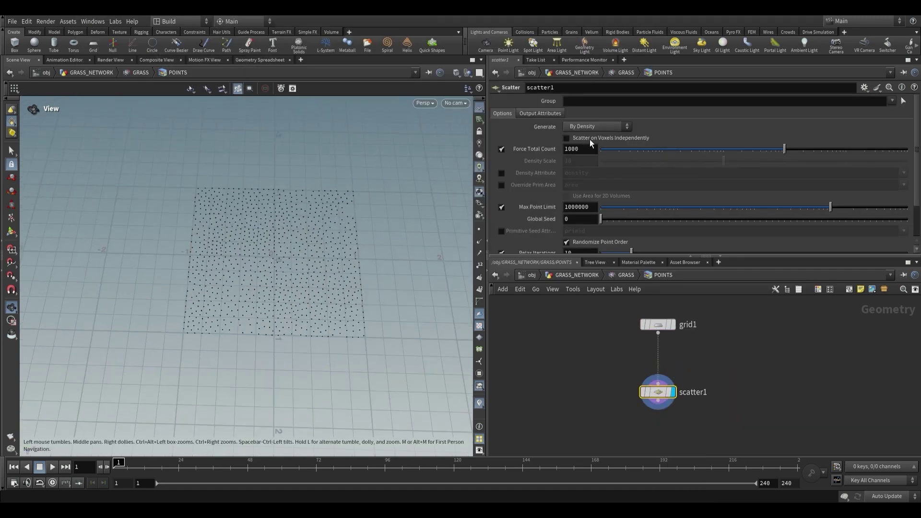
Set the scatter node to generate points In Texture Space and inspect its node information.
click(614, 127)
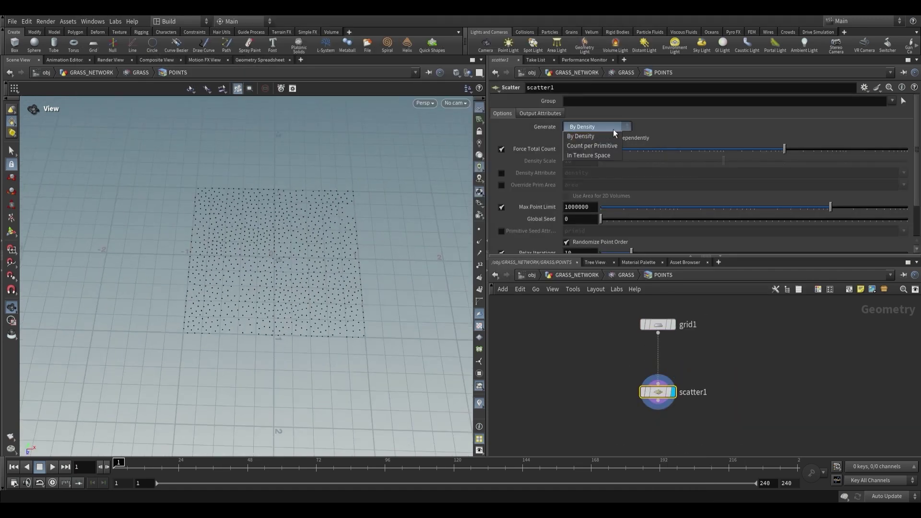
click(577, 156)
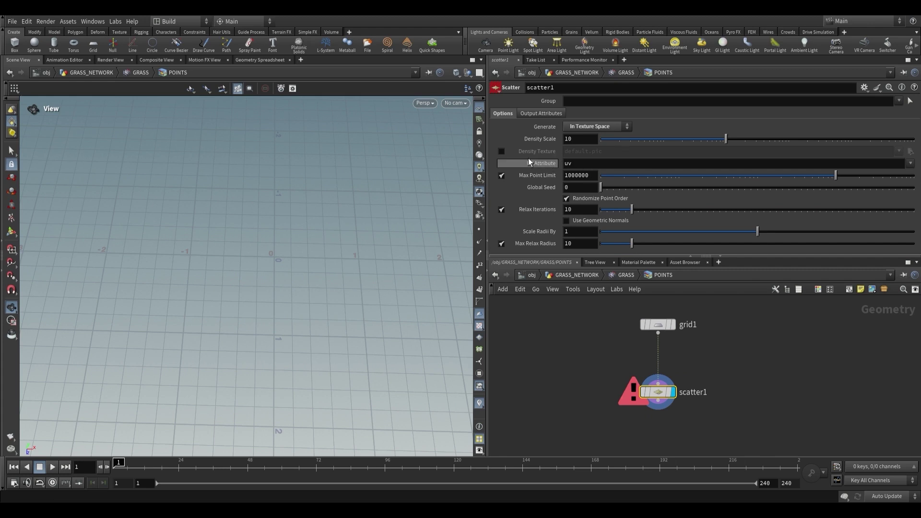
click(580, 162)
middle_click(656, 398)
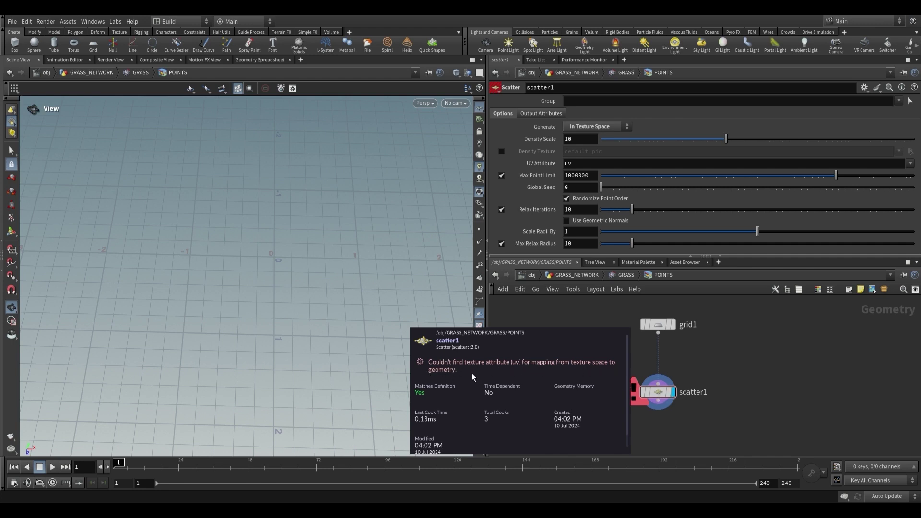
Insert a UV Project node between the grid and the scatter node and display the scattered points.
click(671, 325)
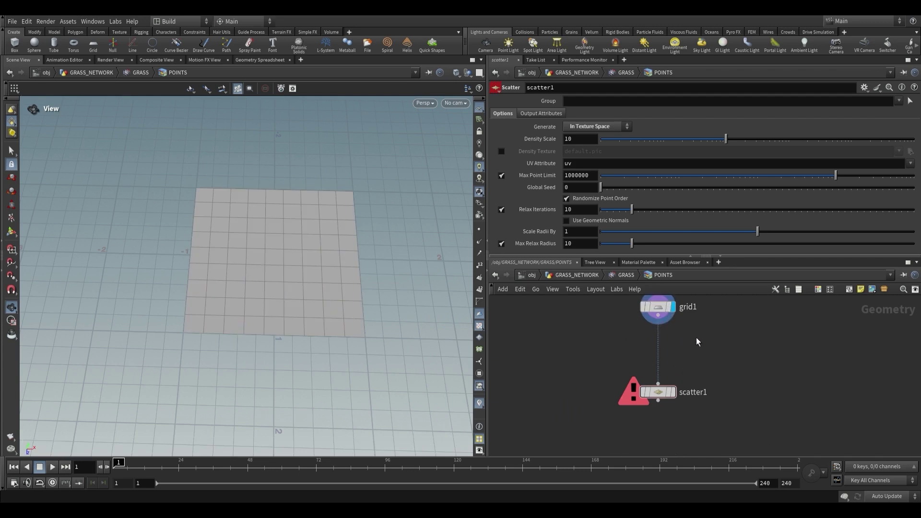
key(Tab)
text(uv pr)
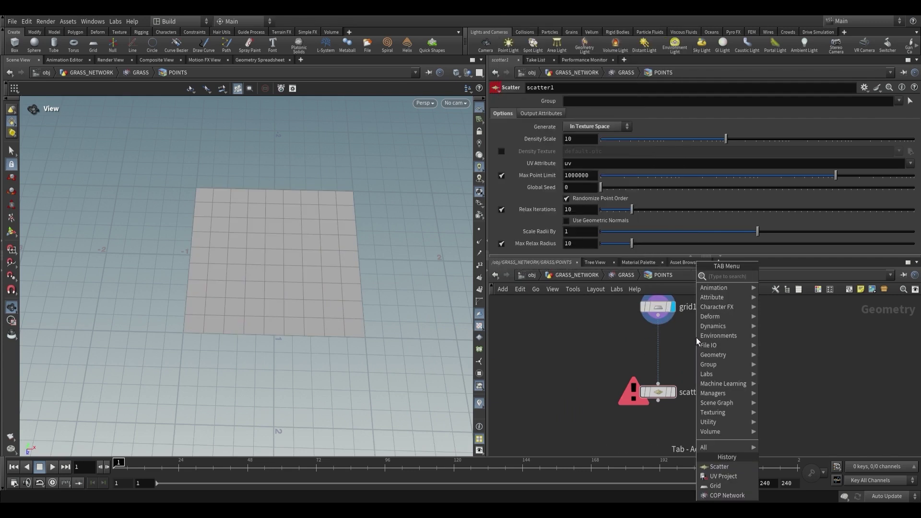
key(Return)
click(657, 346)
scroll(352, 219, up, 3)
drag(352, 219, 338, 196)
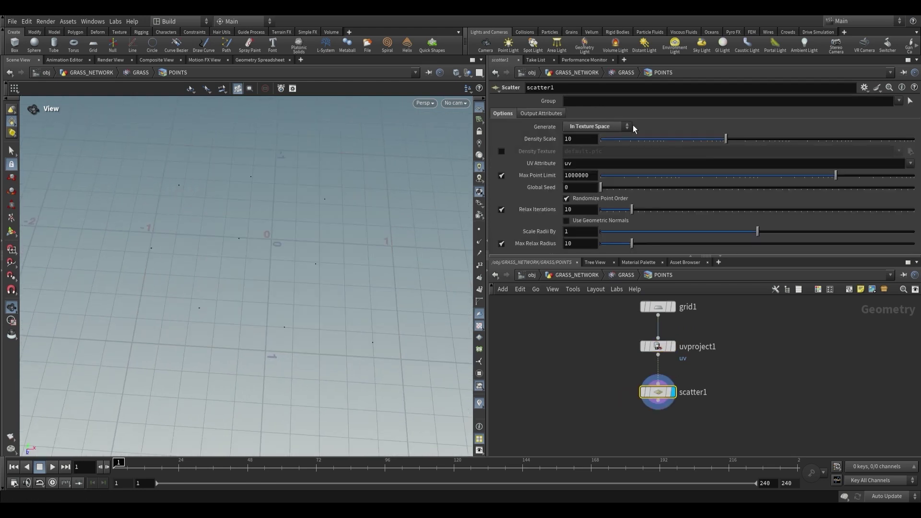
Enable the scatter node's Density Texture and set it to op:/obj/GRASS_NETWORK/GRASS/DENSITY.
click(503, 151)
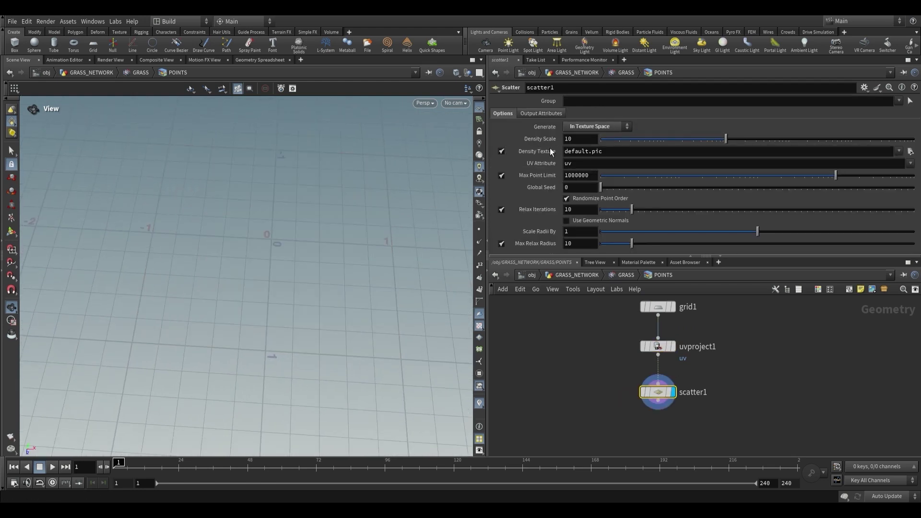
key(ctrl+v)
key(u)
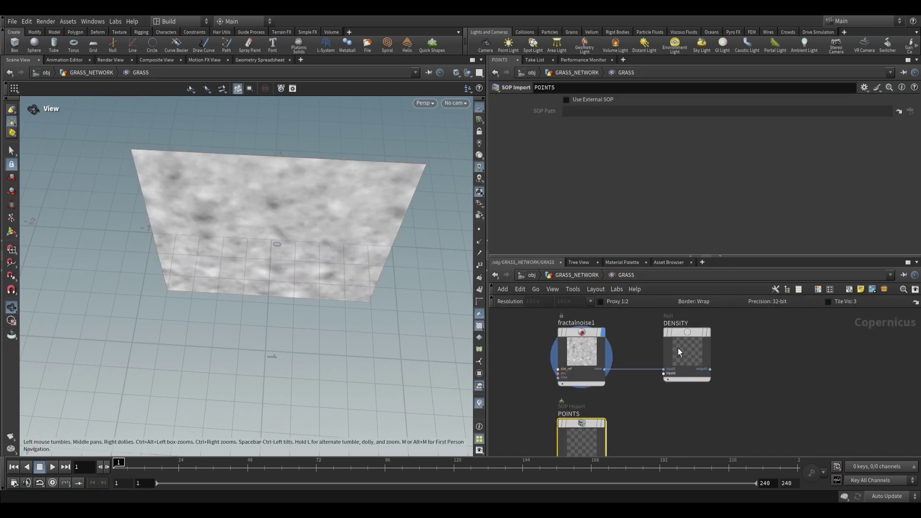
click(678, 347)
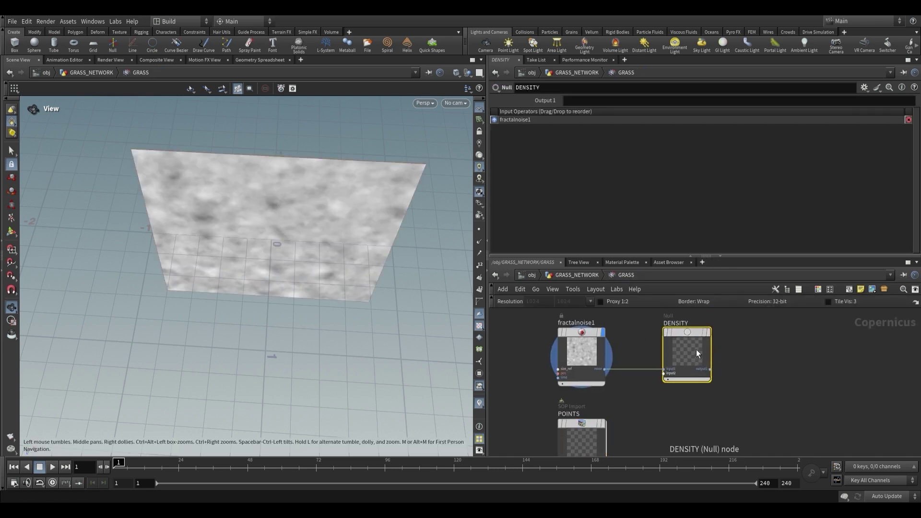
double_click(582, 434)
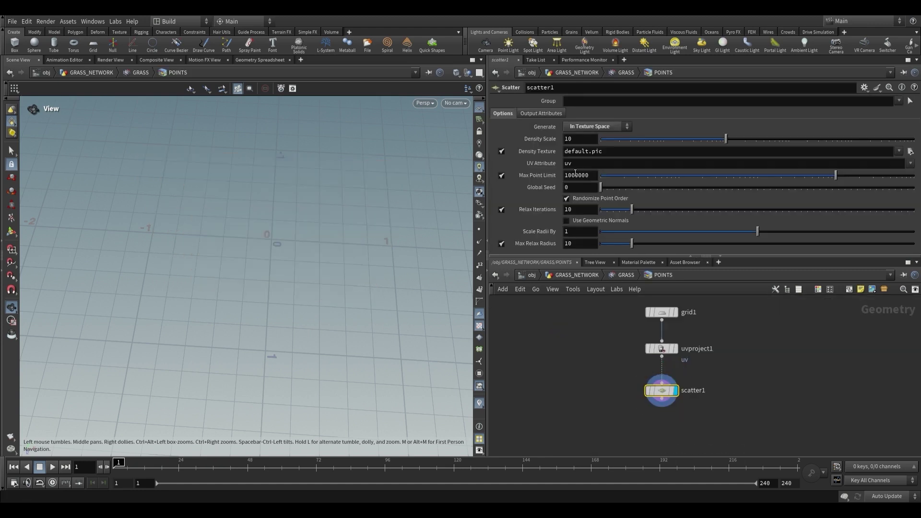
click(621, 152)
text(op)
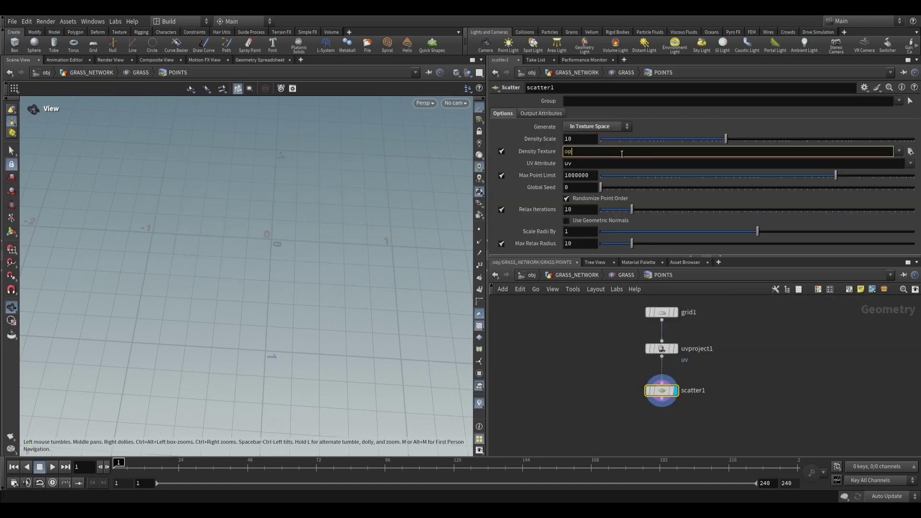
text(:)
text(/obj/GRASS_NETWORK/GRASS/DENSITY)
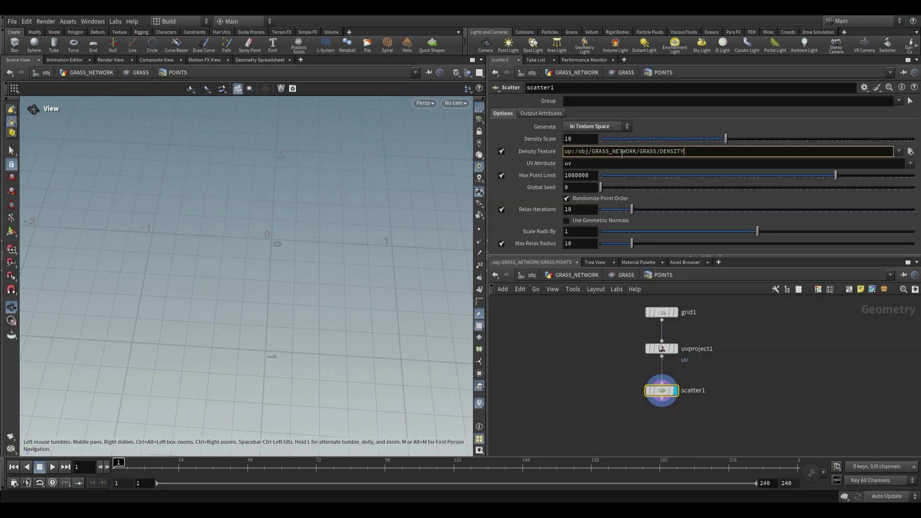
key(Return)
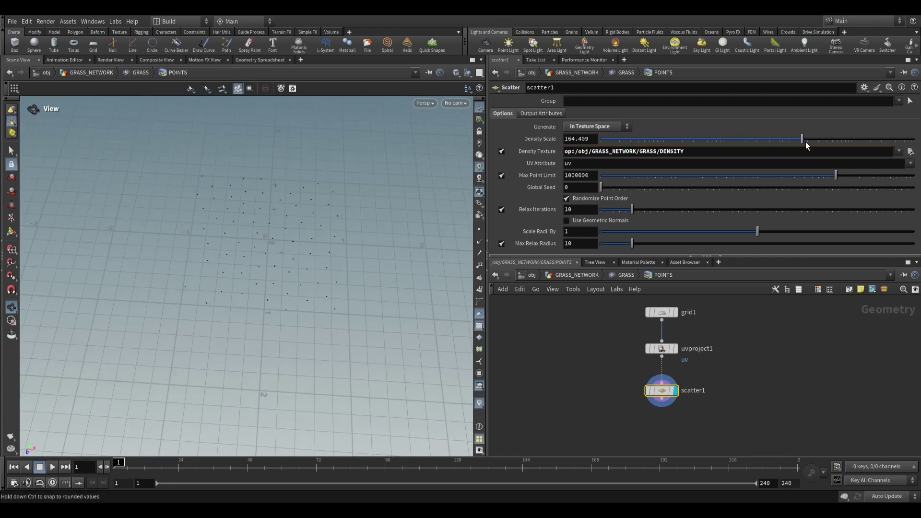
Raise the scatter node's Density Scale to about 38164.5 to fill the grid with dense points.
drag(849, 143, 913, 139)
drag(307, 278, 358, 201)
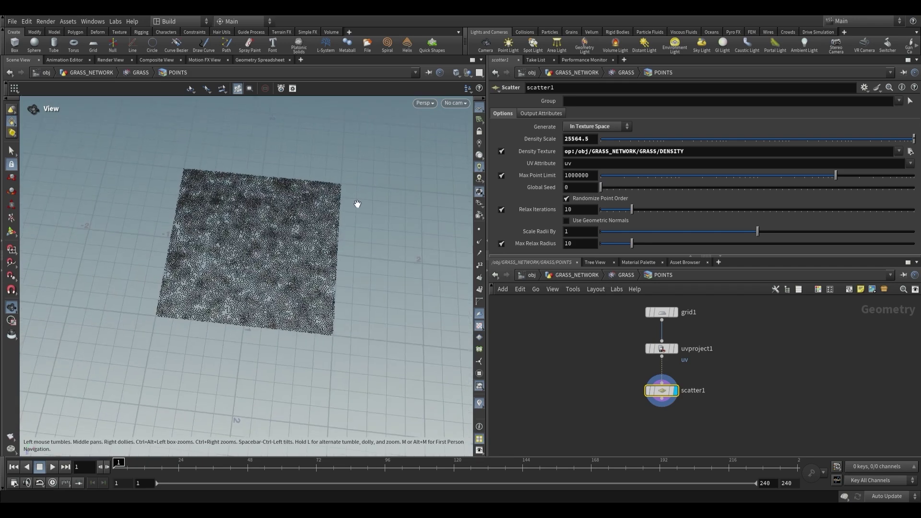
middle_drag(542, 137, 556, 103)
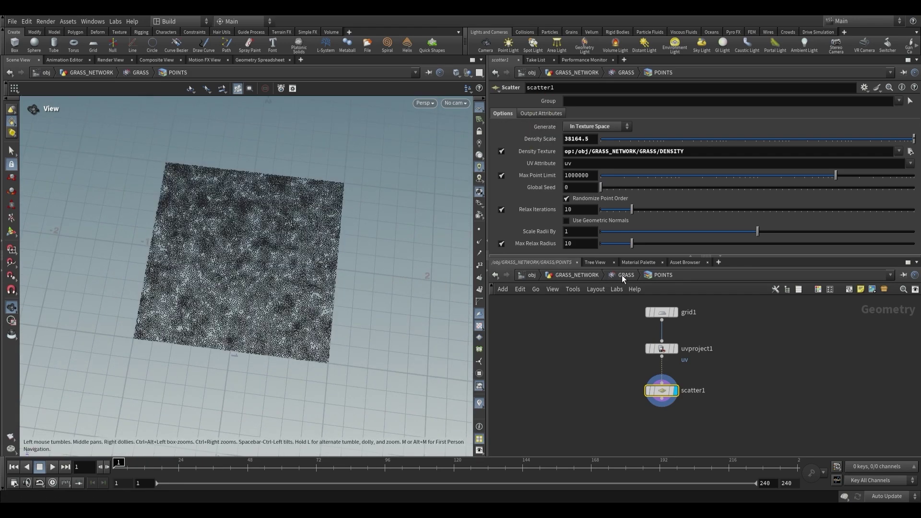
In the GRASS network, set the fractal noise's Element Size to 1 and its Amplitude to 1.
click(621, 274)
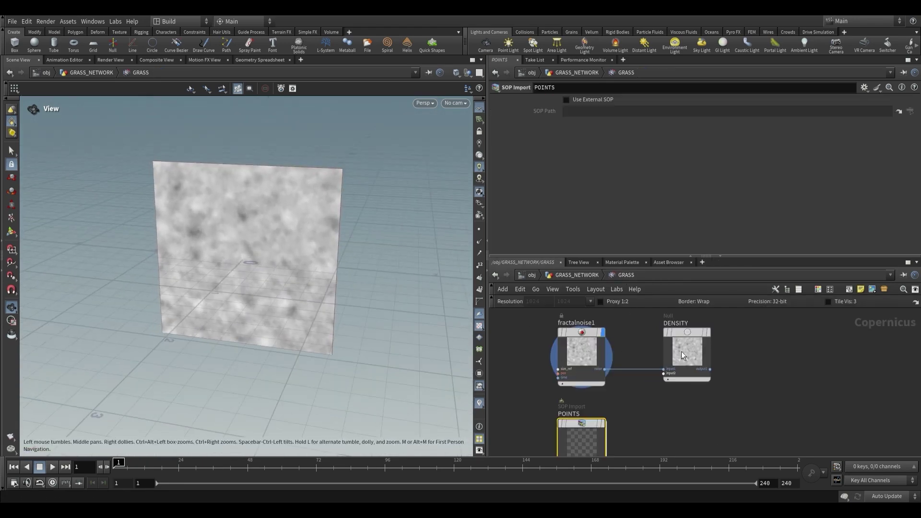
click(573, 353)
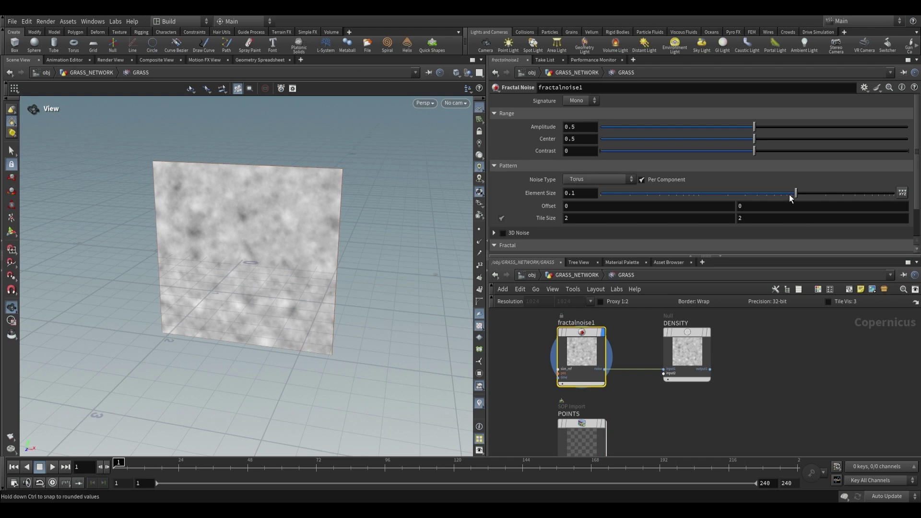
drag(796, 193, 906, 194)
drag(755, 127, 906, 127)
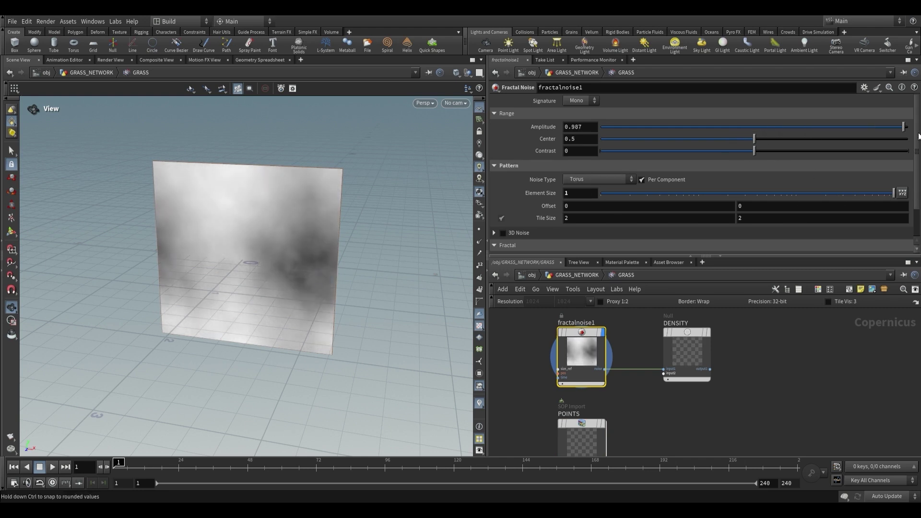
drag(298, 249, 348, 242)
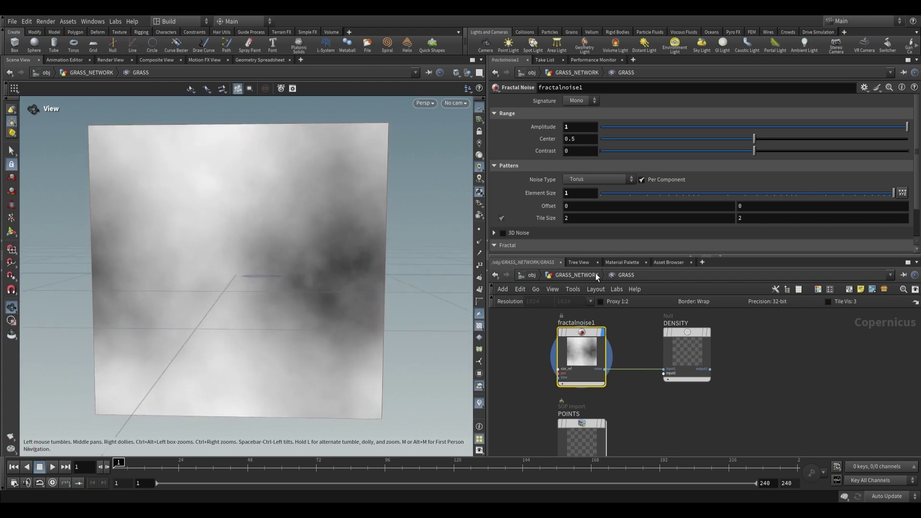
Compare the scattered points inside POINTS with the noise texture in the GRASS network, checking how density follows brightness.
double_click(589, 406)
drag(368, 291, 314, 208)
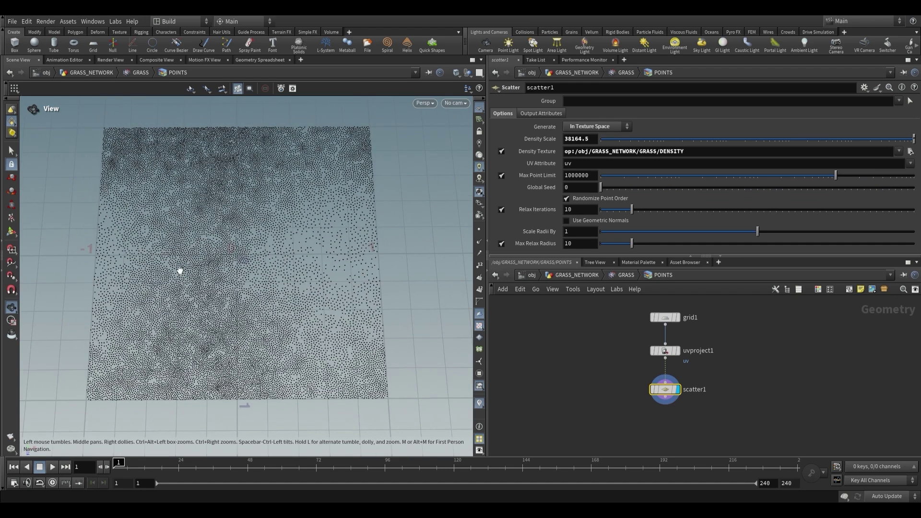
drag(203, 305, 256, 285)
drag(390, 358, 289, 286)
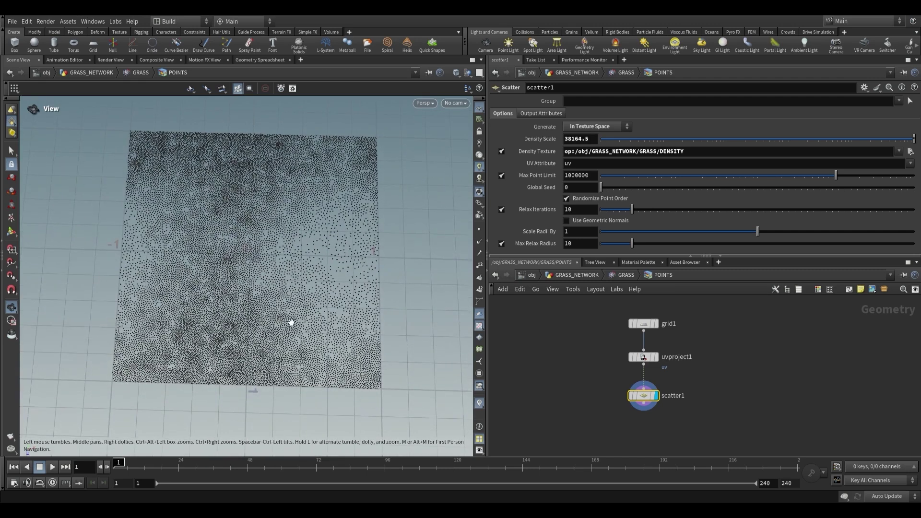
key(u)
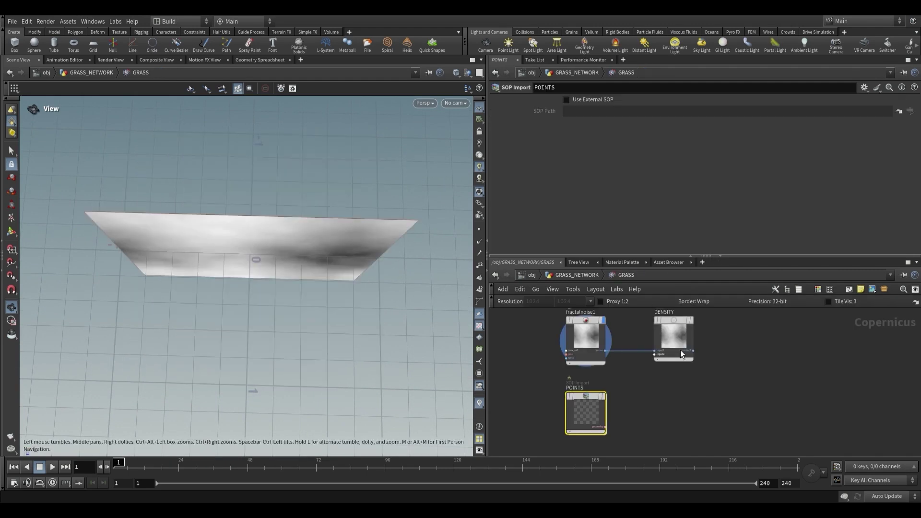
middle_drag(716, 364, 707, 356)
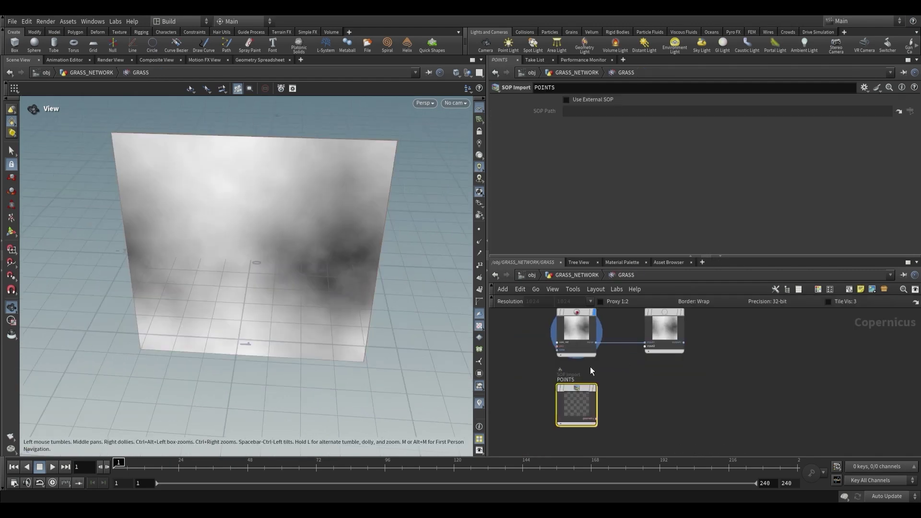
double_click(585, 401)
drag(329, 275, 300, 264)
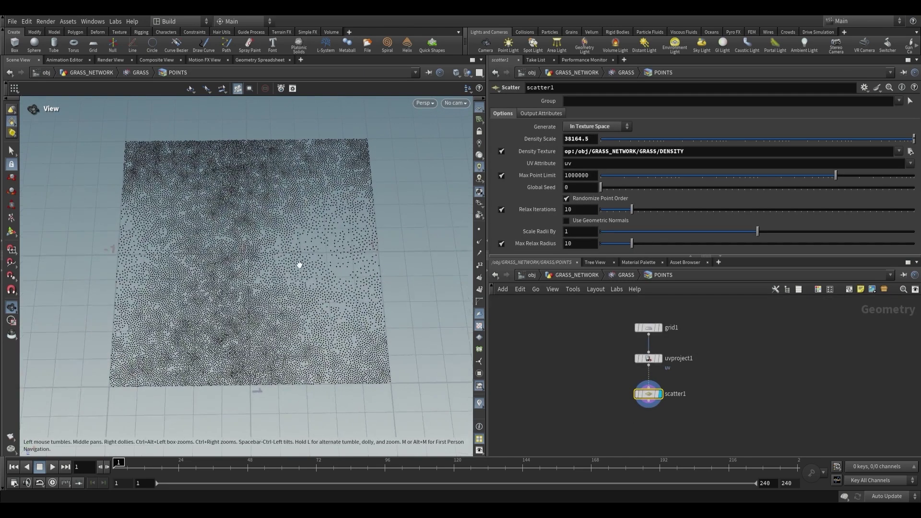
Duplicate the fractal noise and DENSITY nodes in the GRASS network and place the copies below the originals.
click(626, 275)
drag(573, 389, 718, 351)
middle_drag(755, 381, 683, 395)
click(690, 336)
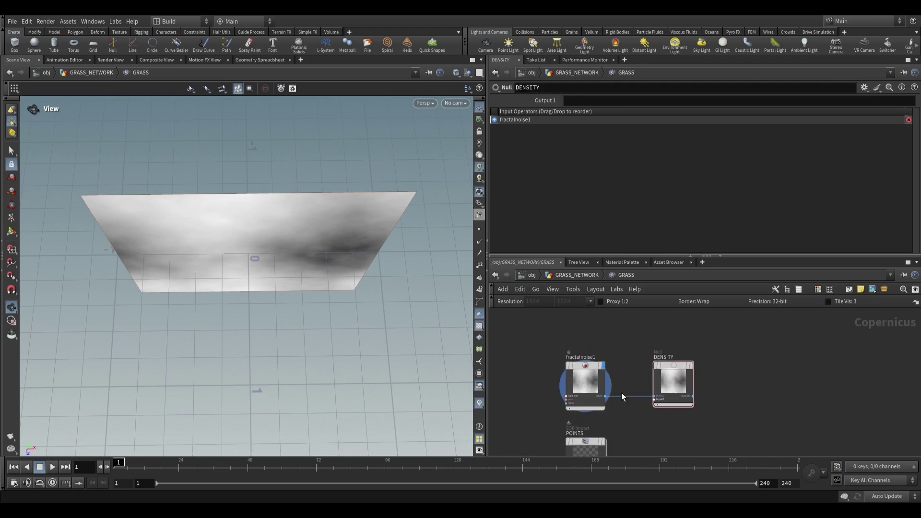
scroll(552, 332, down, 2)
drag(552, 332, 638, 337)
click(634, 375)
middle_drag(634, 375, 605, 413)
drag(547, 345, 657, 361)
click(653, 407)
scroll(695, 400, up, 3)
Set the duplicated fractal noise to the UV signature, with Element Size about 0.568 and Offset 2.4, 2.4.
click(536, 407)
click(582, 102)
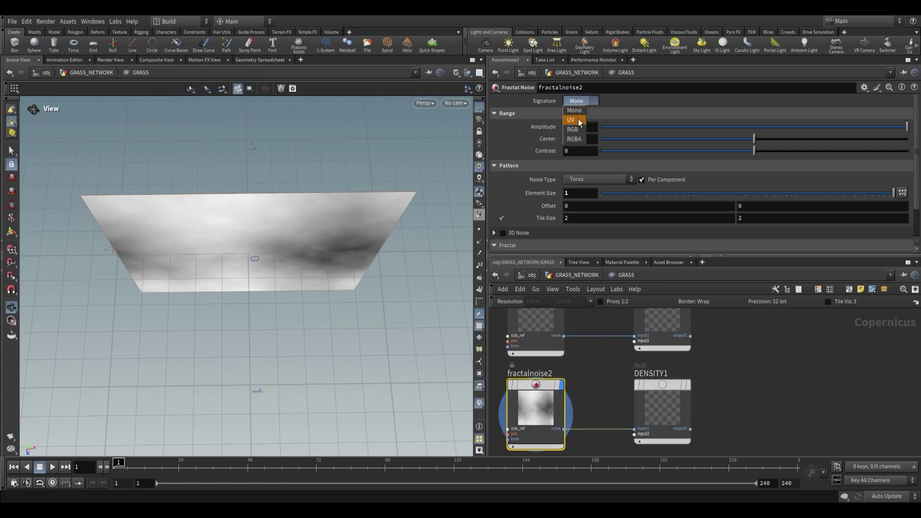
click(577, 122)
drag(335, 265, 312, 187)
drag(823, 182, 869, 182)
middle_drag(543, 193, 662, 199)
Enable 3D Noise on the duplicated fractal noise and play the timeline to preview its animation.
click(502, 221)
click(493, 220)
click(493, 221)
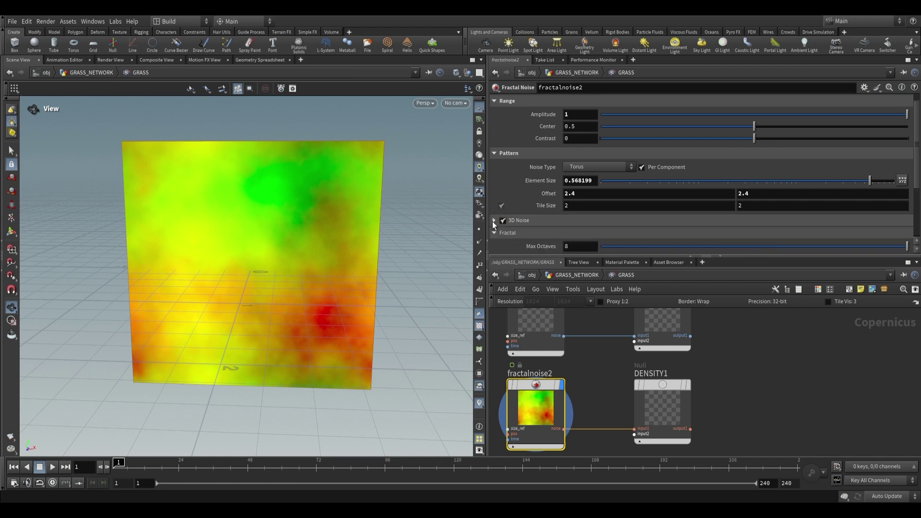
click(52, 467)
drag(308, 322, 333, 339)
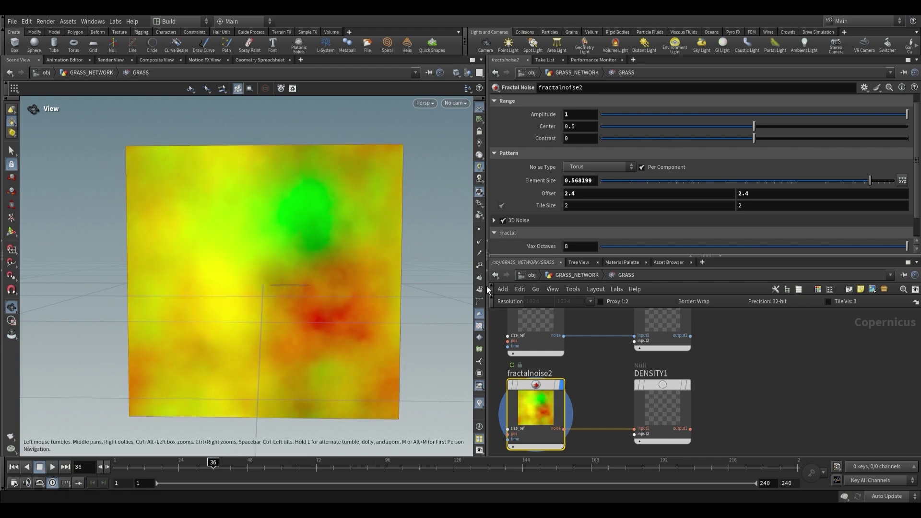
Lower the duplicated noise's Roughness to about 0.163 and replay the animation from the first frame.
scroll(632, 233, down, 2)
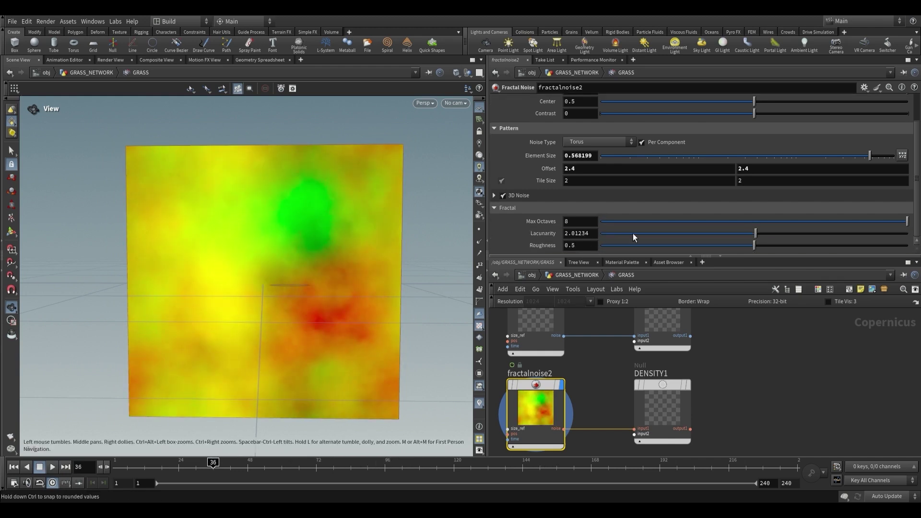
click(650, 245)
key(ctrl+Up)
key(Up)
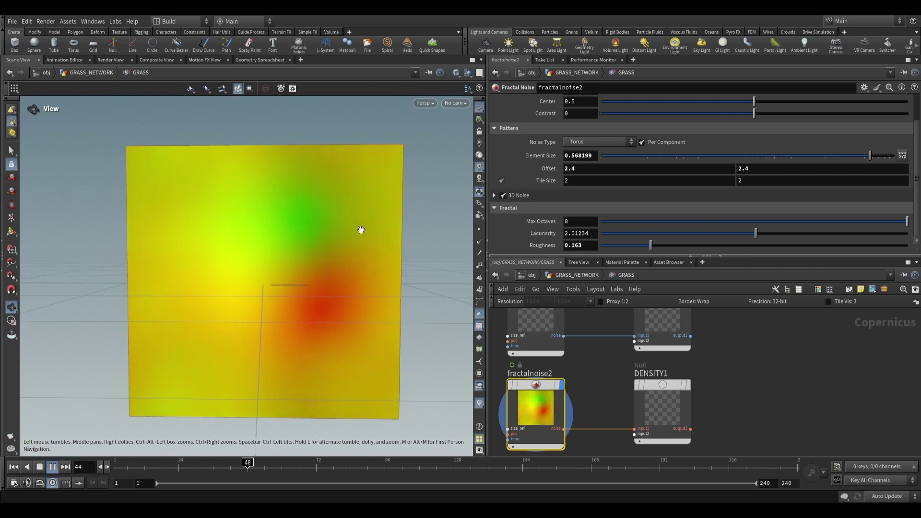
key(Up)
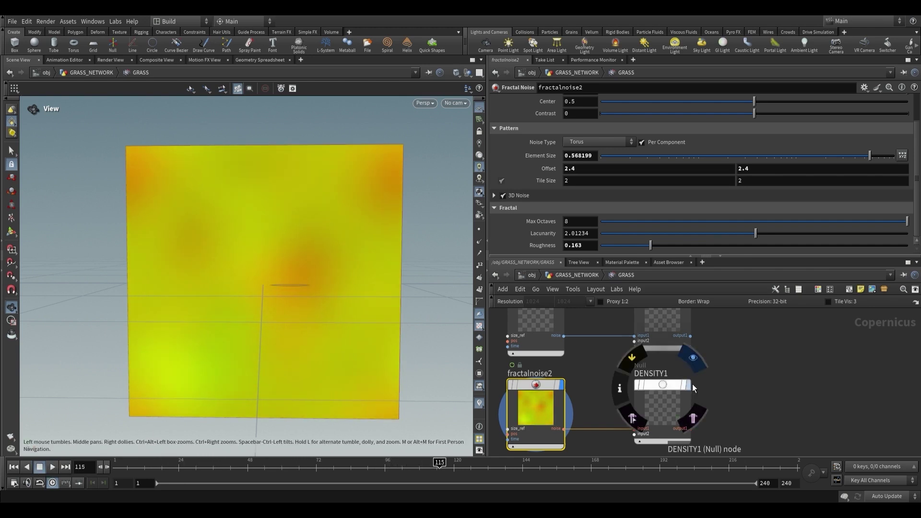
Rename the duplicated DENSITY1 null to DIRECTION and display its output.
double_click(683, 373)
text(DIRECTION)
key(Return)
scroll(705, 350, down, 2)
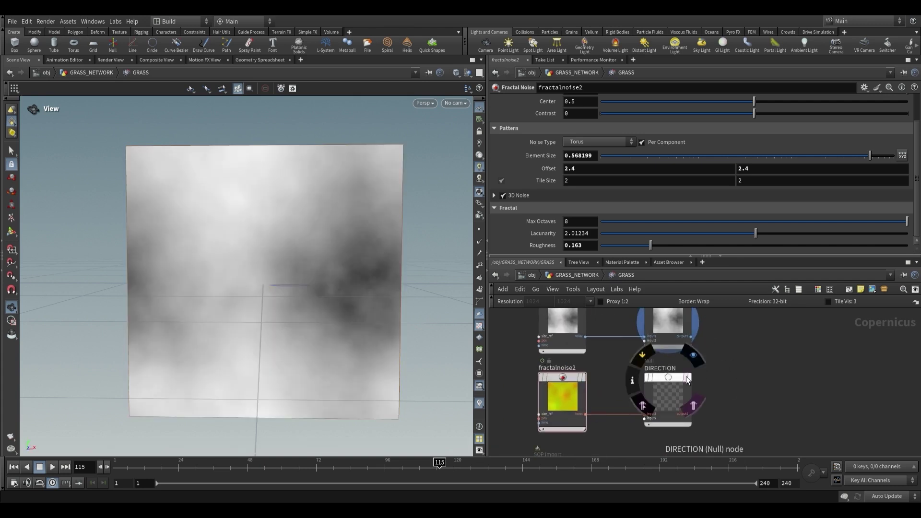
scroll(704, 404, down, 2)
scroll(645, 386, up, 2)
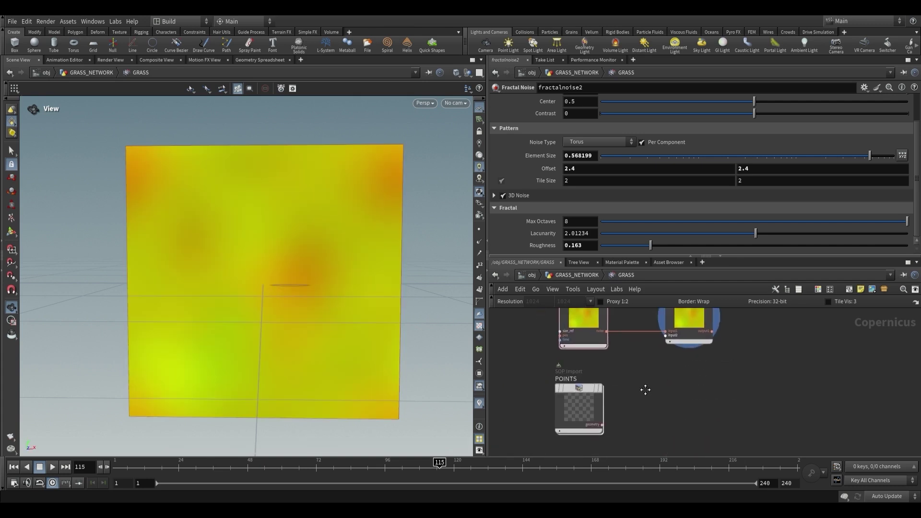
Enter the POINTS node and select the scatter node's full Density Texture path.
click(586, 369)
double_click(585, 384)
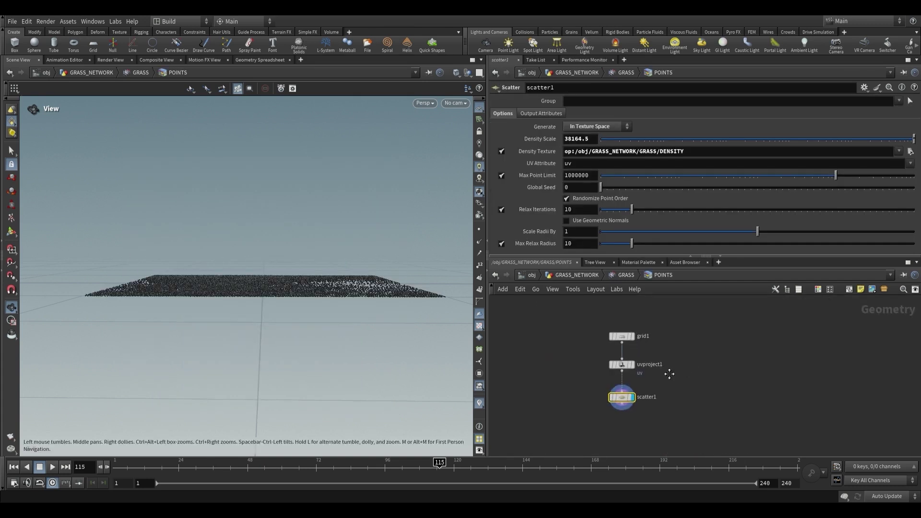
drag(354, 282, 347, 352)
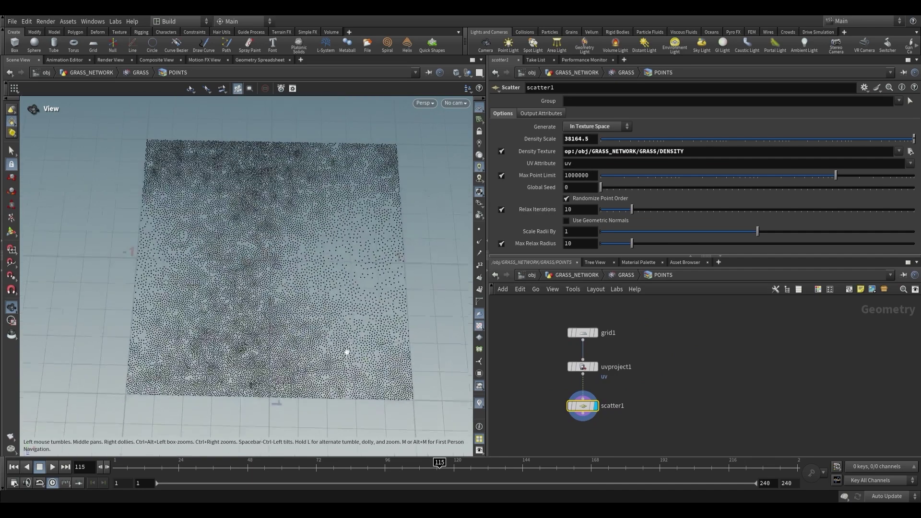
triple_click(669, 152)
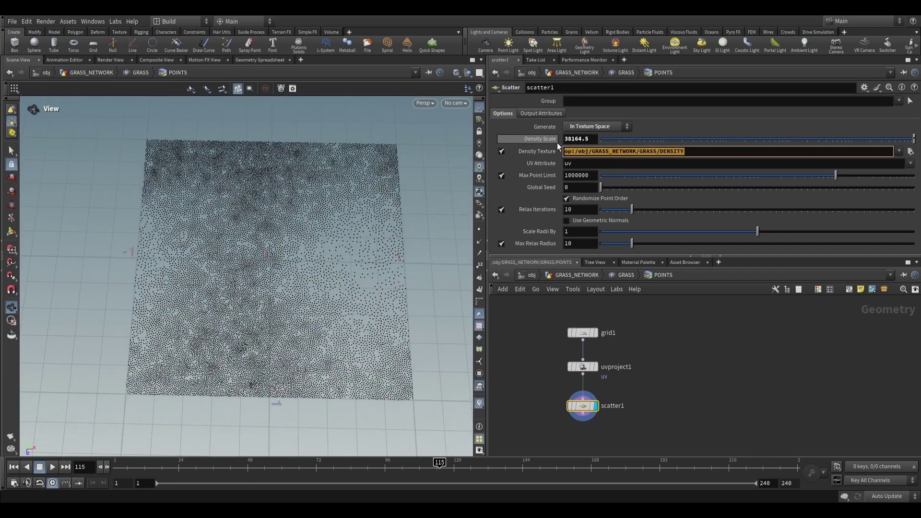
Add an Attribute from Map node fed by the scatter node and display its result.
scroll(657, 367, down, 2)
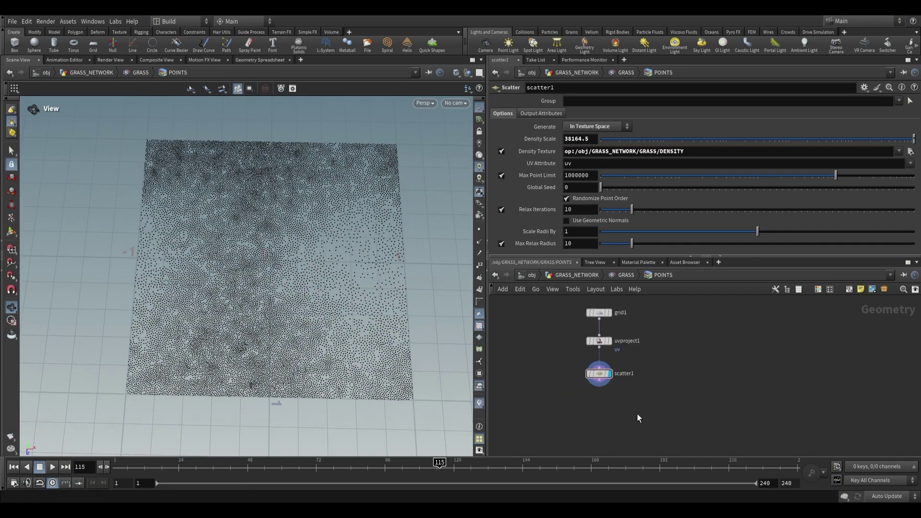
key(Tab)
text(attri)
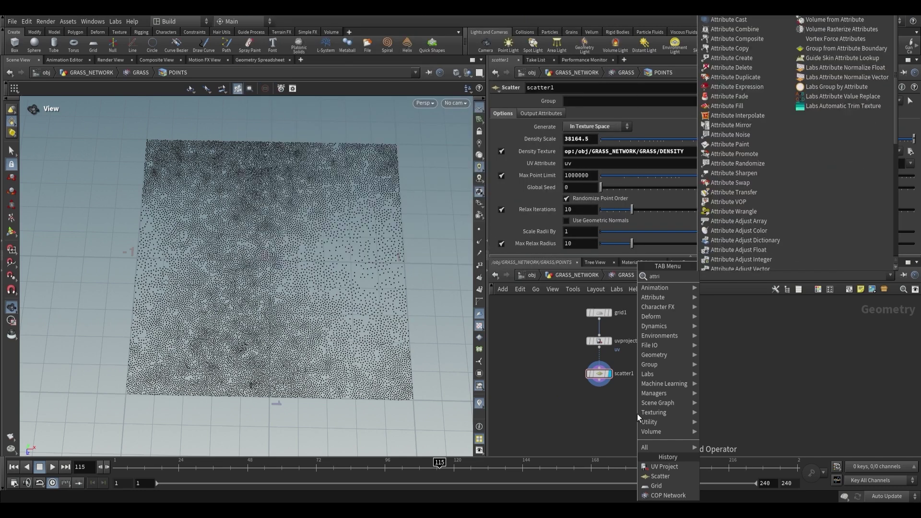
text(bute from)
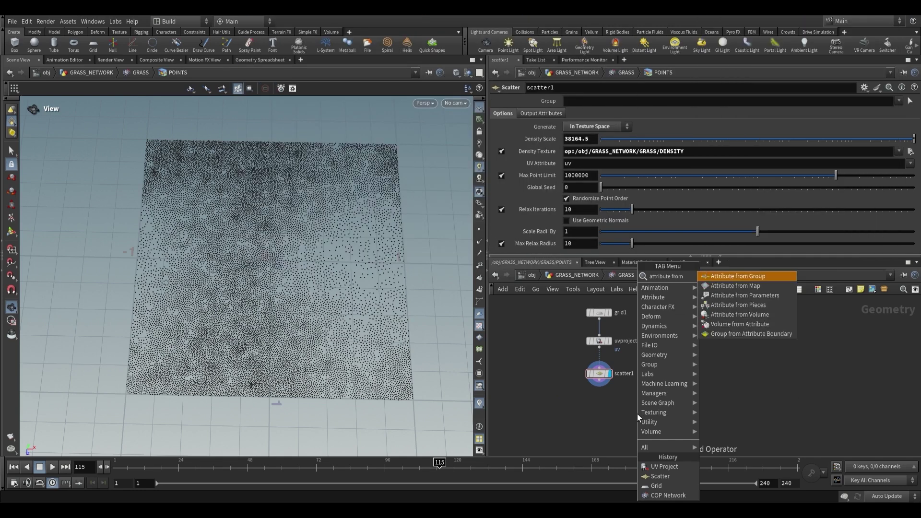
key(Down)
key(Return)
click(640, 424)
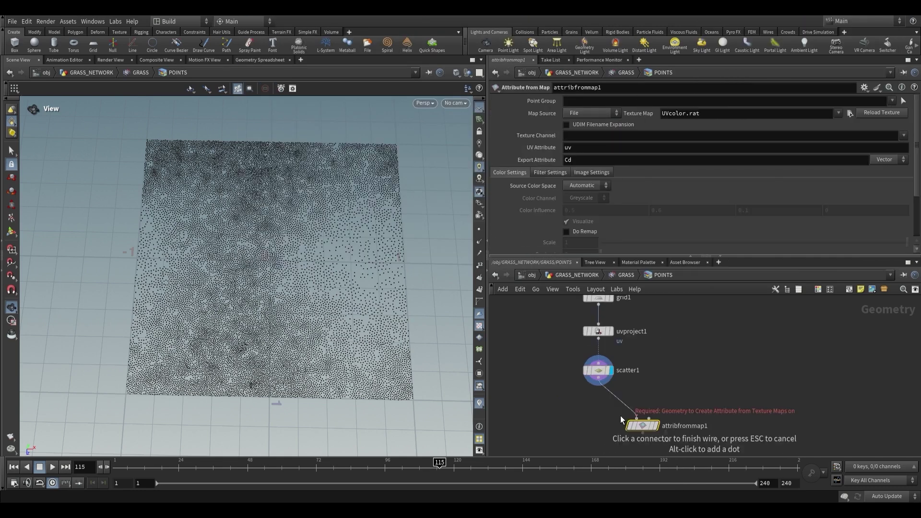
click(658, 424)
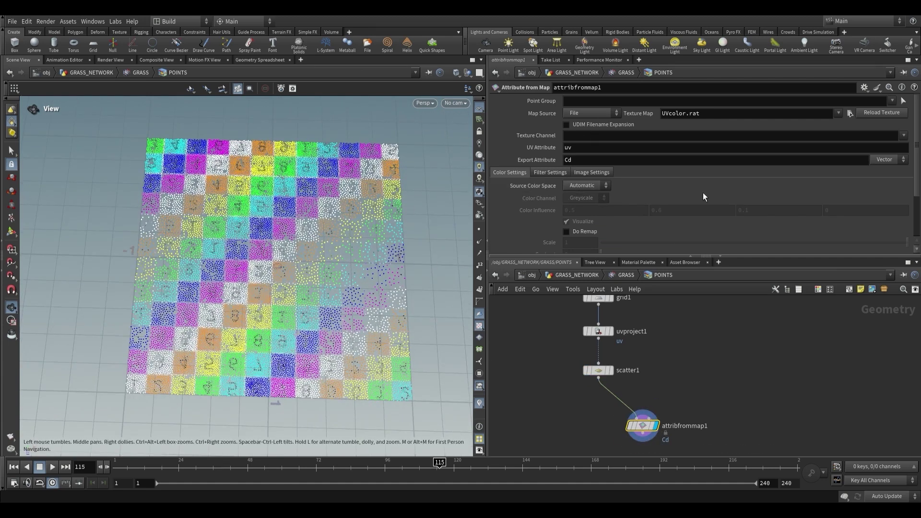
Add a COP Network node beside the grid chain and point its external COP path to the DIRECTION null.
key(Tab)
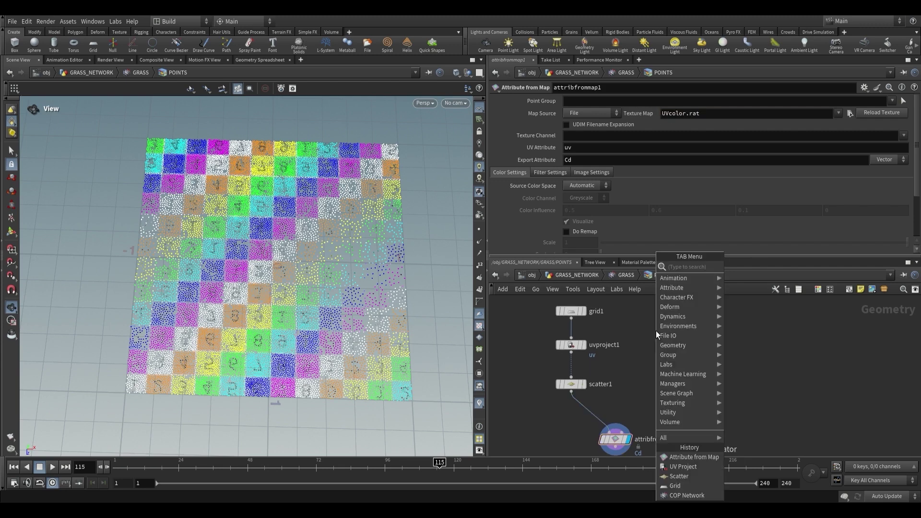
text(null)
key(Return)
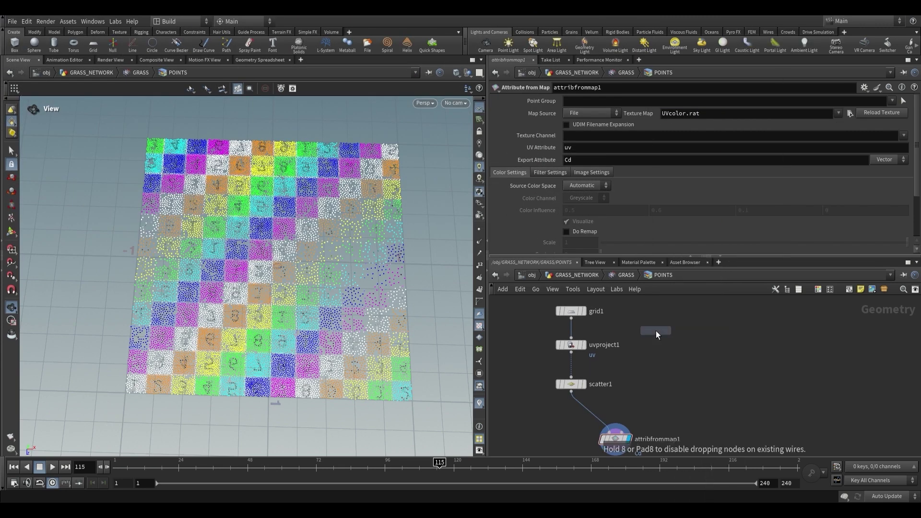
click(655, 330)
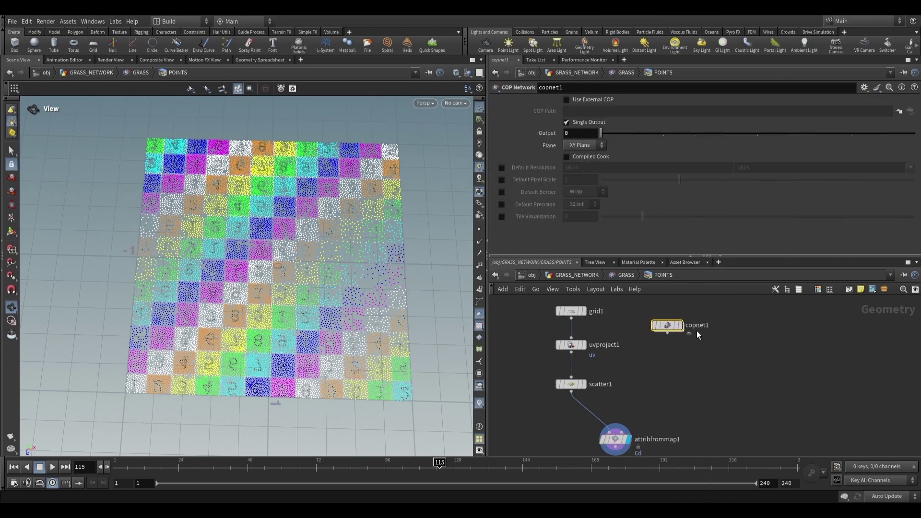
click(568, 100)
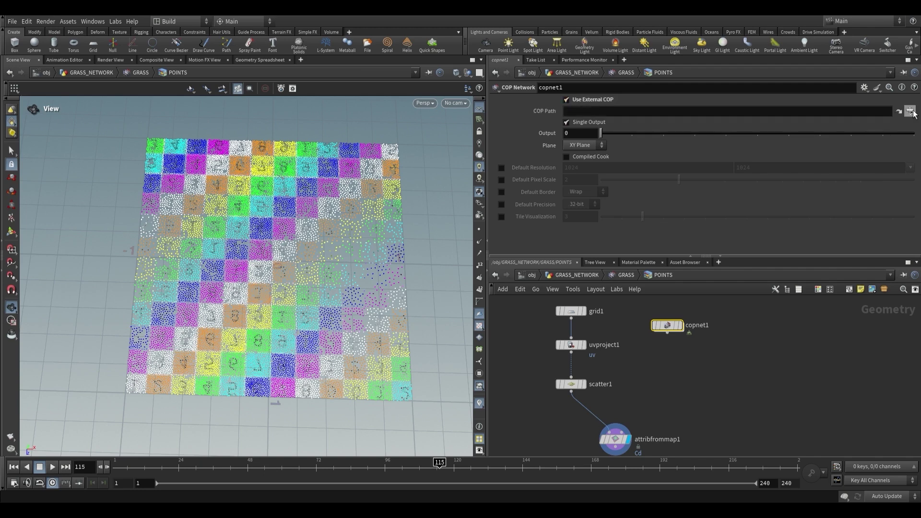
click(911, 111)
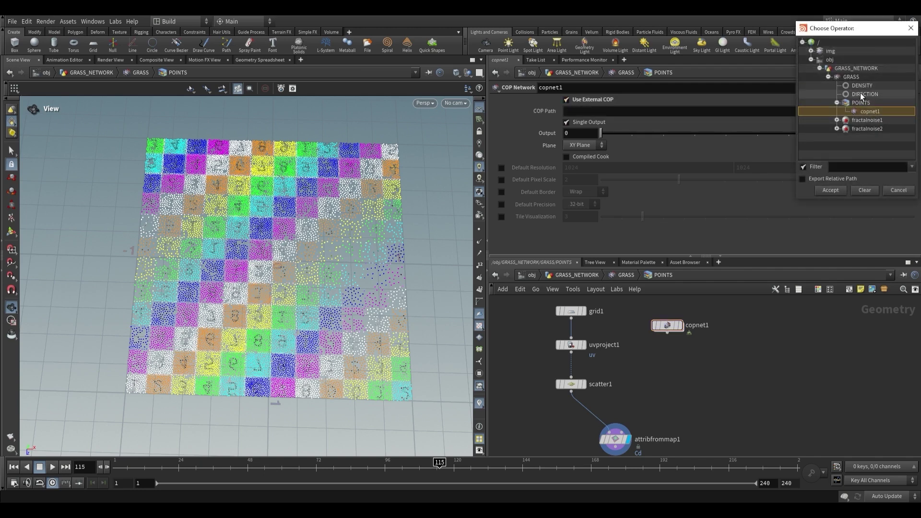
double_click(861, 94)
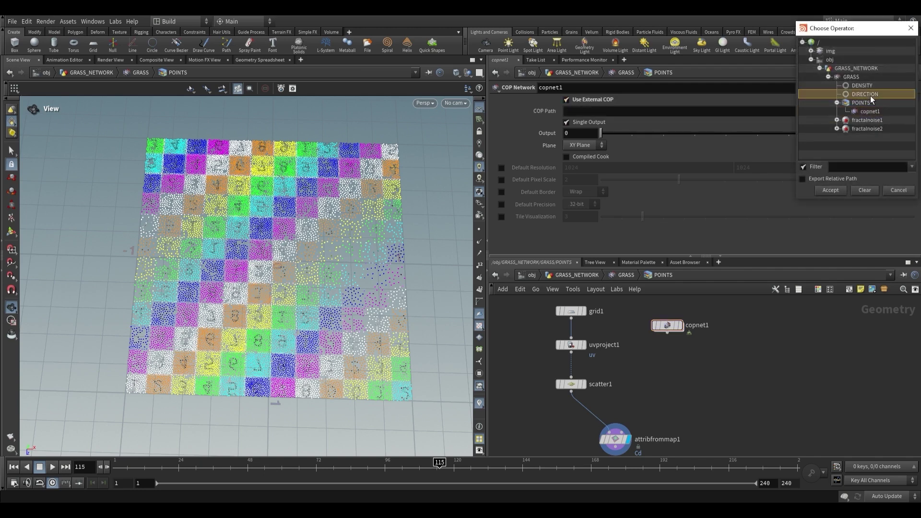
Display the COP Network's output and compare it with the DIRECTION node in the parent GRASS network.
click(680, 325)
drag(273, 261, 338, 207)
double_click(667, 325)
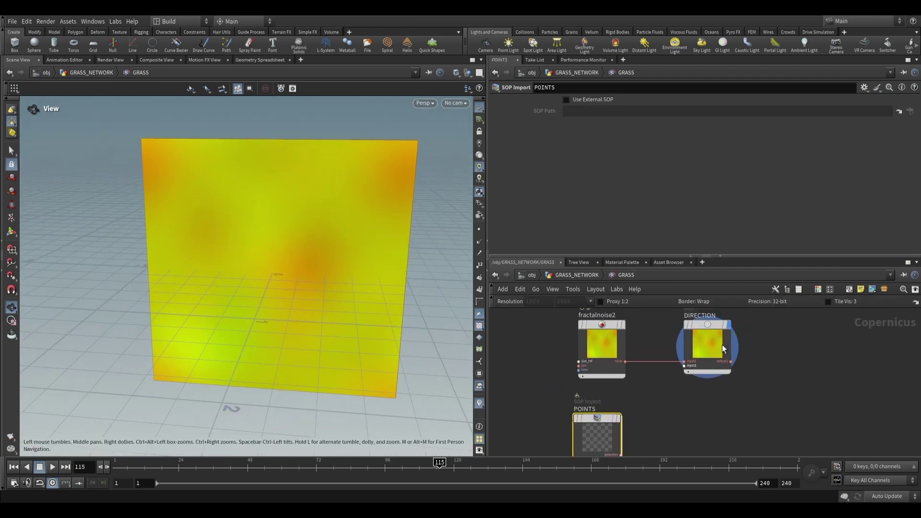
double_click(621, 390)
Connect the COP Network to the second input of the Attribute from Map node and display the mapped points.
scroll(637, 318, up, 3)
middle_drag(643, 398, 645, 368)
drag(674, 335, 608, 401)
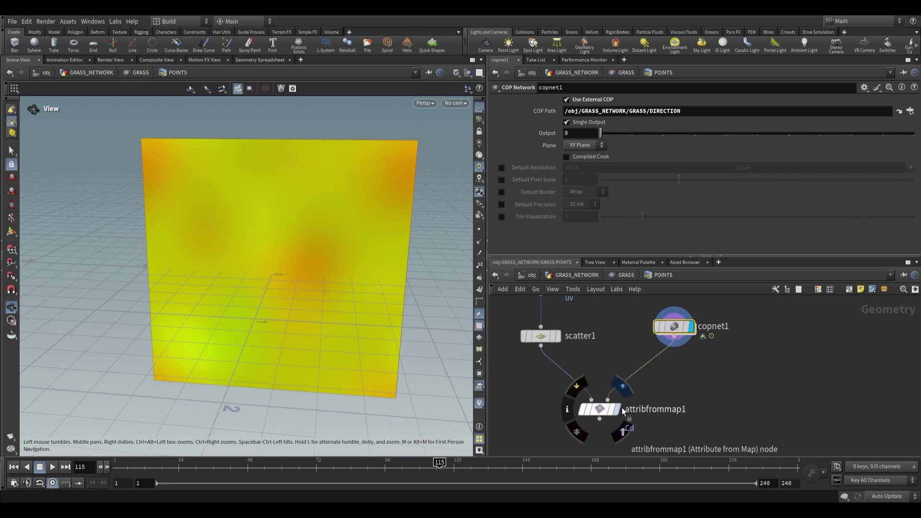
click(617, 408)
drag(342, 300, 325, 313)
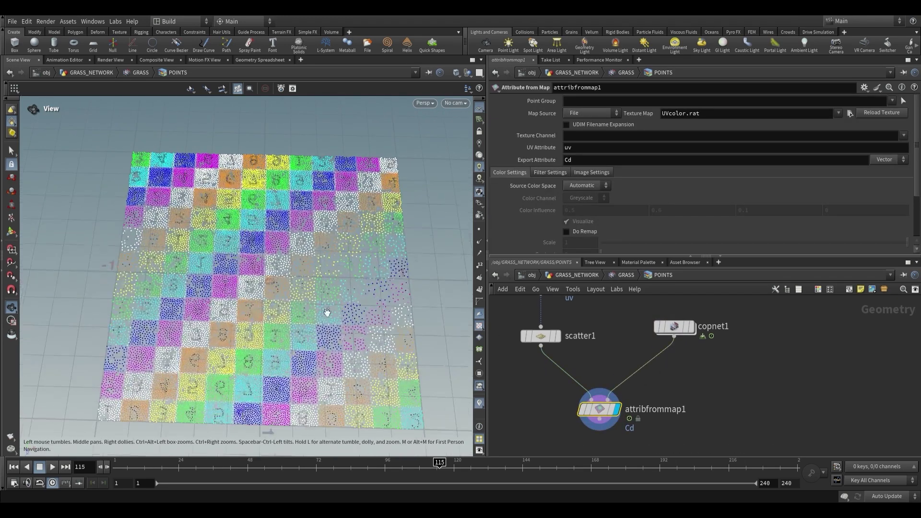
Set the Attribute from Map node's Map Source to Volume.
click(582, 114)
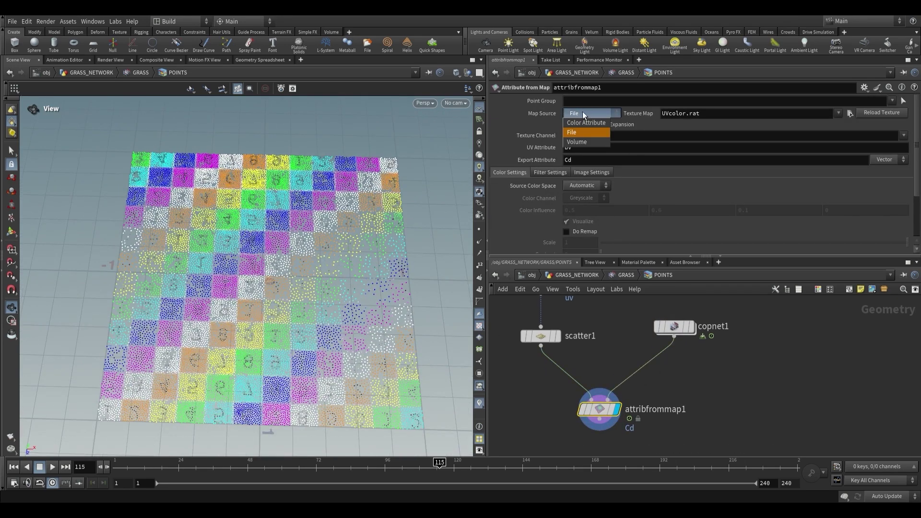
click(576, 142)
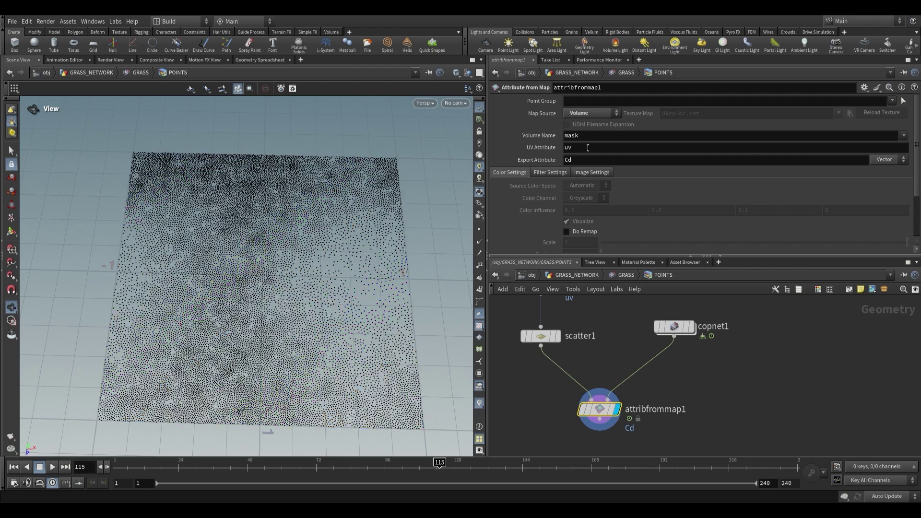
drag(311, 165, 313, 185)
scroll(679, 368, down, 2)
Display the COP Network's output and examine its node information for the volume's name.
click(678, 333)
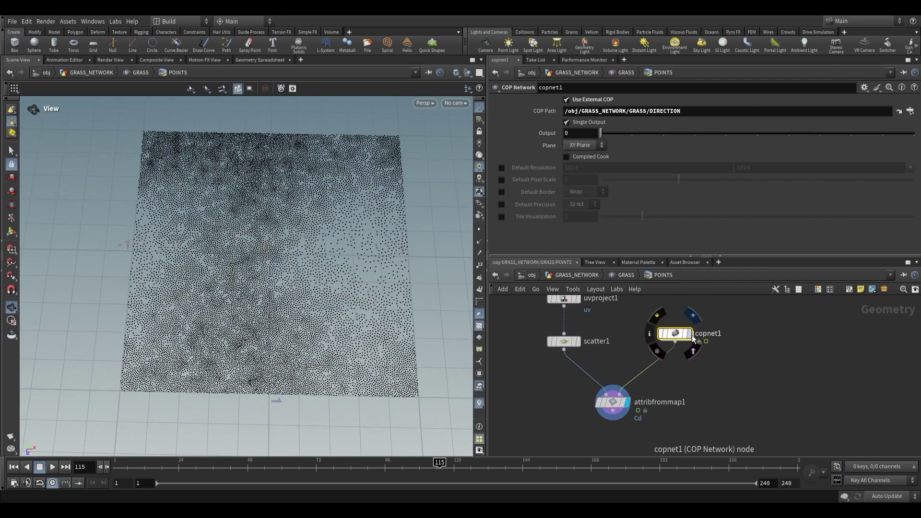
click(689, 334)
middle_click(676, 335)
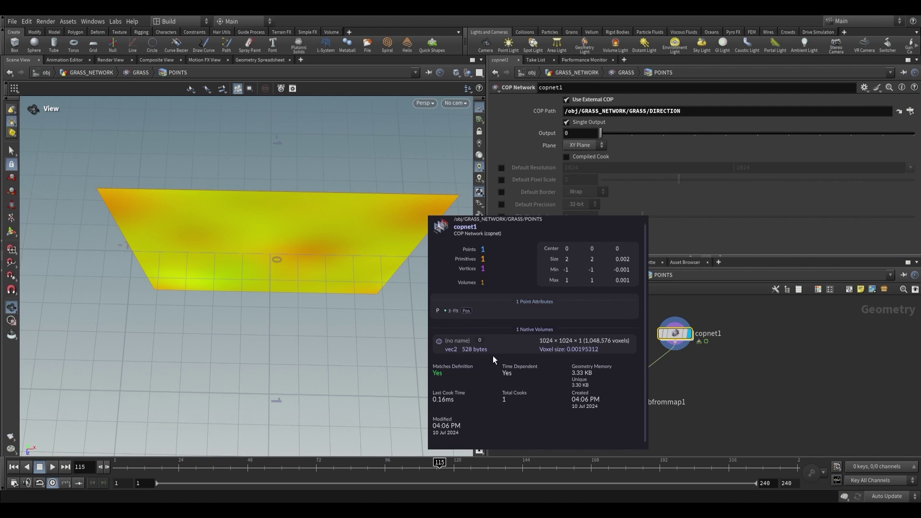
Insert a Name node between the COP Network and Attribute from Map nodes and set its Name to dir.
key(Tab)
key(Return)
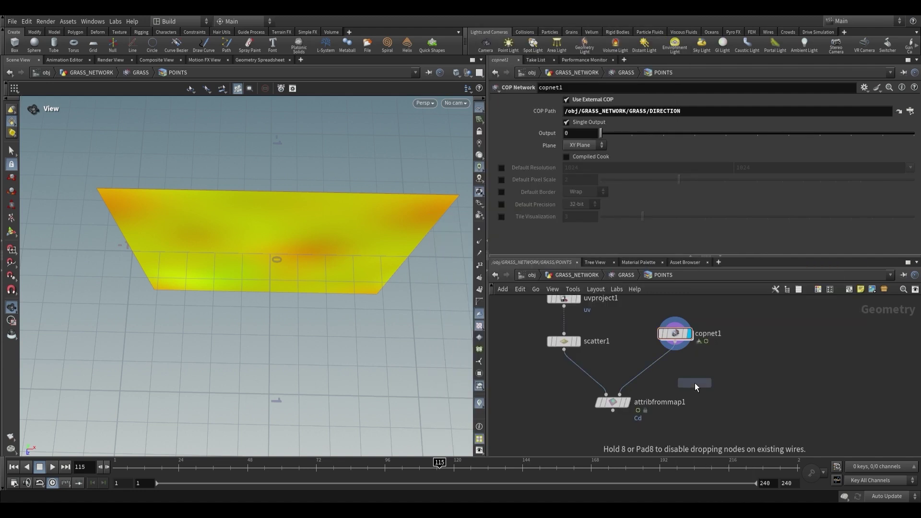
click(660, 371)
mouse_move(660, 371)
mouse_down()
mouse_move(705, 375)
mouse_move(676, 375)
mouse_up()
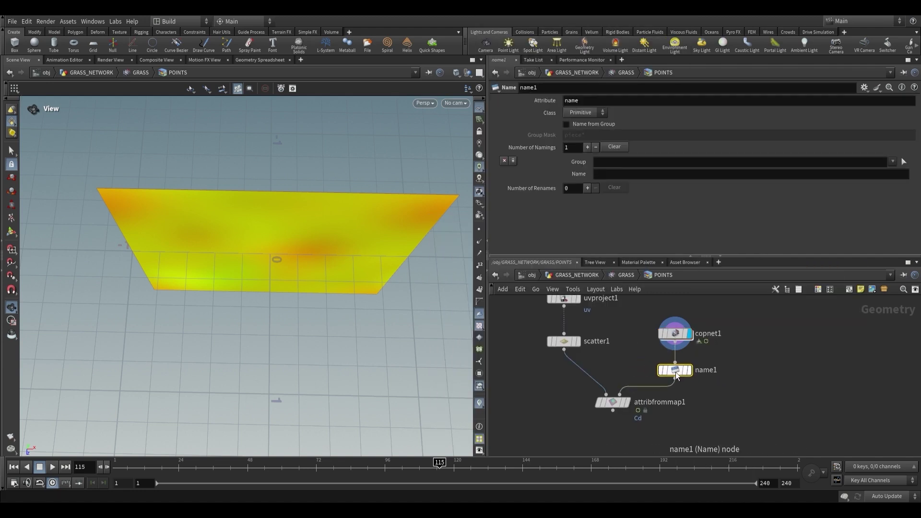
click(626, 176)
text(dir)
key(Return)
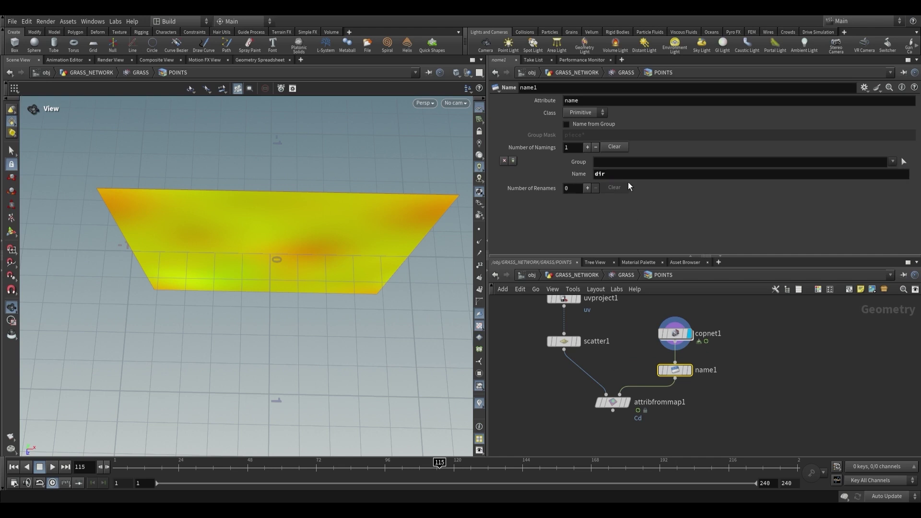
Set the Attribute from Map node's Volume Name to dir.
click(691, 377)
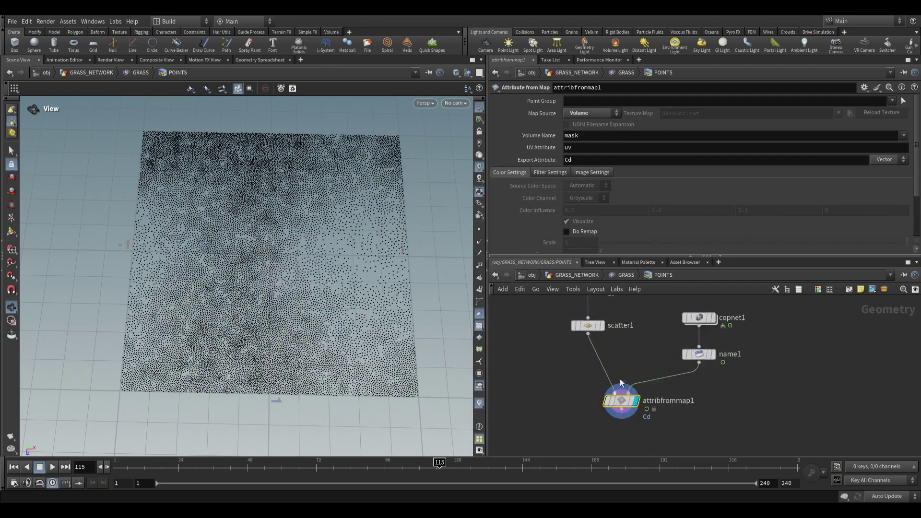
double_click(628, 136)
text(dir)
key(Return)
Compare the COP Network's direction image with the coloured points from the Attribute from Map node.
drag(407, 187, 328, 191)
click(714, 317)
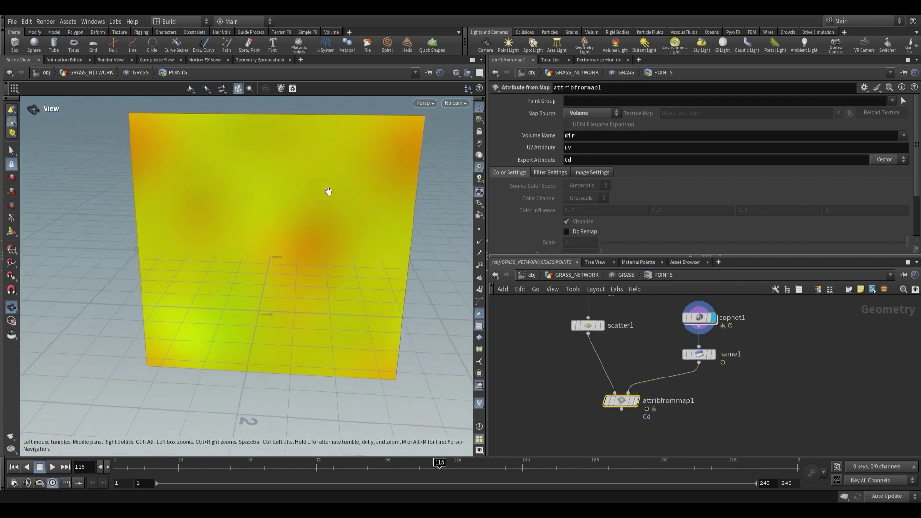
click(634, 401)
drag(287, 240, 302, 311)
drag(271, 268, 273, 309)
scroll(675, 424, down, 3)
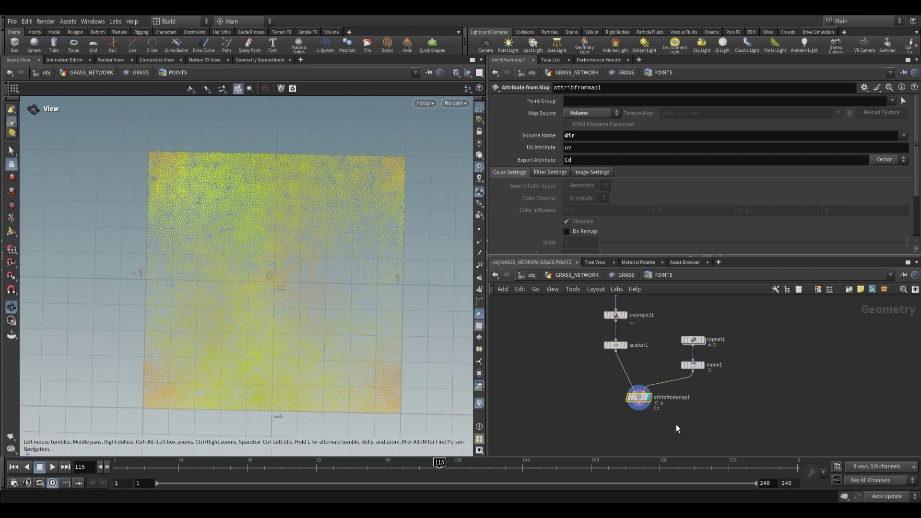
Set the Attribute from Map node's Export Attribute to dir.
click(535, 155)
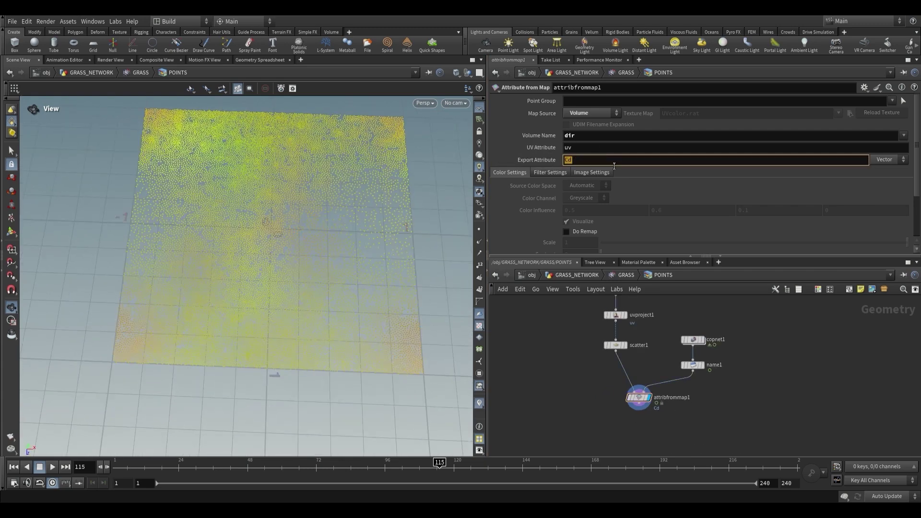
text(dir)
key(Return)
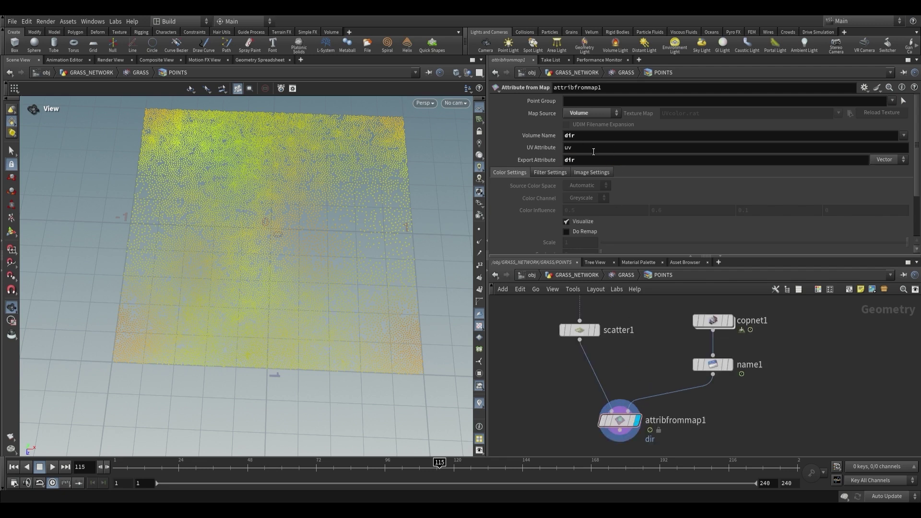
Check the Attribute from Map node's information for the exported dir point attribute.
mouse_move(614, 422)
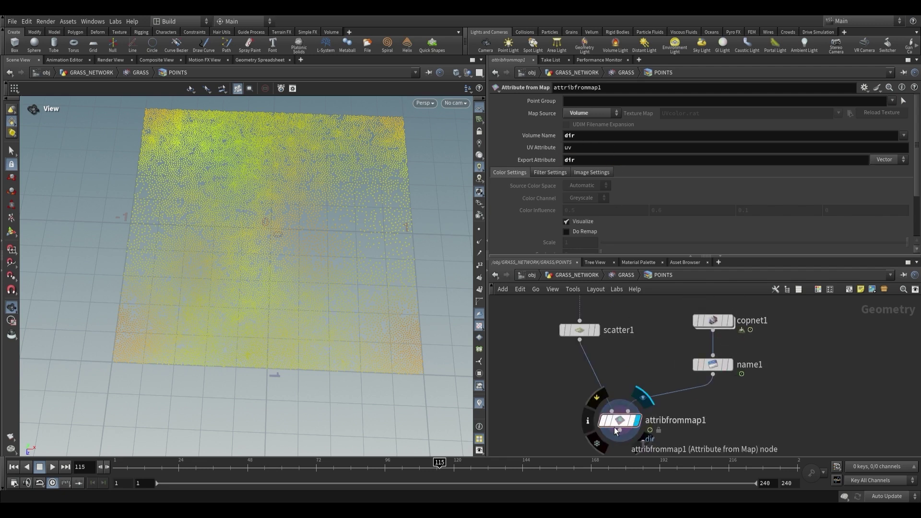
click(587, 162)
double_click(697, 379)
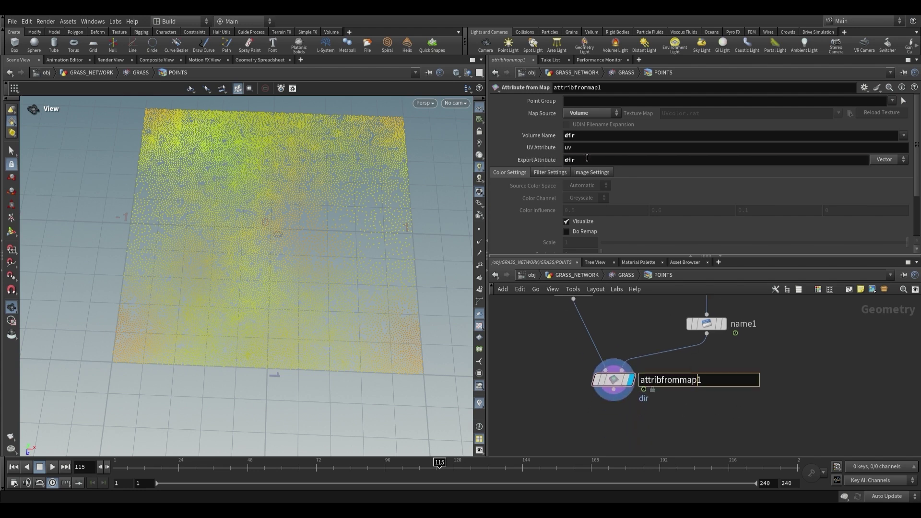
key(Return)
middle_click(613, 381)
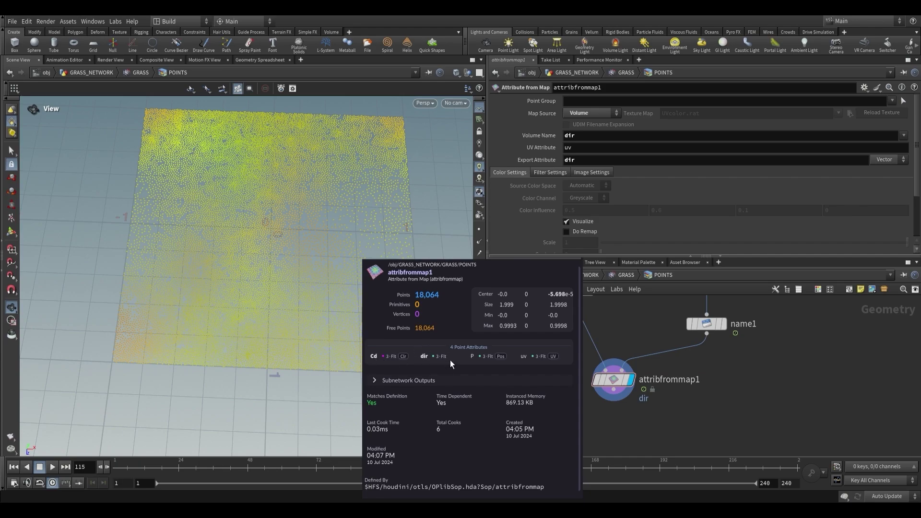
Turn off Visualize on the Attribute from Map node.
click(566, 221)
drag(407, 220, 317, 273)
double_click(585, 161)
scroll(630, 407, down, 4)
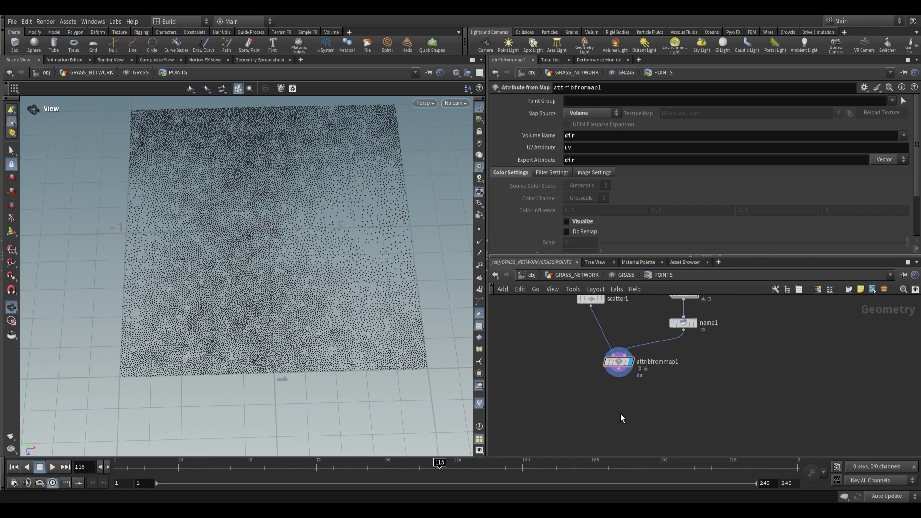
View the COP Network's direction image once more, then return the display to the Attribute from Map points.
click(674, 344)
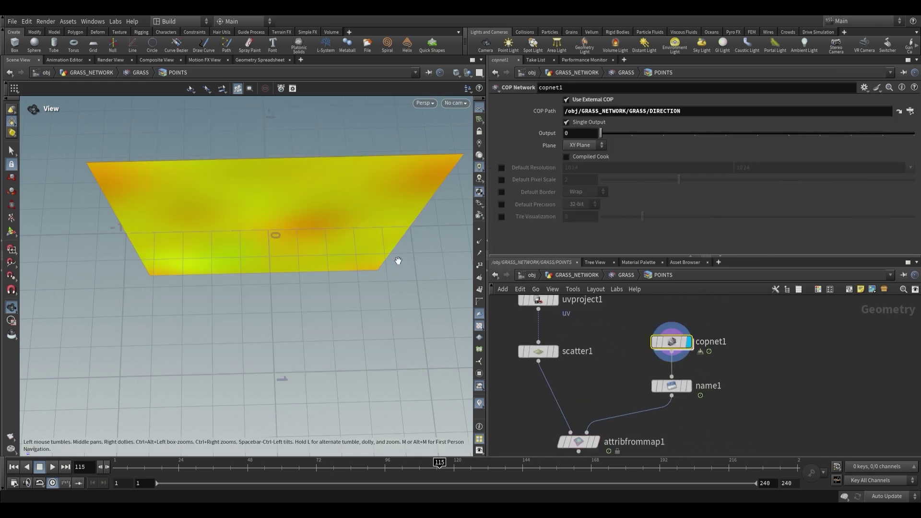
scroll(580, 398, up, 2)
click(580, 399)
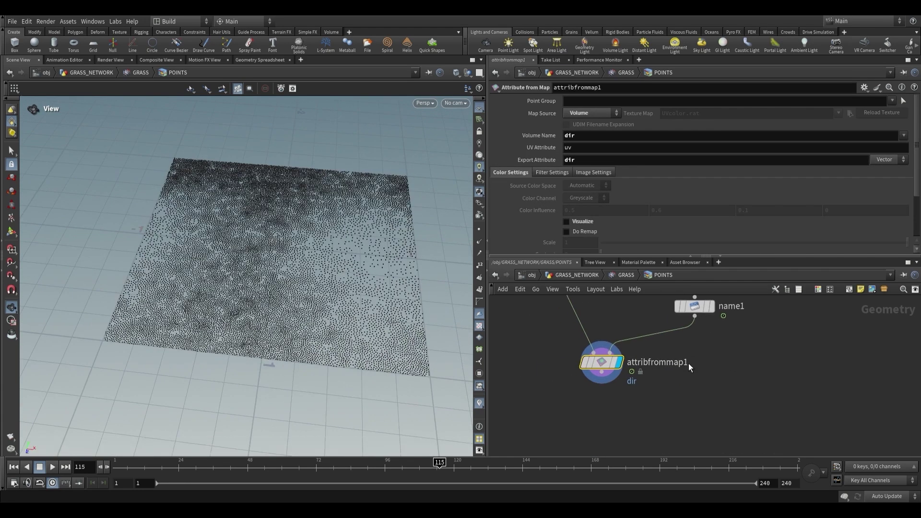
Add a Scatter and Align node with Attribute from Map in its second input, display it, and set Mode to Add Attributes to Existing Point Cloud.
key(Tab)
text(sca)
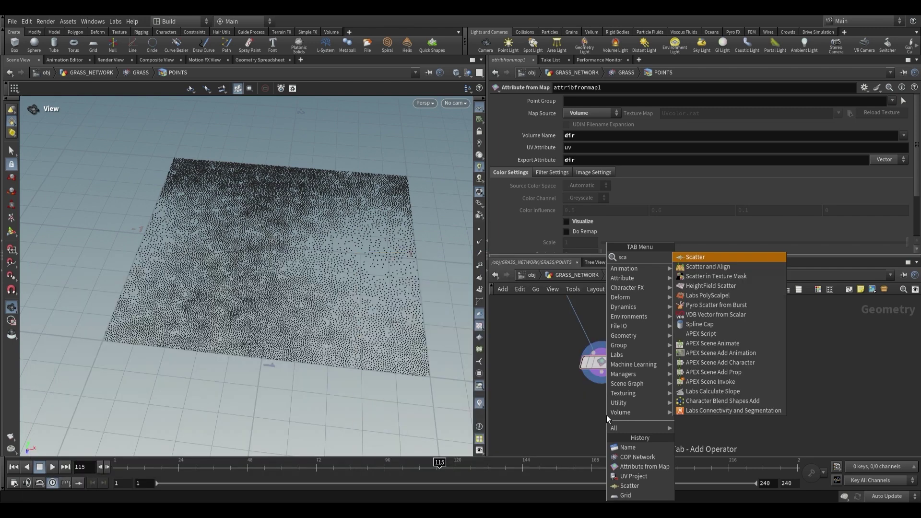
click(708, 267)
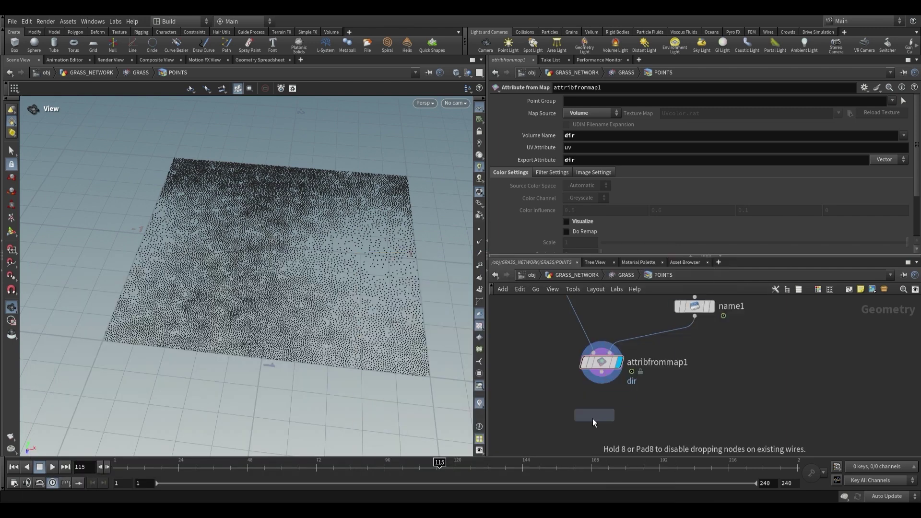
click(590, 415)
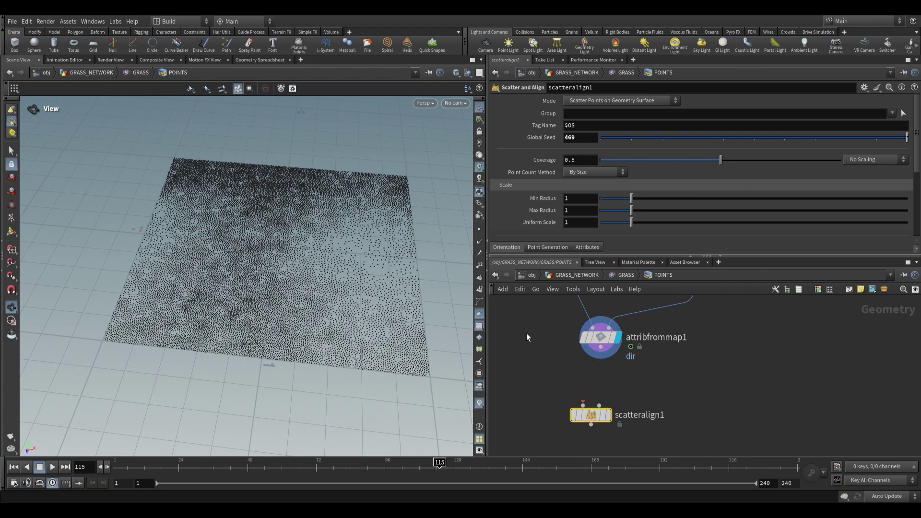
click(600, 357)
click(599, 405)
click(604, 101)
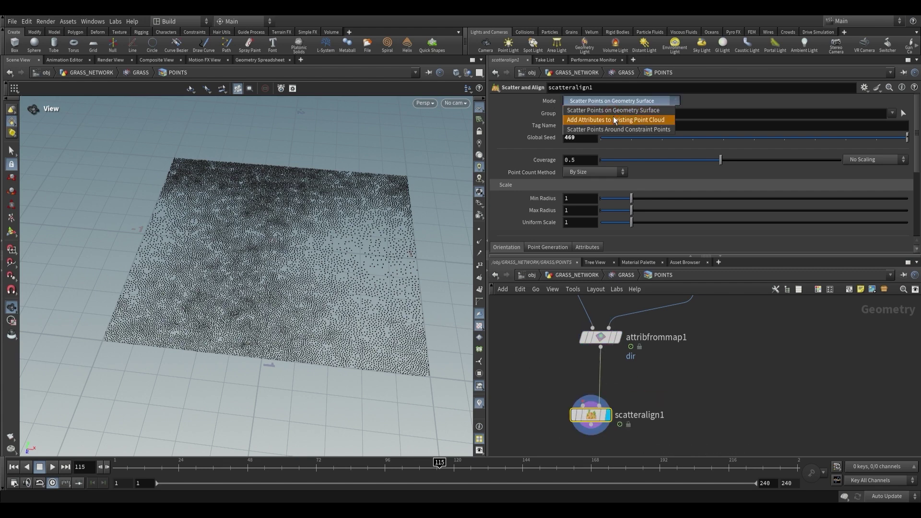
click(591, 120)
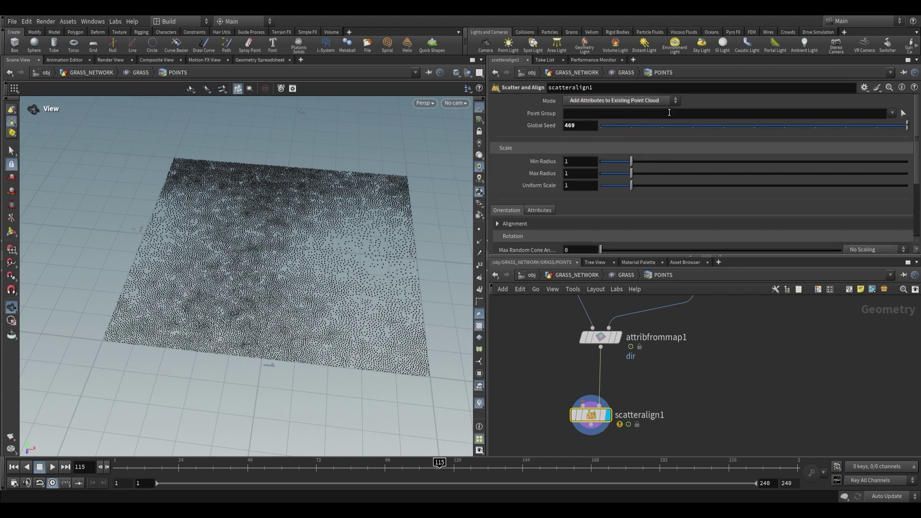
Set the Scatter and Align node's Target Forward Vector to Attribute and use dir as the target forward attribute.
scroll(614, 145, down, 4)
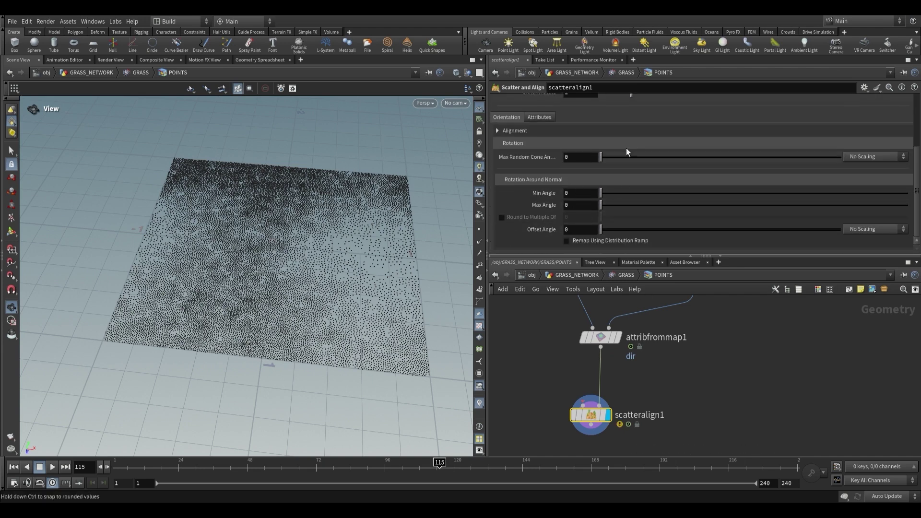
click(501, 131)
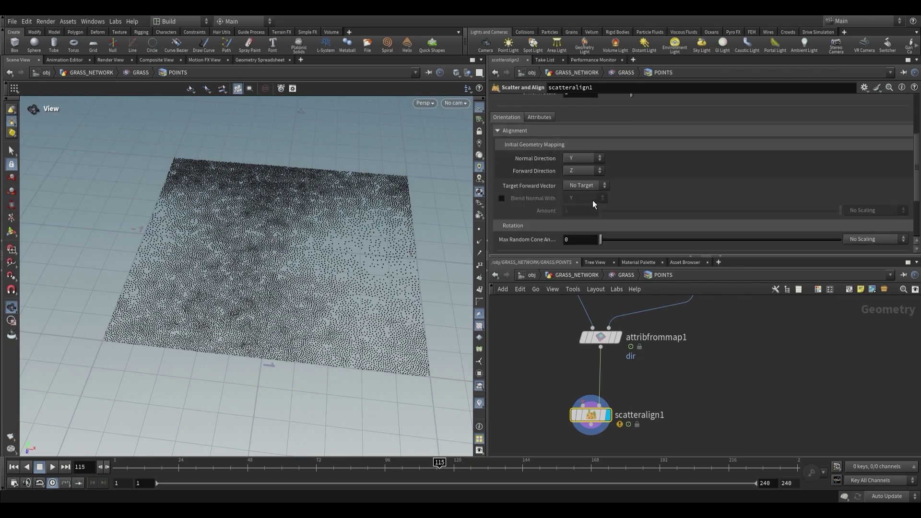
click(582, 185)
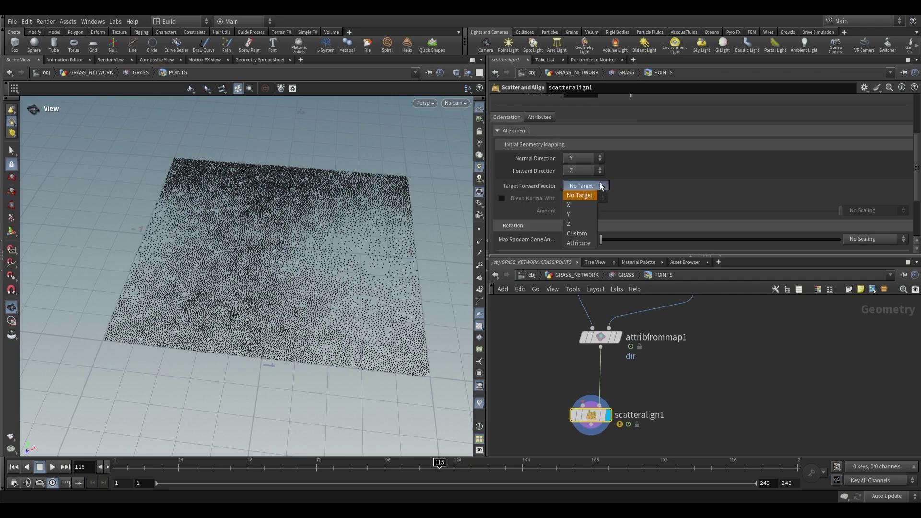
click(577, 243)
text(dir)
key(Return)
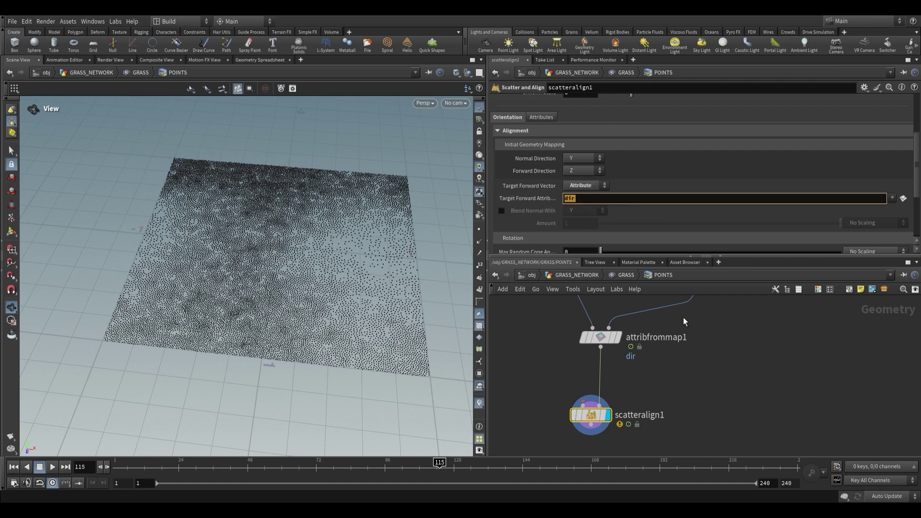
scroll(680, 354, down, 3)
scroll(654, 407, up, 3)
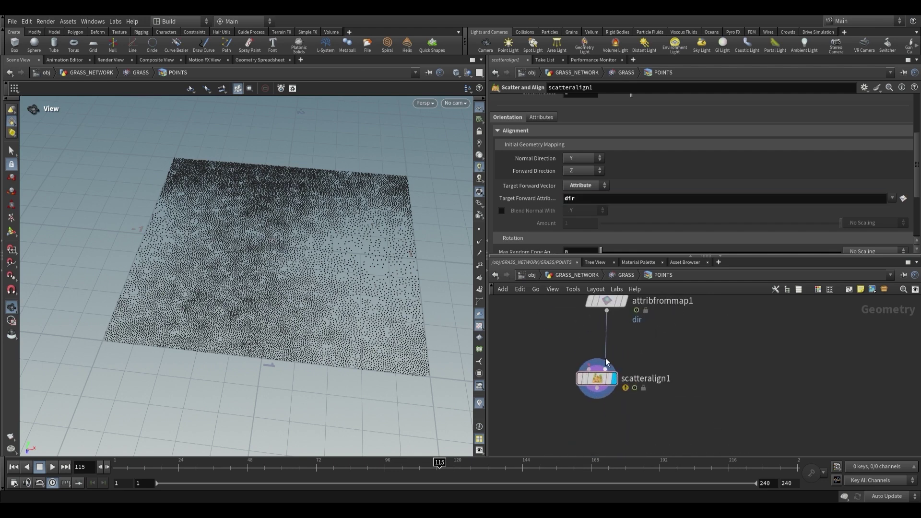
Turn off the Radius Attribute on the Scatter and Align node and check the node's information for the orient attribute.
click(541, 117)
click(501, 130)
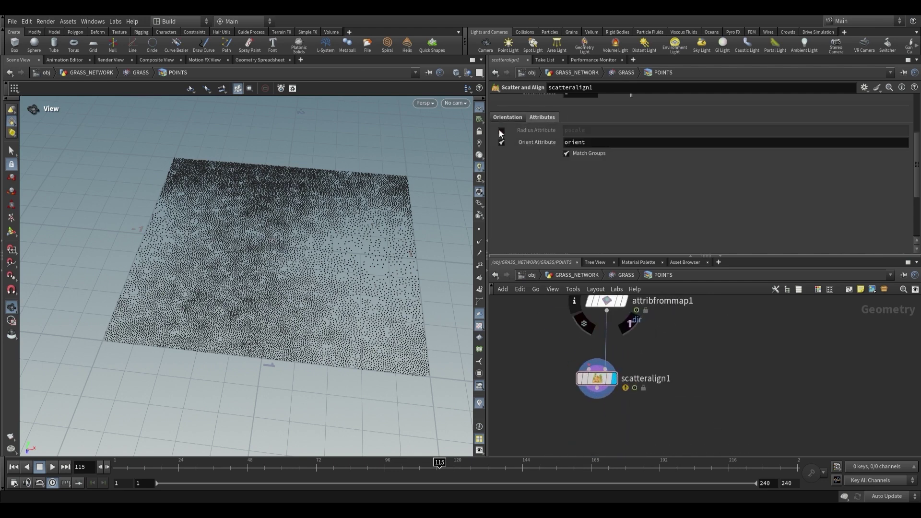
drag(336, 262, 365, 268)
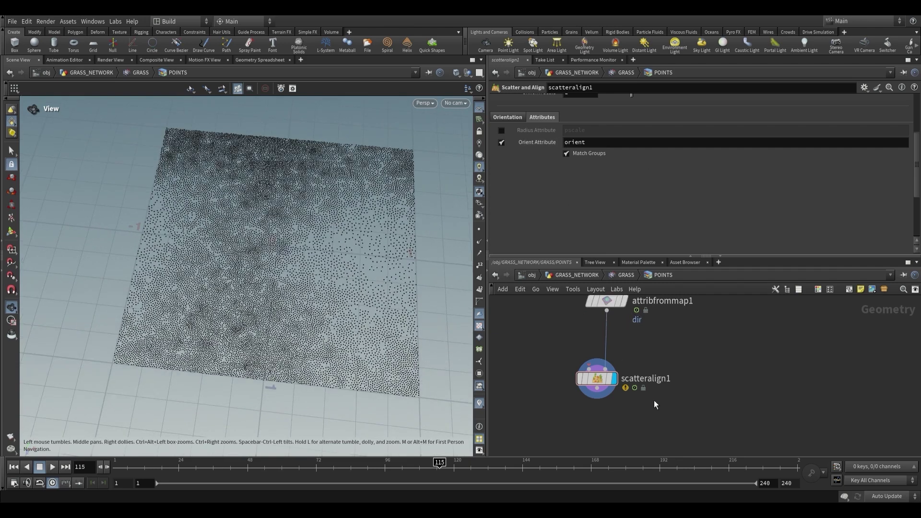
click(565, 363)
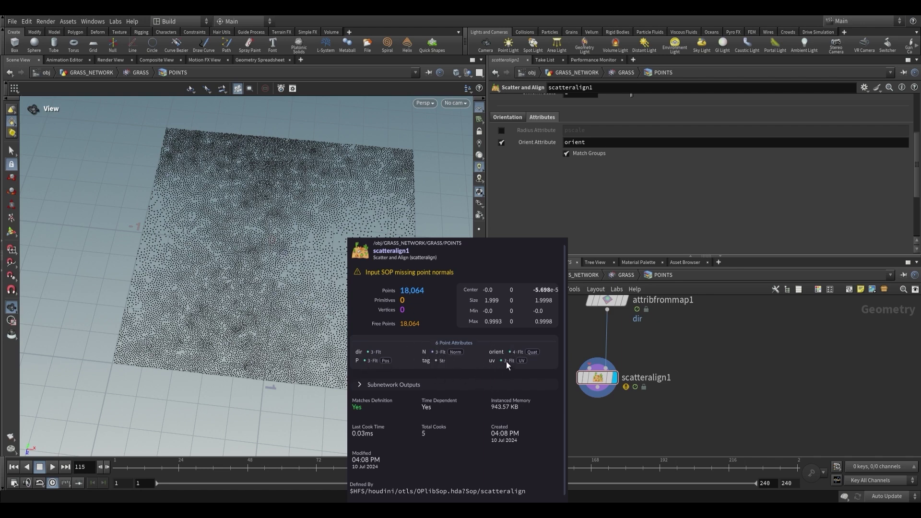
Return to the GRASS Copernicus network and display the POINTS SOP Import to inspect its point cloud.
click(624, 274)
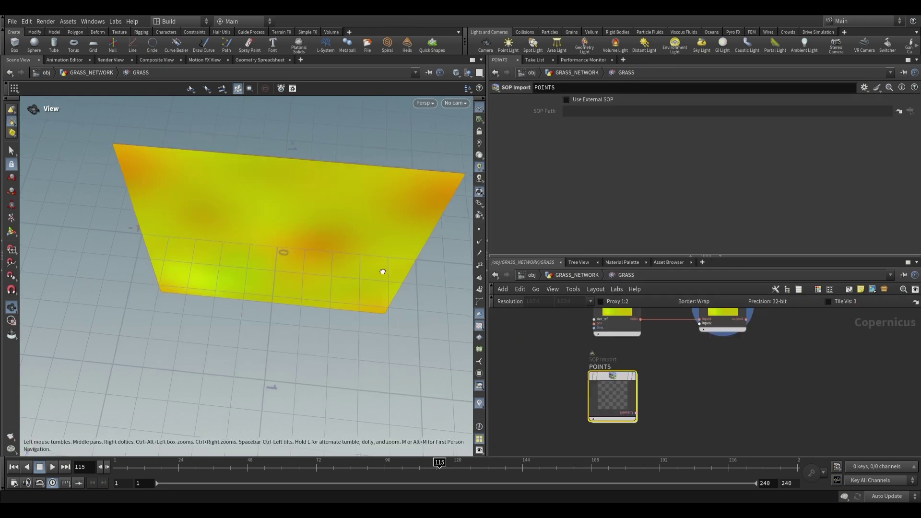
click(639, 380)
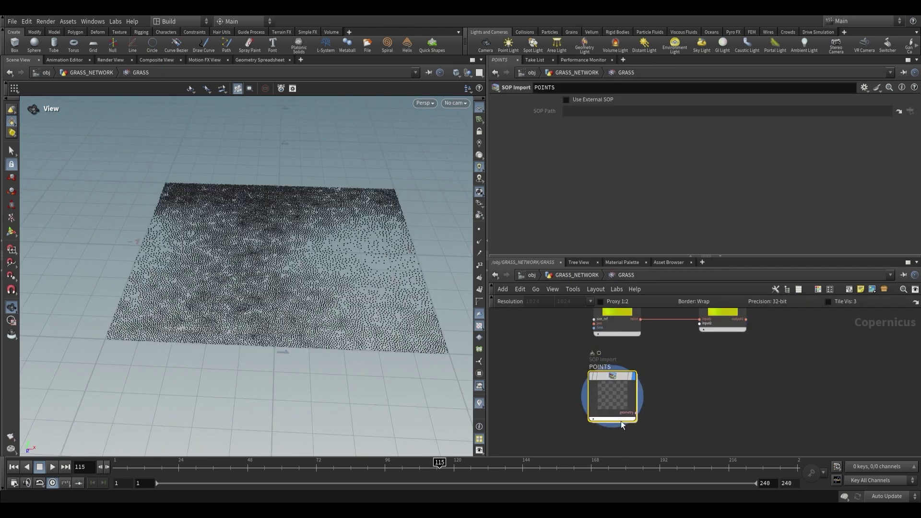
middle_drag(671, 407, 624, 394)
drag(350, 267, 236, 302)
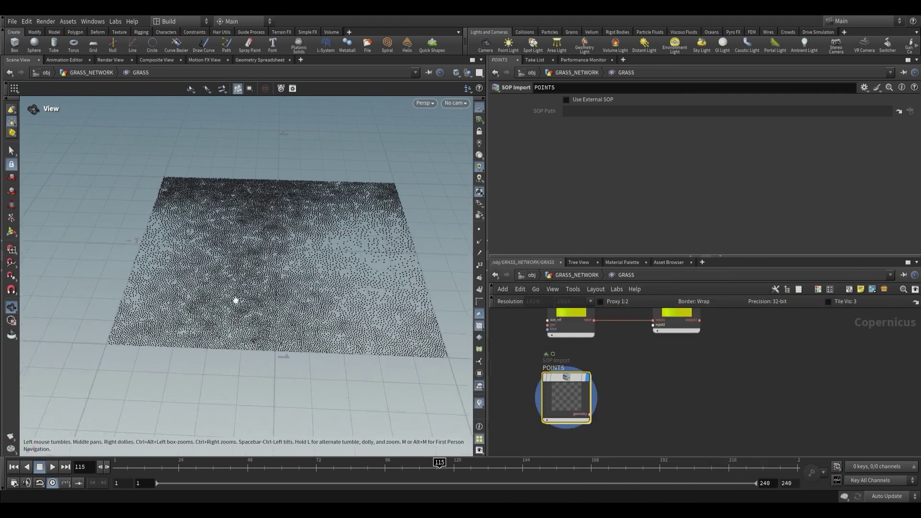
drag(294, 261, 192, 191)
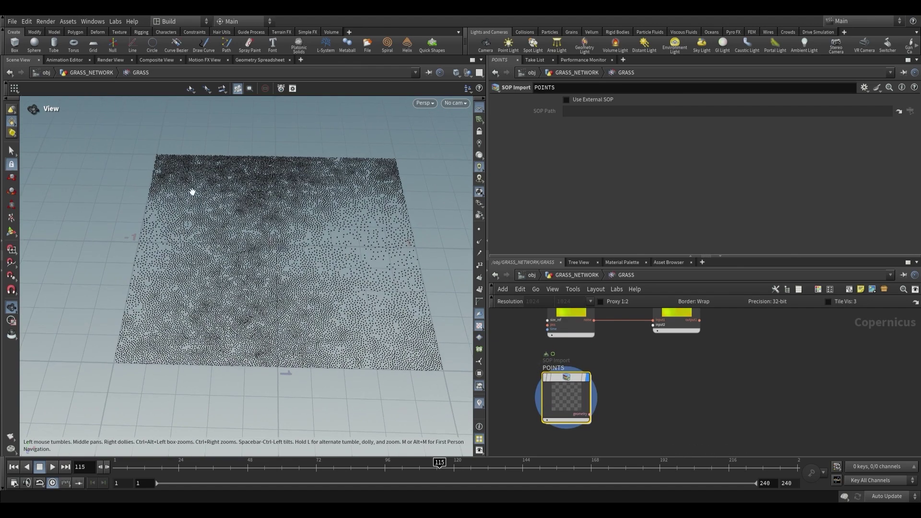
Inside POINTS, add a Transform node below Scatter and Align, display it, and set its X rotation to 90.
double_click(569, 386)
drag(365, 288, 379, 254)
key(Tab)
mouse_move(643, 276)
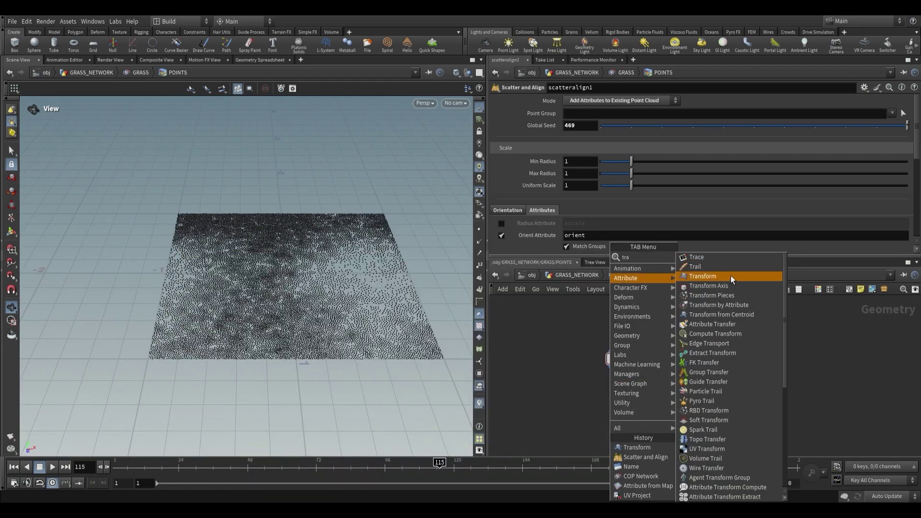
click(730, 275)
click(632, 398)
drag(627, 421, 627, 425)
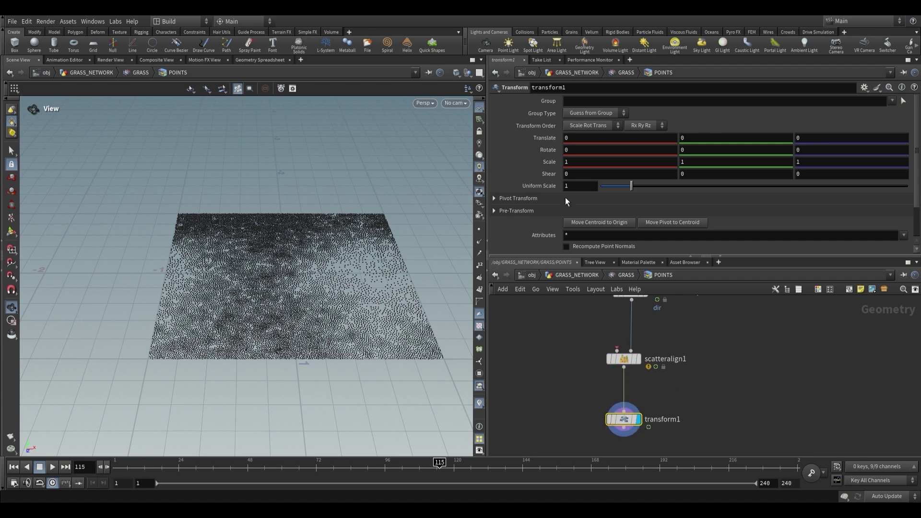
text(90)
key(Return)
drag(350, 268, 354, 226)
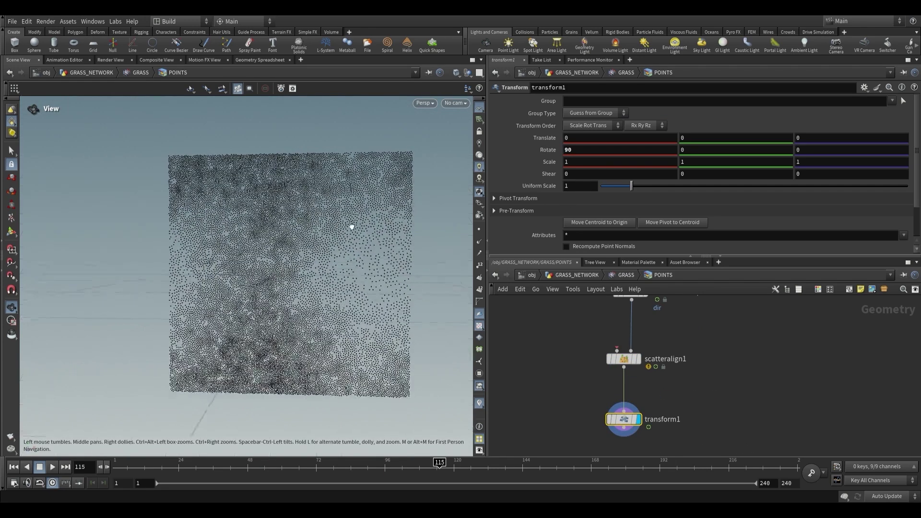
Return to the GRASS network and place a Stamp Points node beside the POINTS SOP Import.
click(608, 274)
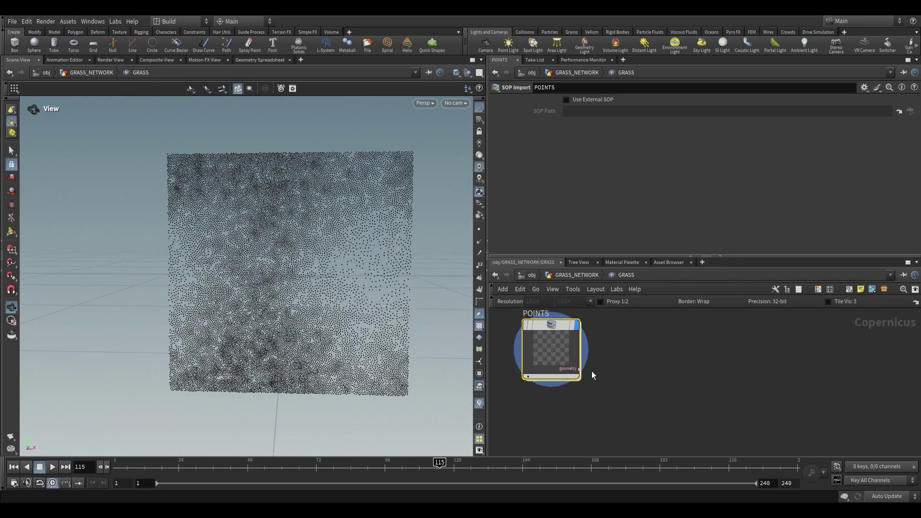
key(Tab)
text(stamp)
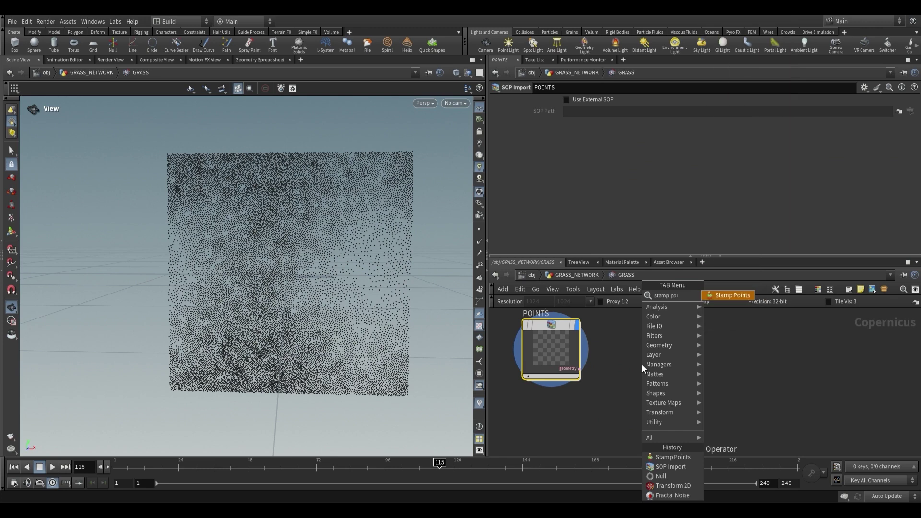
text( poi)
key(Return)
click(641, 364)
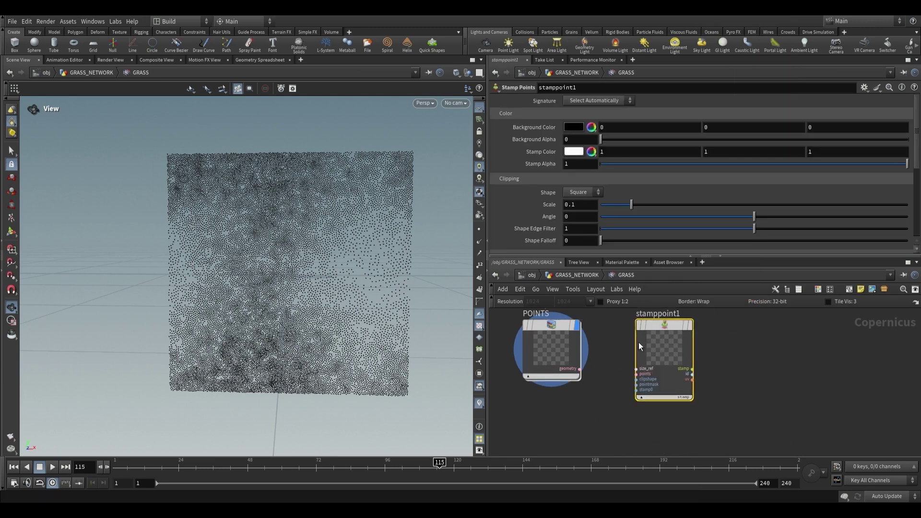
Wire the POINTS geometry output into the Stamp Points node's points input and display the stamped result.
scroll(625, 364, up, 2)
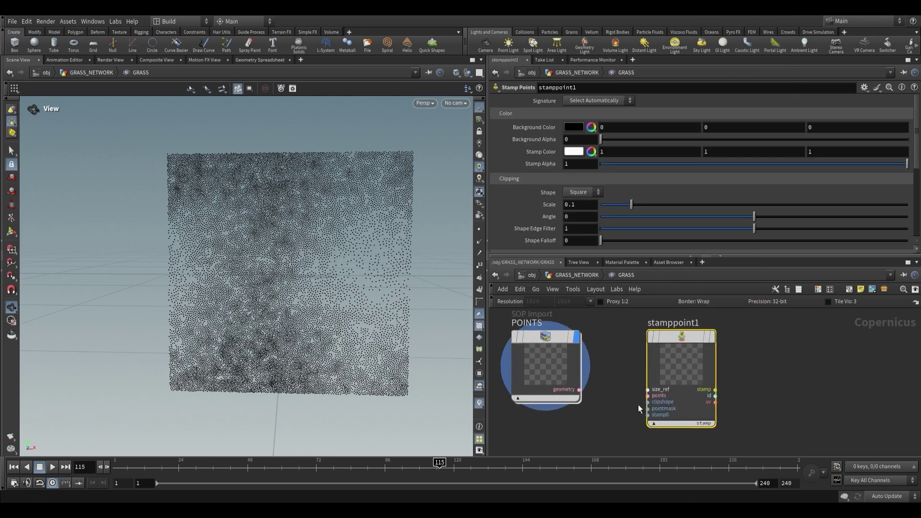
scroll(658, 414, up, 3)
scroll(642, 430, down, 2)
click(676, 407)
click(677, 407)
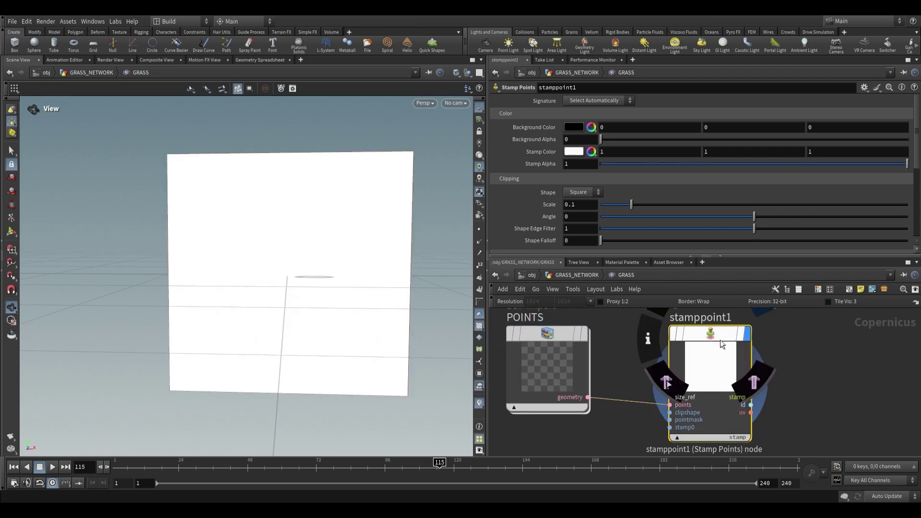
key(r)
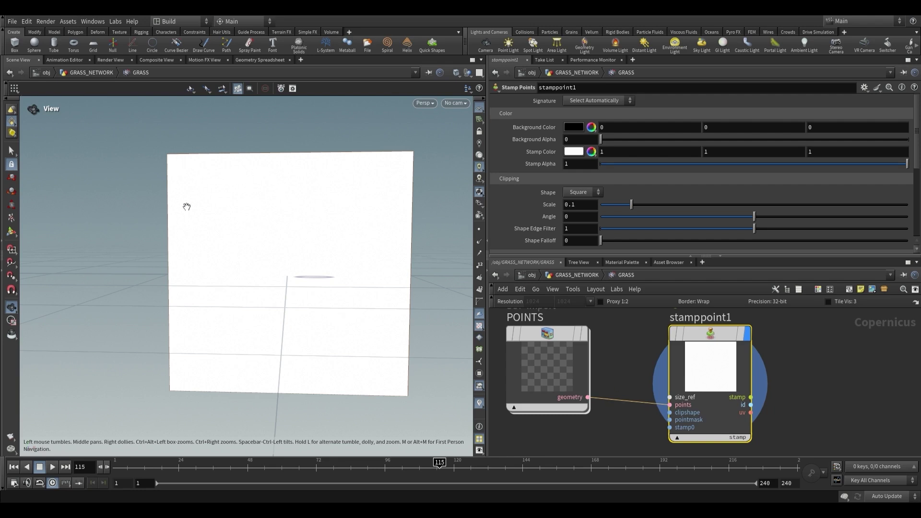
Reduce the Stamp Points Scale to 0.011.
scroll(295, 256, up, 2)
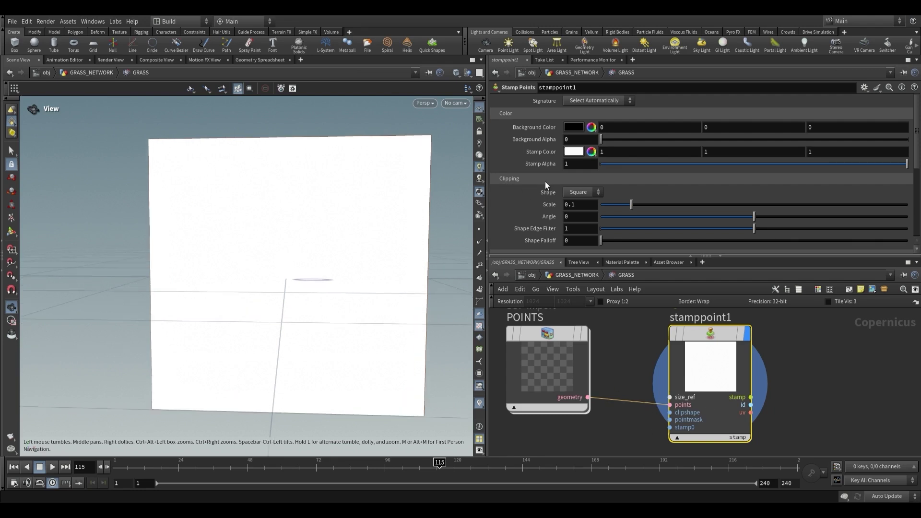
drag(628, 208, 604, 204)
scroll(288, 268, up, 3)
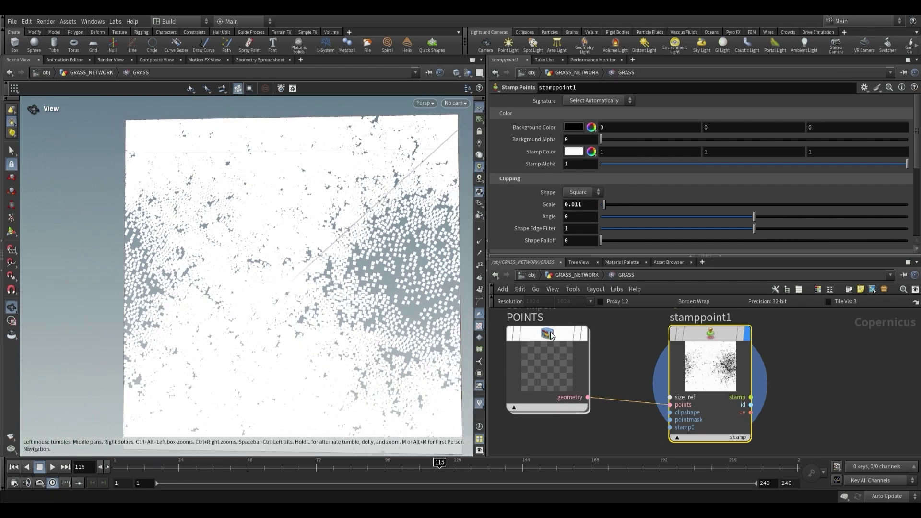
Lower the Density Scale of the Scatter node inside POINTS, then return to the GRASS network.
double_click(547, 334)
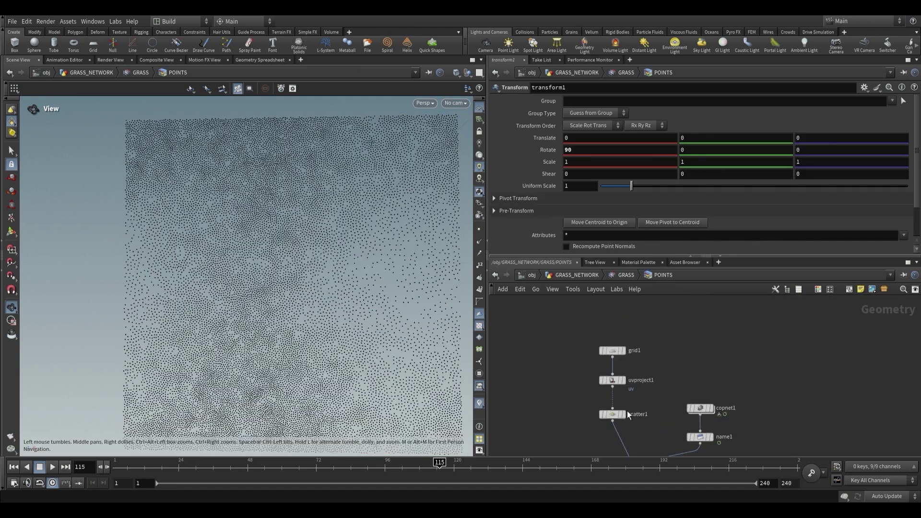
click(625, 413)
drag(863, 140, 801, 139)
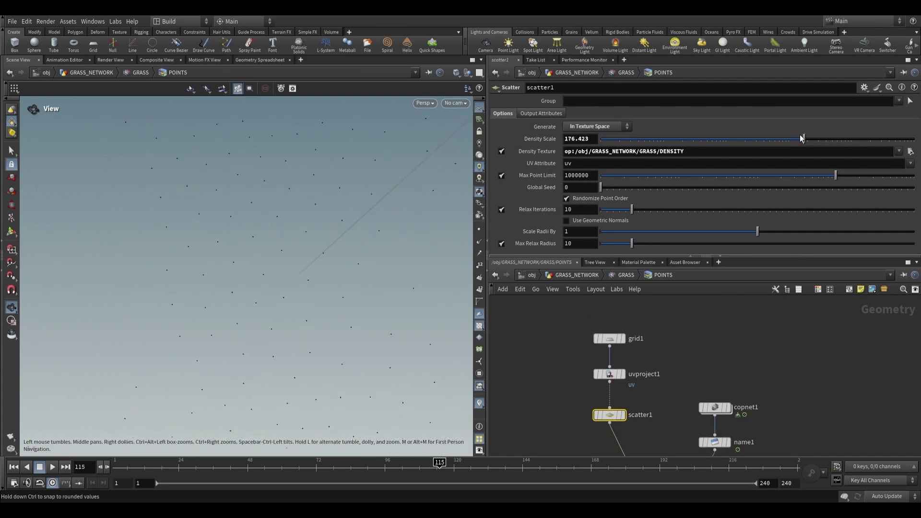
drag(911, 141, 914, 140)
click(625, 276)
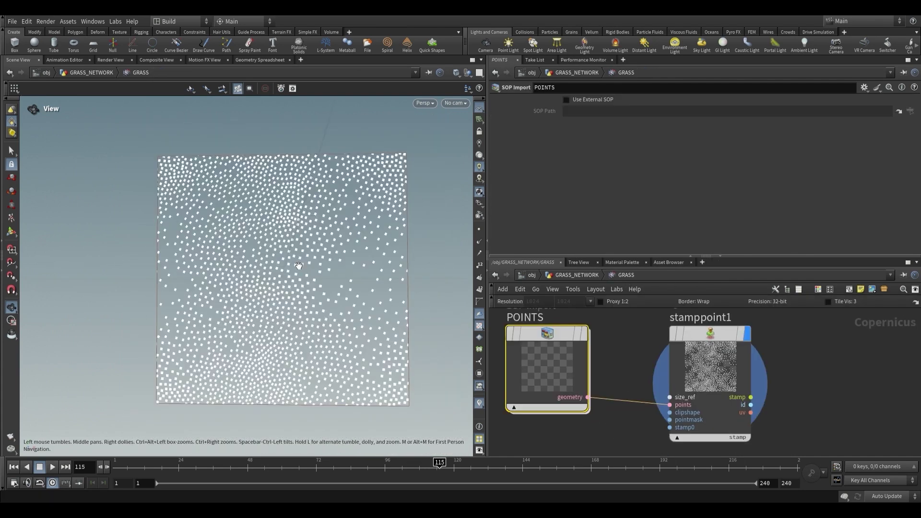
Play the animation from frame 1 and examine how the stamped squares rotate with the direction noise.
drag(297, 268, 286, 293)
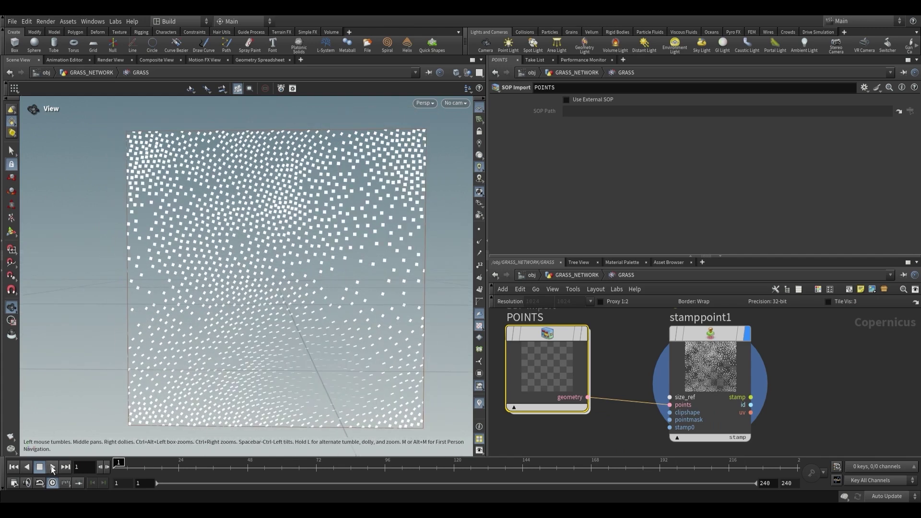
drag(384, 349, 322, 323)
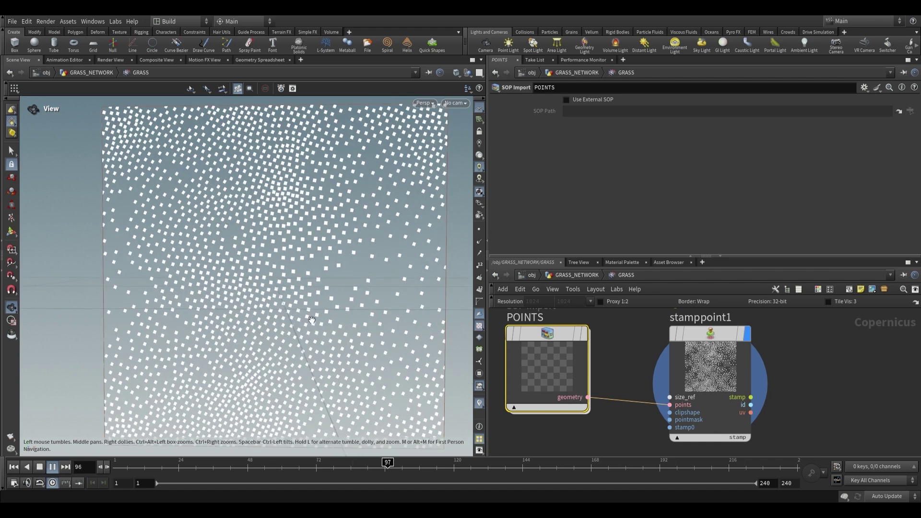
Set the Stamp Points Scale to 0.02.
click(678, 439)
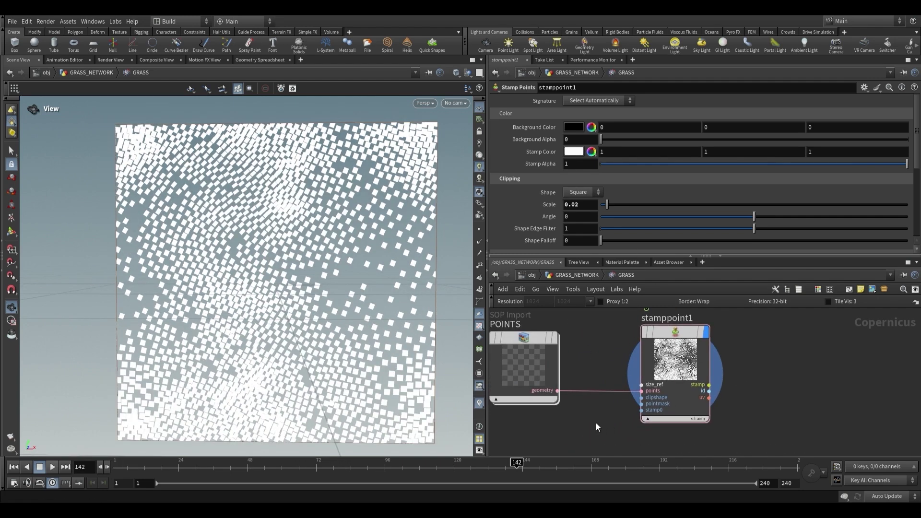
scroll(595, 427, up, 2)
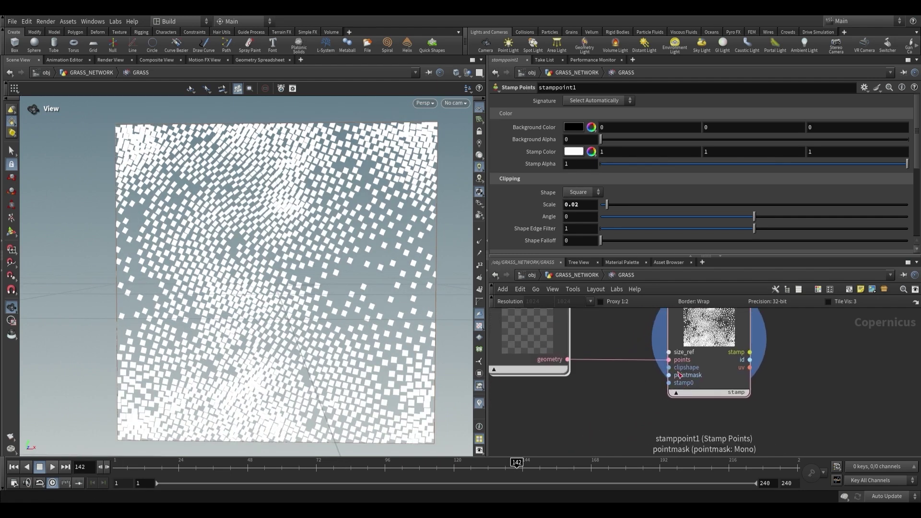
scroll(787, 365, down, 2)
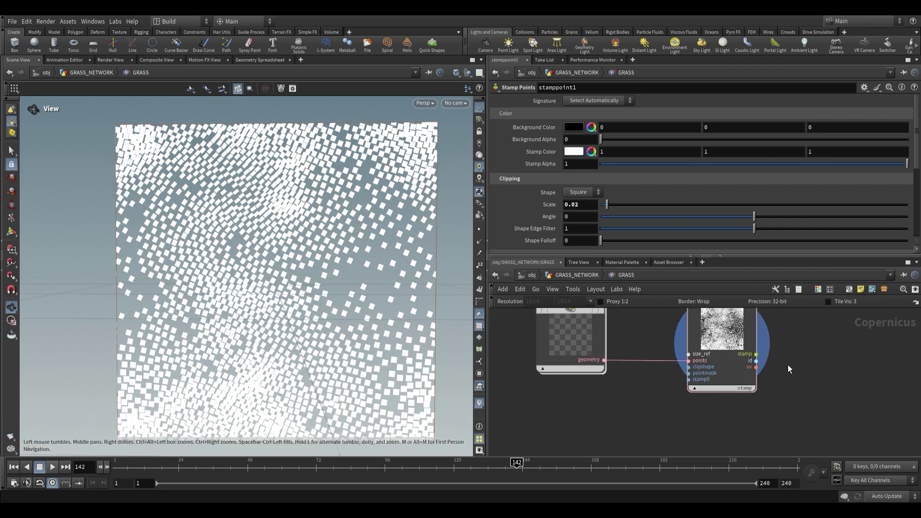
Add a Transform 2D node fed by the Stamp Points stamp output, display it, and set Uniform Scale to about 0.274 to inspect the tiling.
key(Tab)
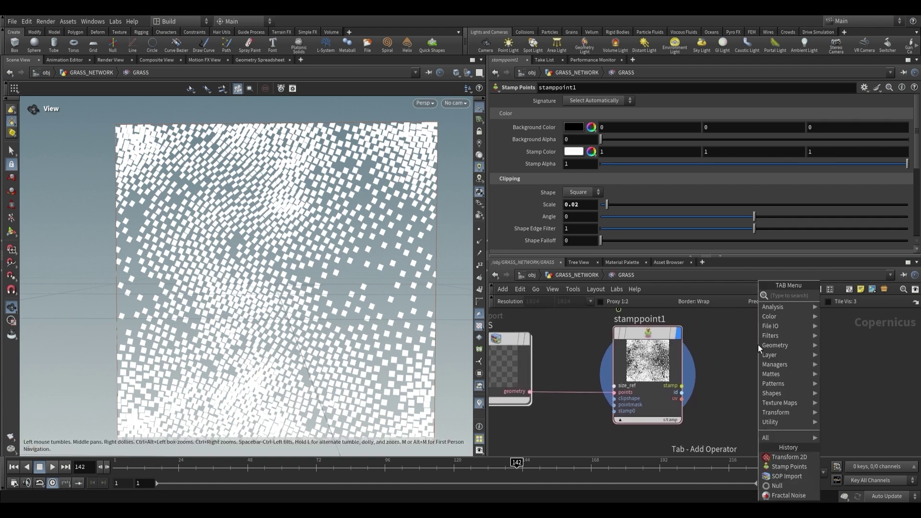
key(Return)
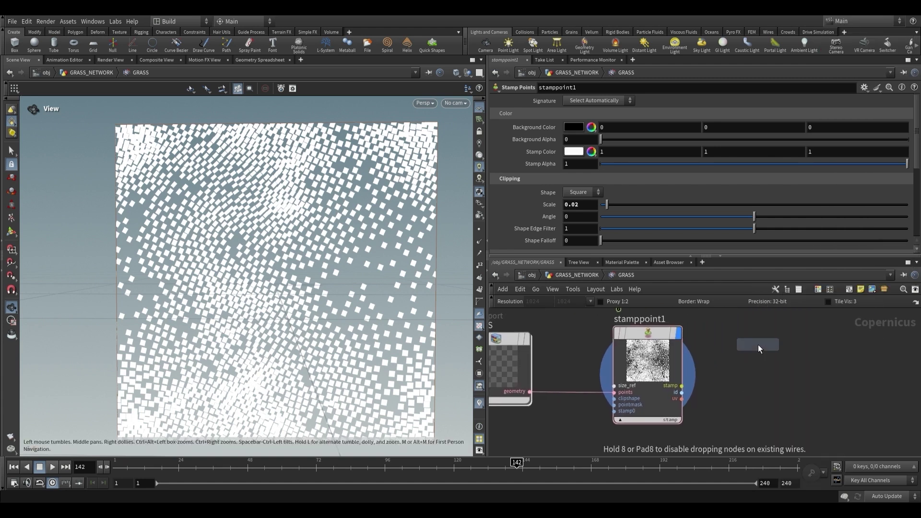
click(758, 344)
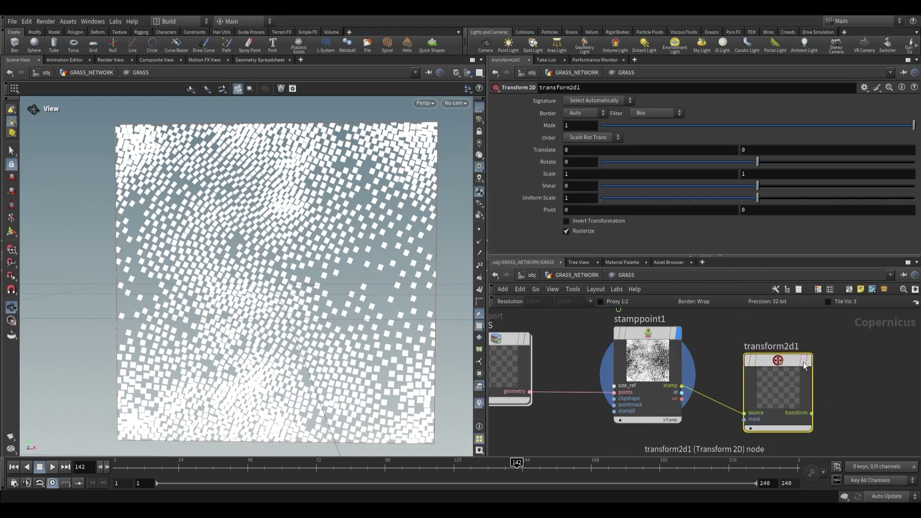
drag(743, 205, 662, 201)
drag(296, 208, 210, 263)
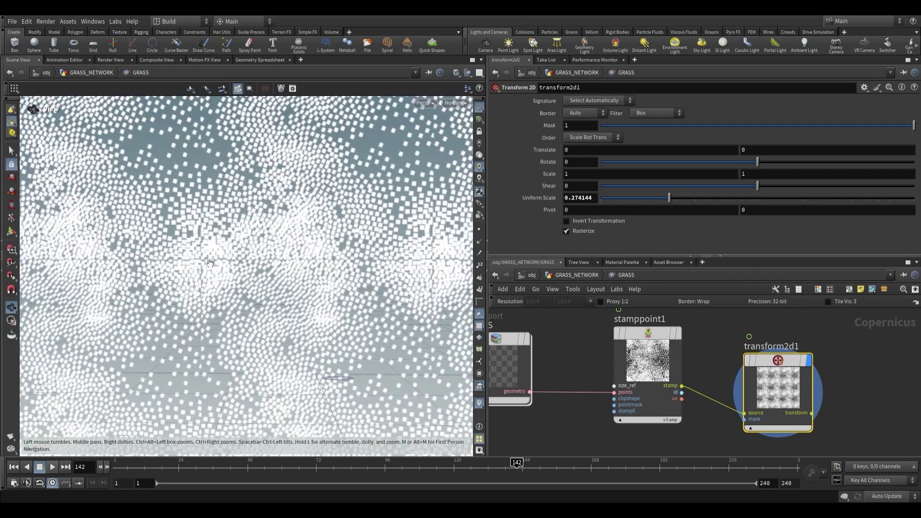
Raise the Transform 2D Uniform Scale to about 0.506 to check the tiling, and delete the Transform 2D node.
drag(724, 197, 710, 198)
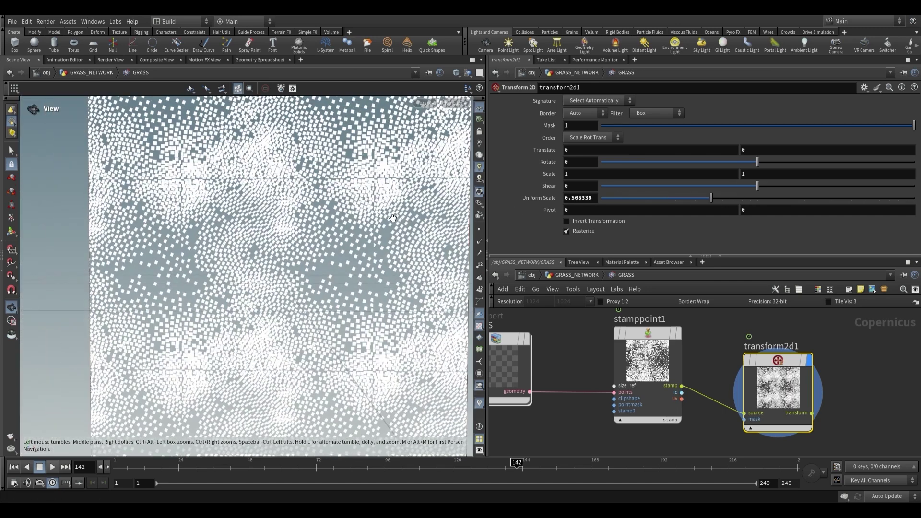
key(Delete)
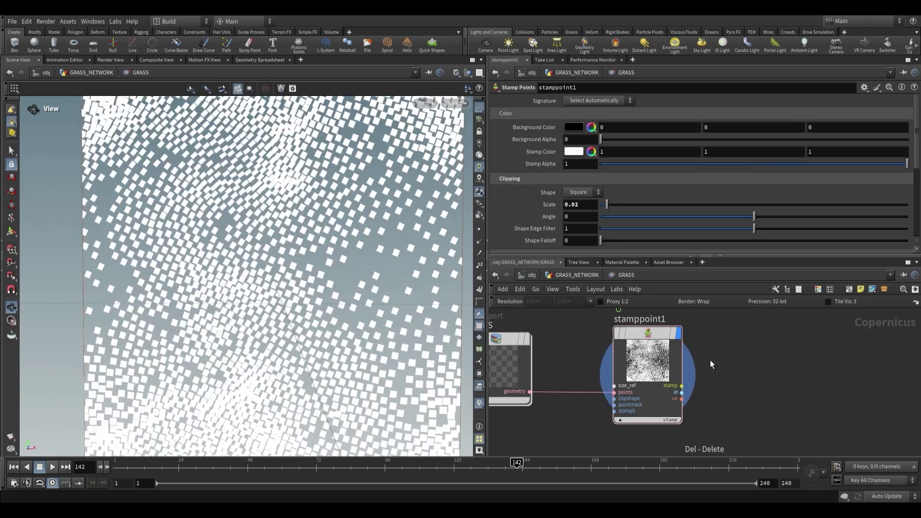
Inside POINTS, add a Copy to Points node below transform1 and connect transform1 to its first input.
double_click(556, 367)
scroll(326, 305, down, 10)
drag(296, 245, 265, 245)
drag(373, 411, 370, 324)
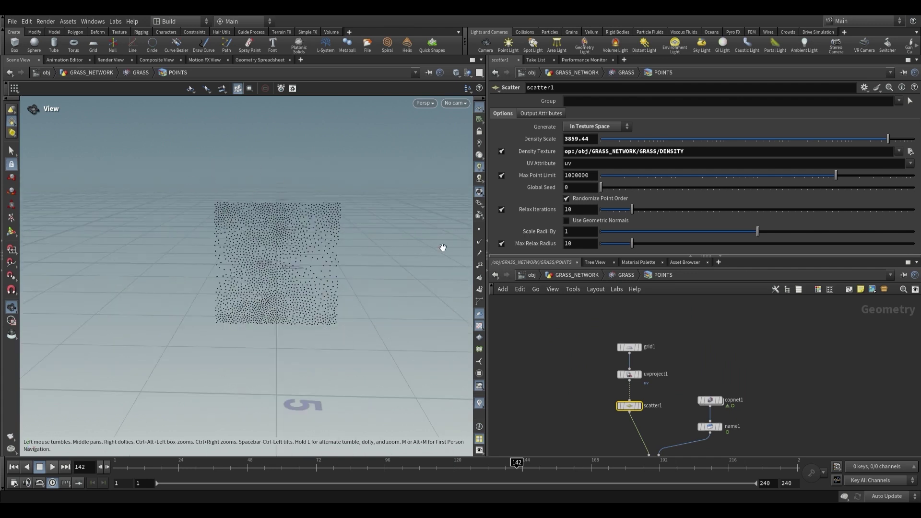
scroll(686, 412, down, 5)
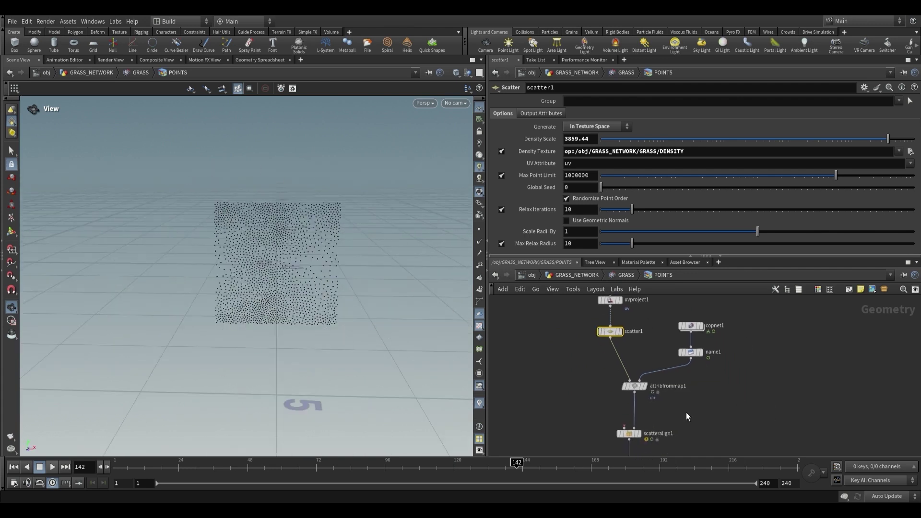
key(Tab)
text(copy top)
key(Return)
click(640, 421)
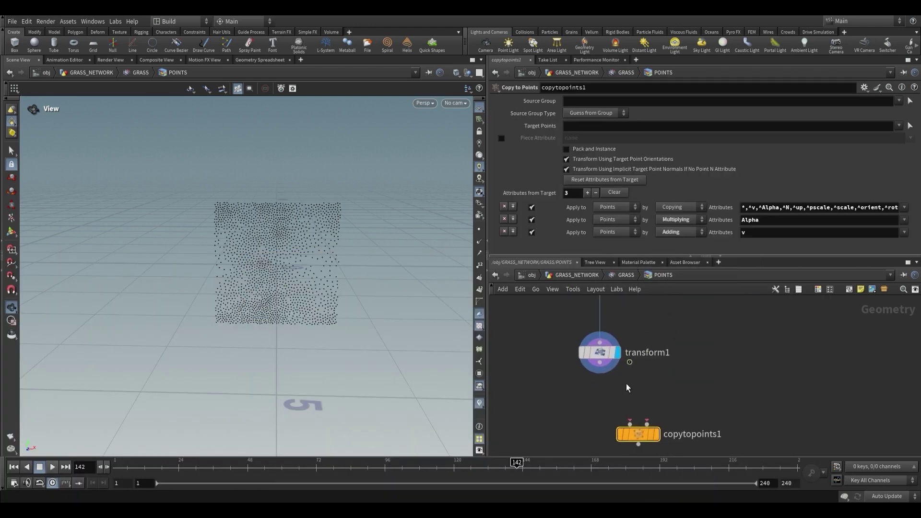
drag(314, 238, 296, 240)
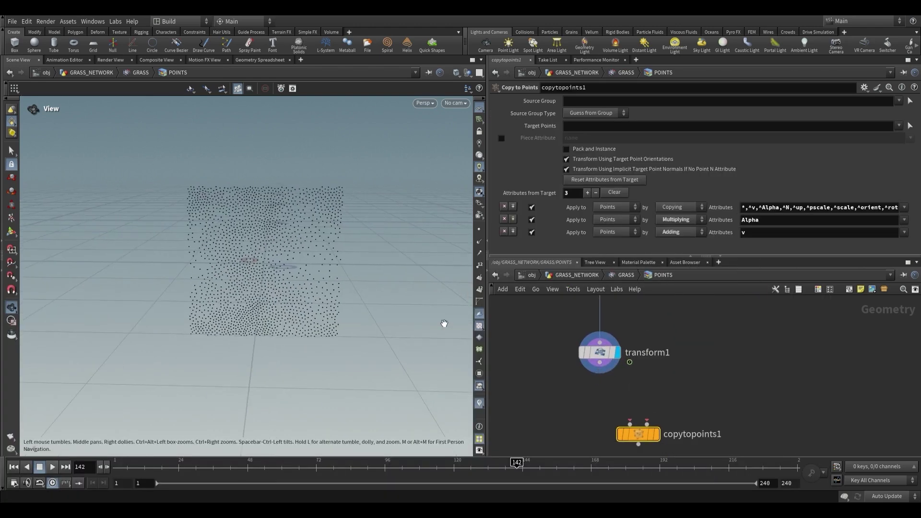
click(599, 363)
click(630, 421)
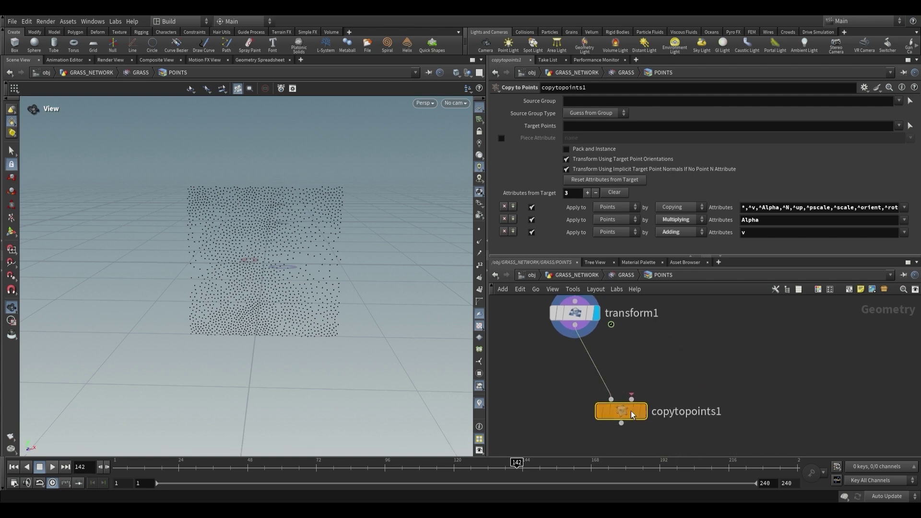
Add a Grid node beside transform1, set its Orientation to XY Plane, and frame it in the viewport.
key(Tab)
click(728, 350)
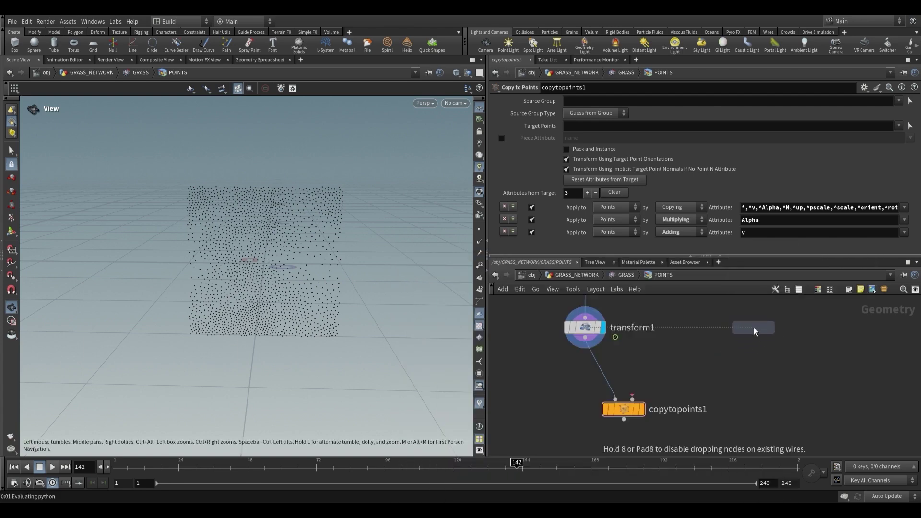
click(753, 328)
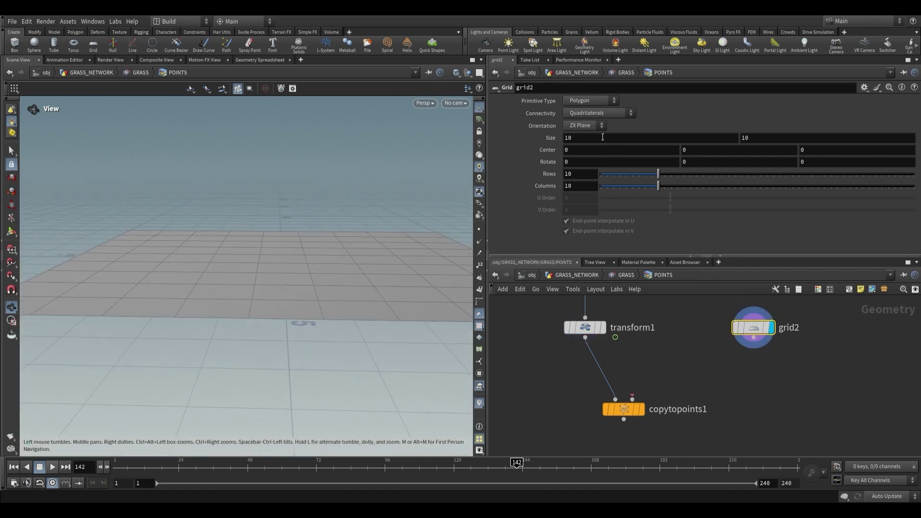
click(585, 125)
click(605, 135)
key(h)
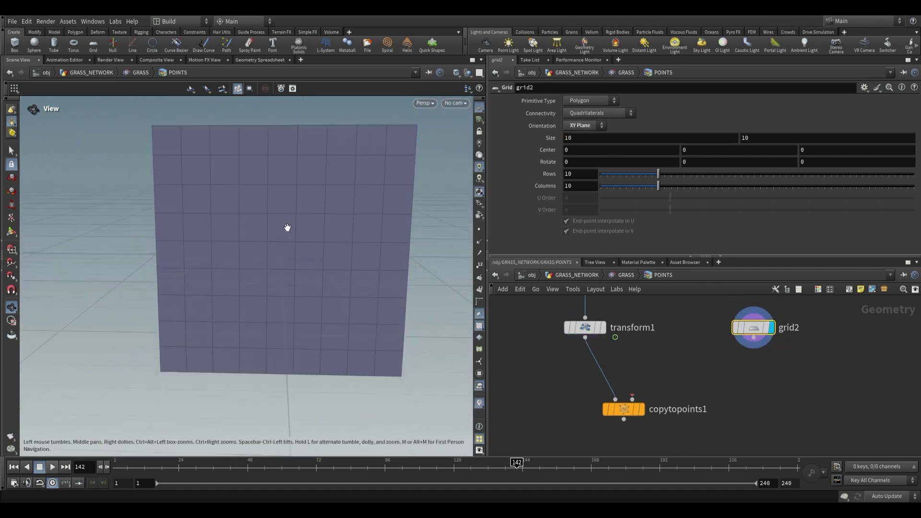
Set the new grid to 3 rows and 3 columns with a size of 4 by 4.
double_click(575, 174)
text(3)
click(580, 186)
key(BackSpace)
key(BackSpace)
text(3)
key(Return)
double_click(596, 139)
text(4)
key(Tab)
text(4)
key(Return)
drag(366, 238, 258, 224)
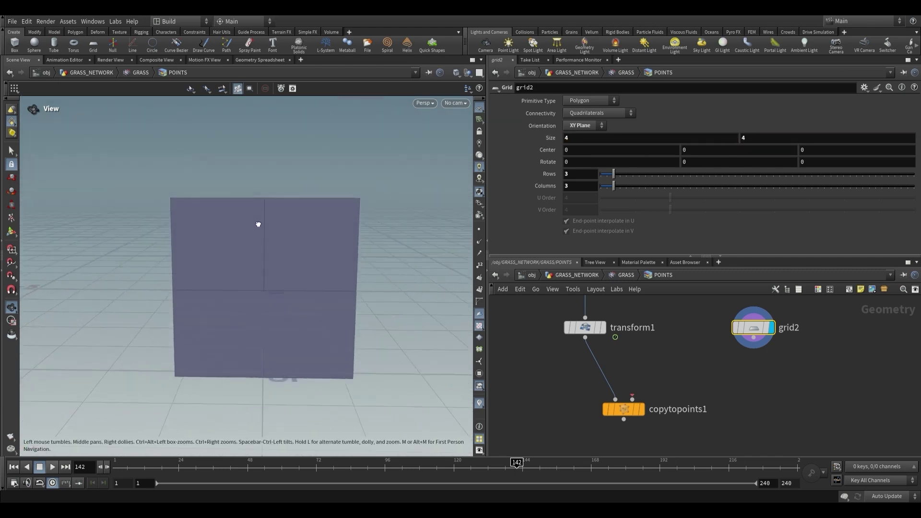
Connect grid2 to the second input of copytopoints1 and display the Copy to Points node.
scroll(428, 257, up, 2)
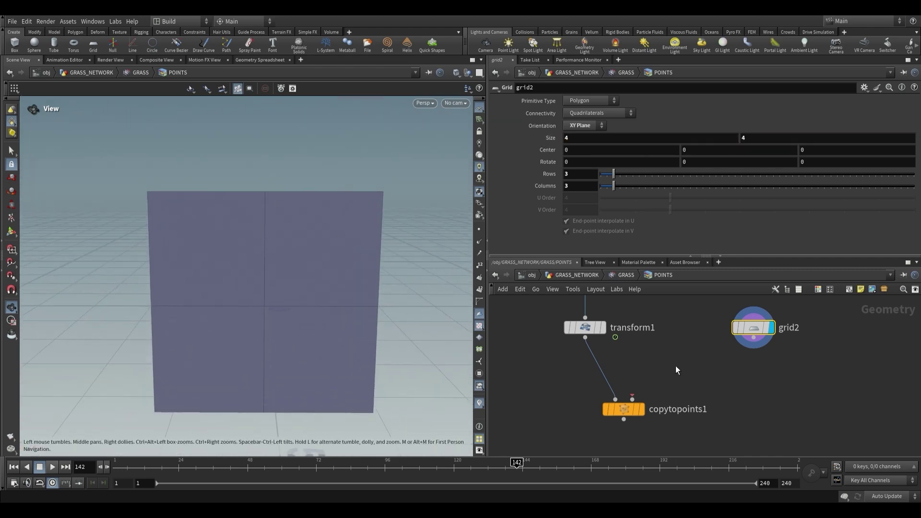
middle_drag(675, 365, 649, 371)
click(618, 416)
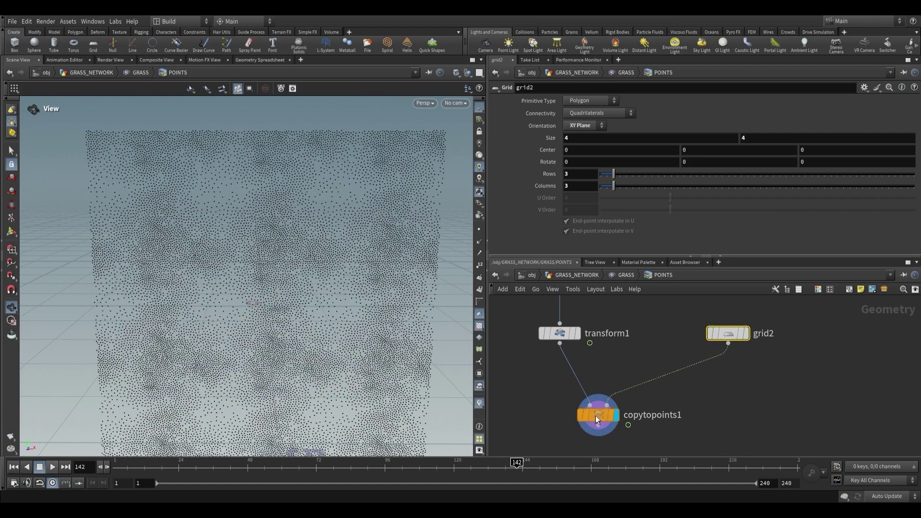
click(595, 415)
drag(301, 294, 273, 269)
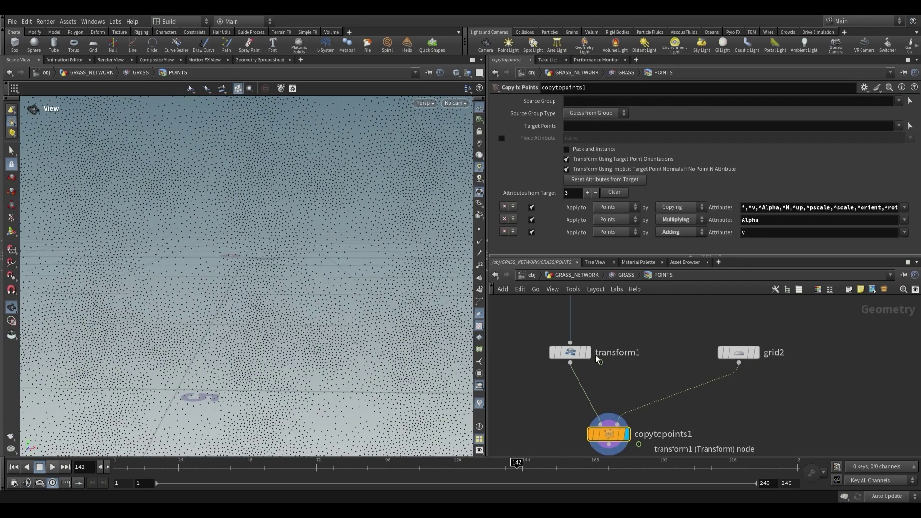
Try generating the scatter1 points By Density, and restore the Generate mode to In Texture Space.
click(593, 356)
scroll(637, 388, down, 2)
scroll(655, 408, down, 2)
scroll(255, 251, up, 4)
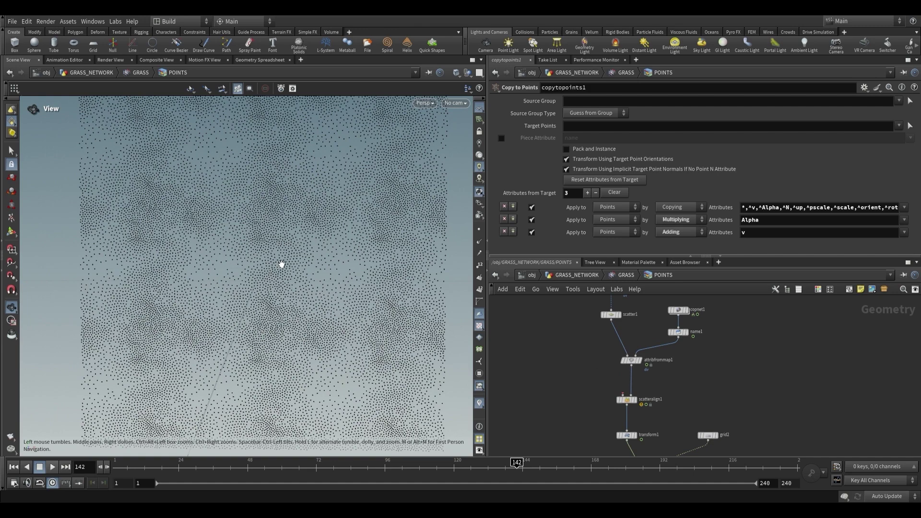
scroll(624, 346, up, 3)
click(609, 360)
click(583, 127)
click(580, 137)
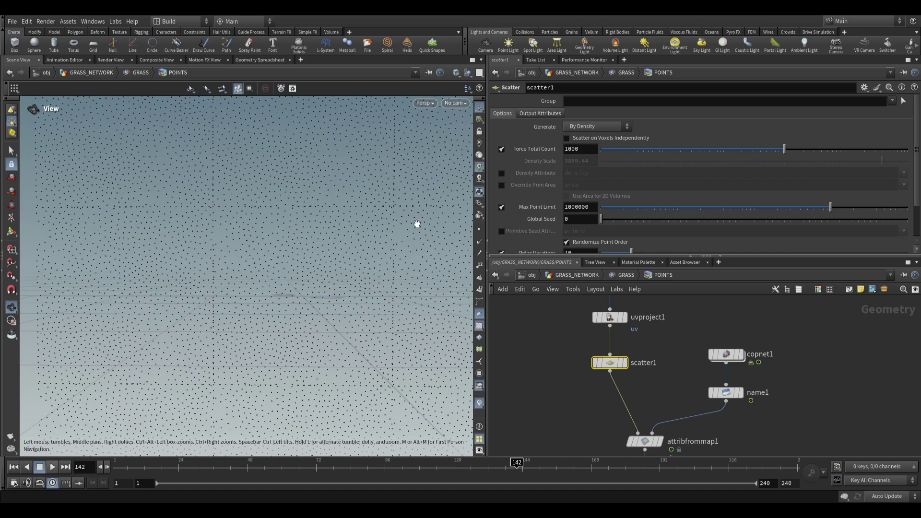
click(595, 127)
click(589, 146)
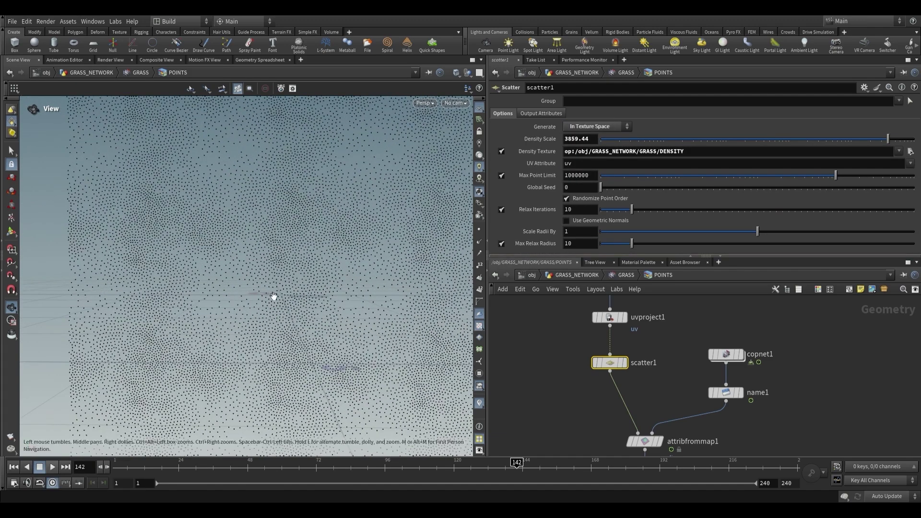
scroll(337, 271, up, 2)
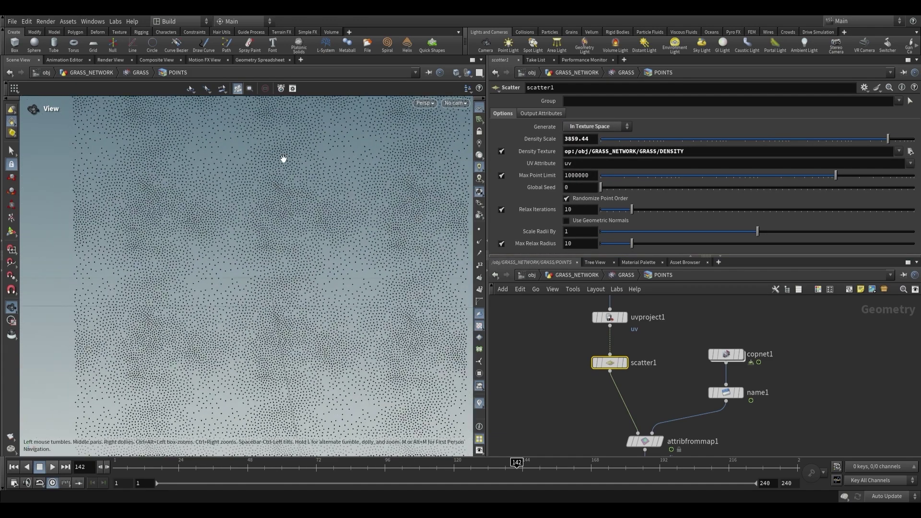
Check the stamped result in the GRASS network, then return inside POINTS and examine how the copied points line up across the tiles.
key(u)
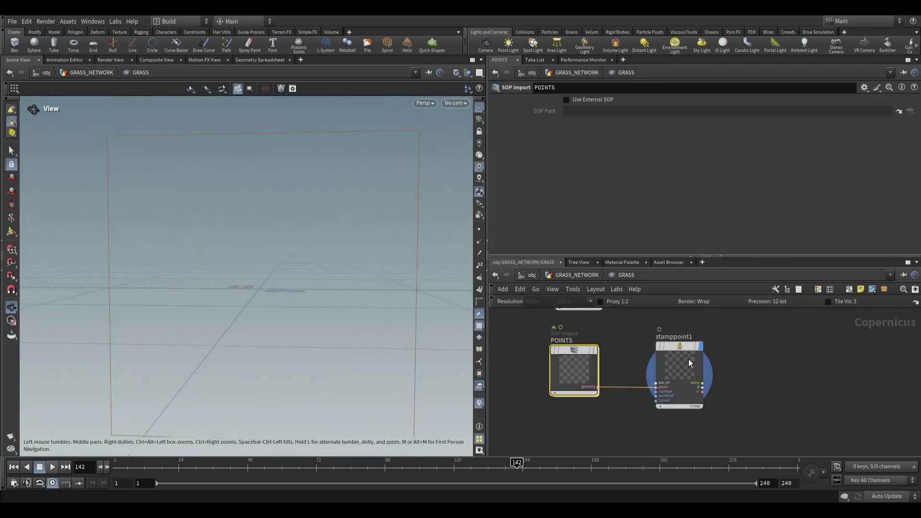
scroll(643, 355, up, 3)
middle_drag(249, 265, 322, 193)
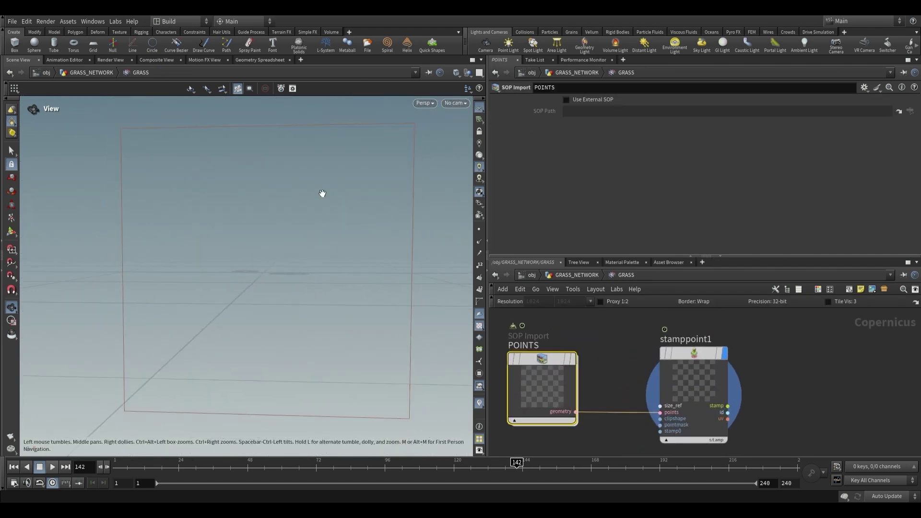
key(i)
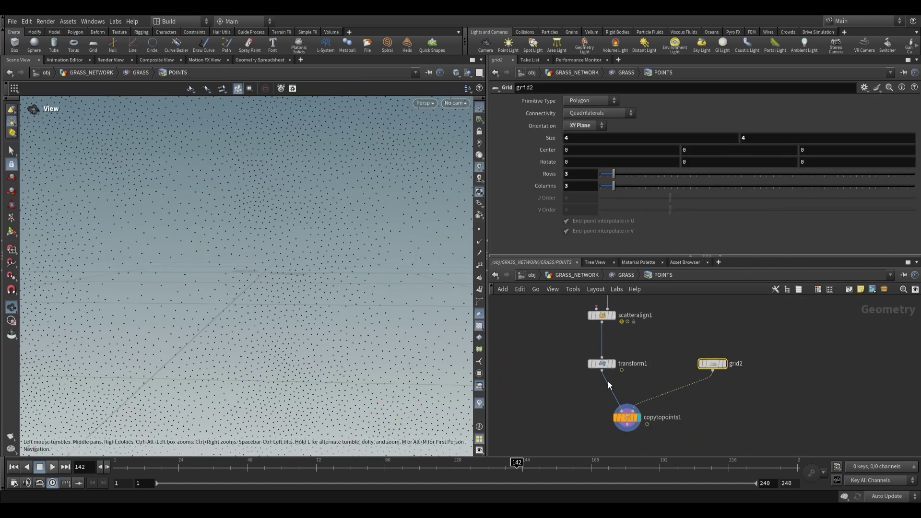
scroll(356, 296, down, 10)
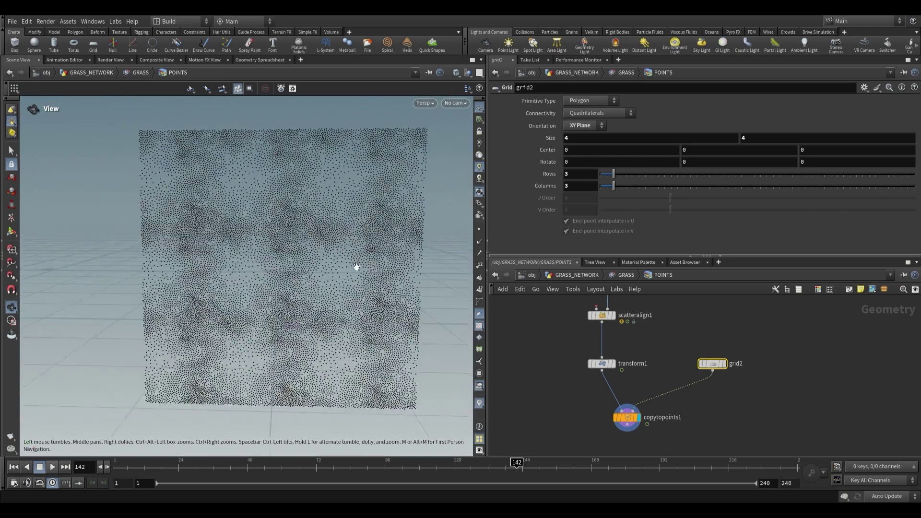
drag(317, 261, 340, 247)
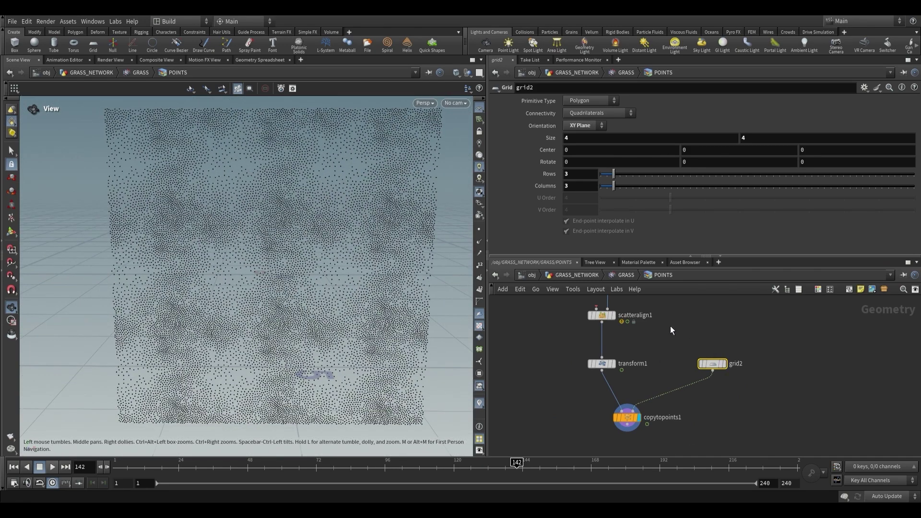
drag(321, 269, 361, 257)
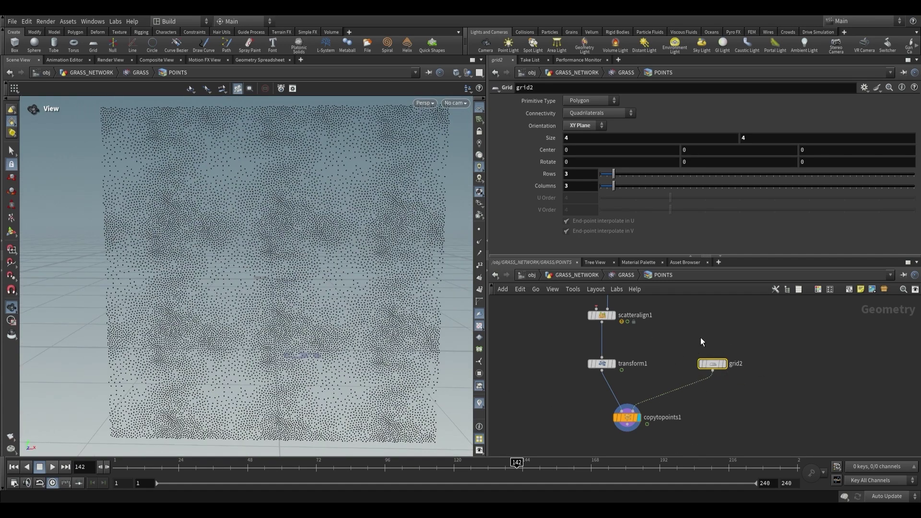
Set the second Rotate value of grid2 to 180 and return to the GRASS network.
click(680, 162)
text(180)
key(Return)
middle_drag(663, 364, 661, 335)
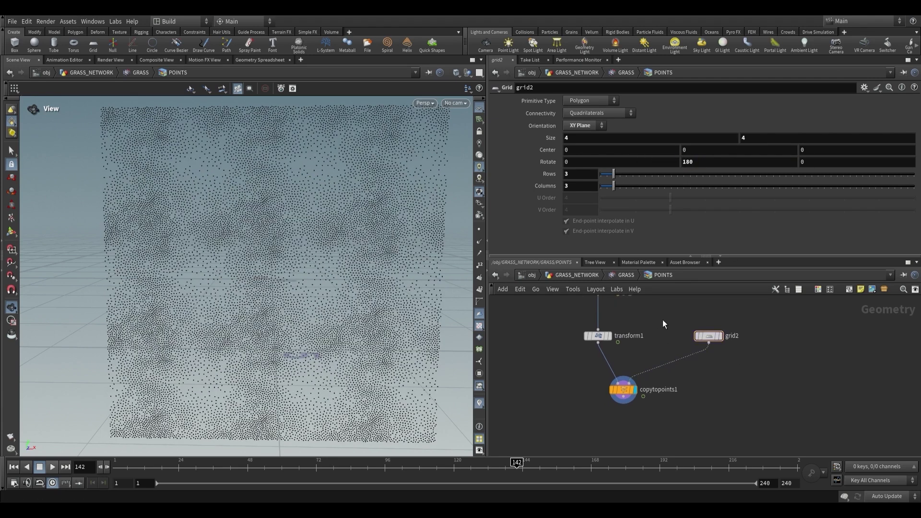
click(626, 275)
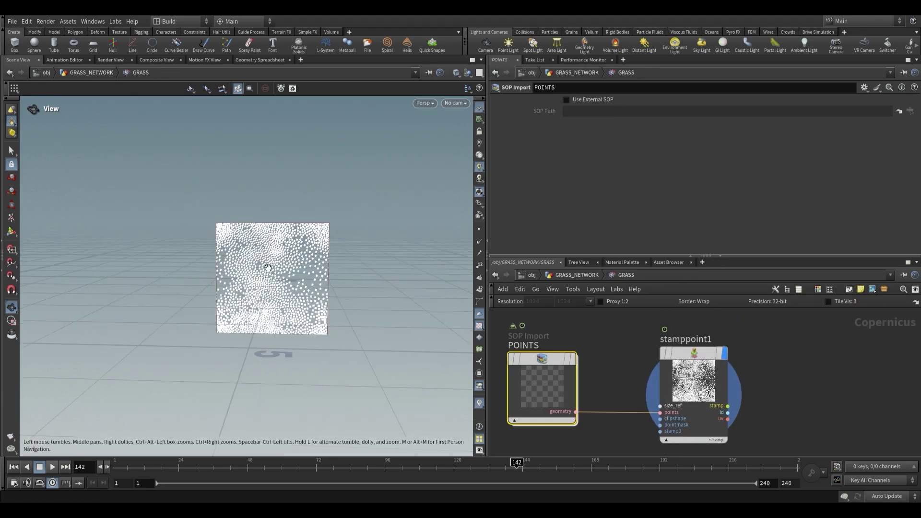
scroll(773, 378, down, 2)
Add a Transform 2D node after Stamp Points and lower its Uniform Scale to inspect the tiling of the stamps.
key(Tab)
text(tran)
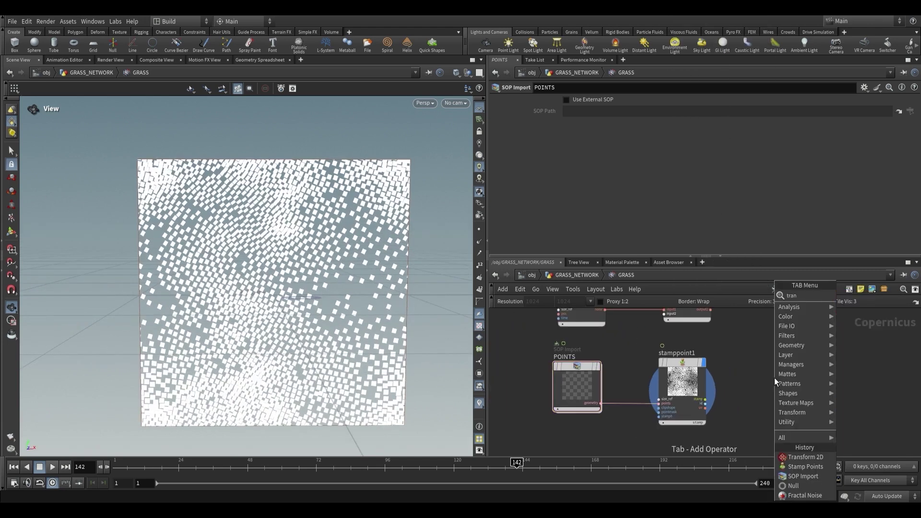
key(Return)
click(767, 376)
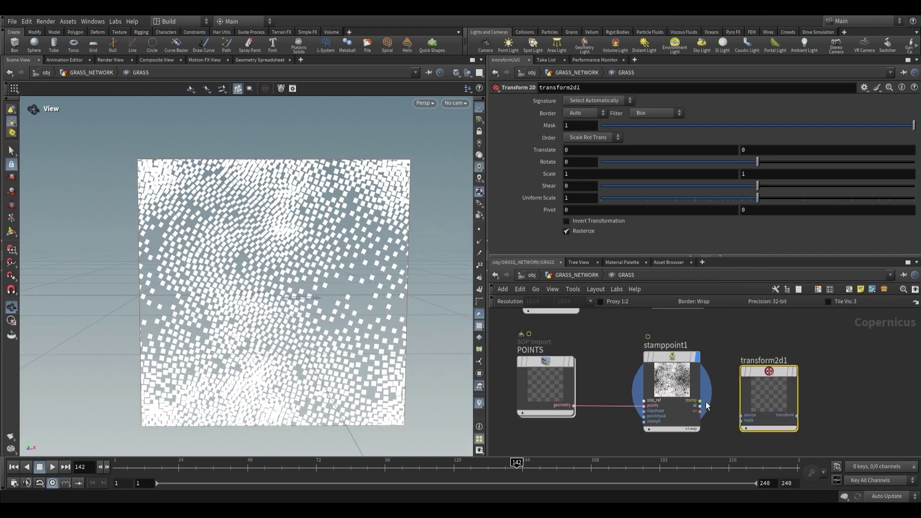
drag(755, 198, 676, 198)
scroll(234, 249, up, 5)
drag(235, 249, 309, 249)
scroll(309, 250, up, 3)
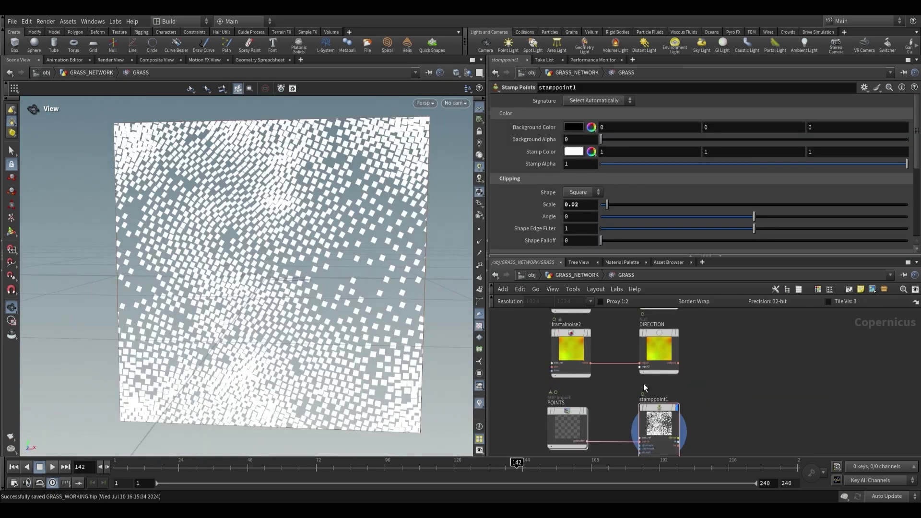
Reduce the Element Size of fractalnoise1, the noise feeding DENSITY.
middle_drag(600, 287, 616, 373)
click(597, 357)
drag(538, 396, 704, 338)
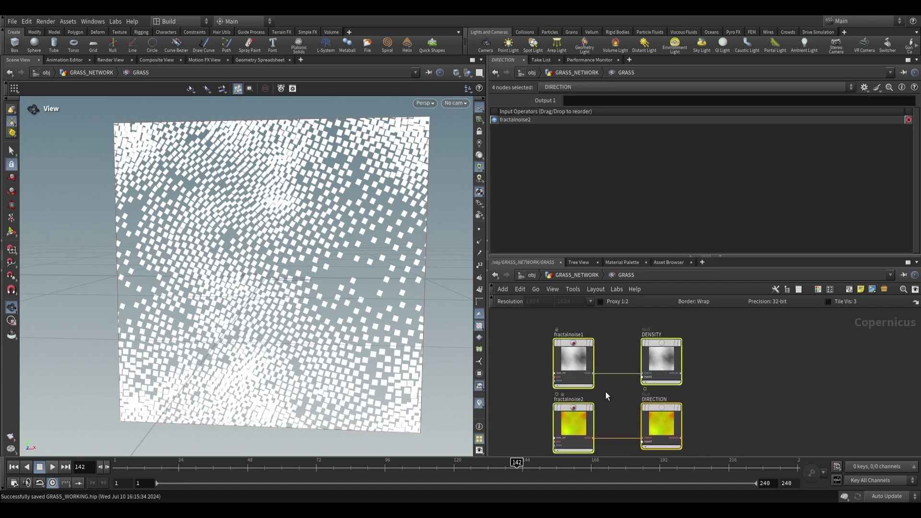
click(731, 390)
middle_drag(732, 390, 729, 349)
middle_drag(560, 283, 575, 385)
click(573, 334)
middle_drag(551, 307, 551, 337)
scroll(621, 190, up, 1)
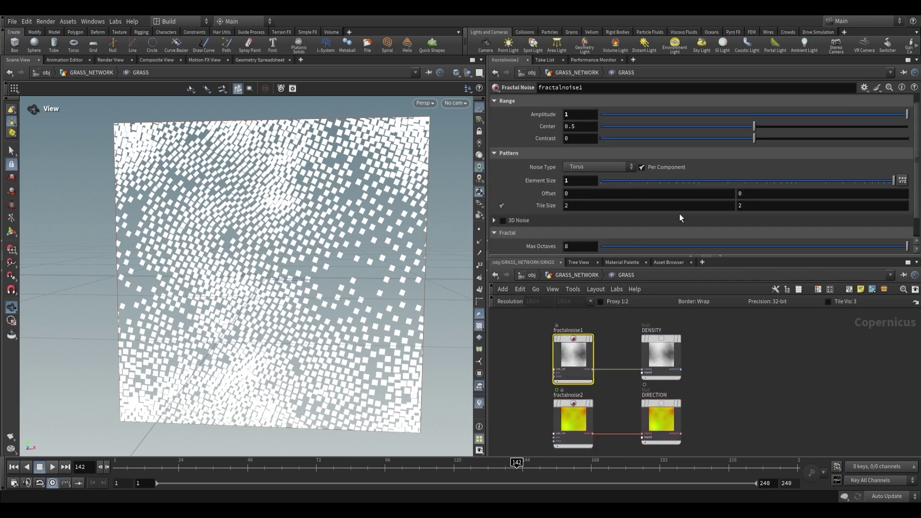
drag(869, 181, 846, 182)
Set the Element Size of fractalnoise2 to about 0.238 and its Center to 0.255.
click(576, 419)
scroll(579, 419, up, 1)
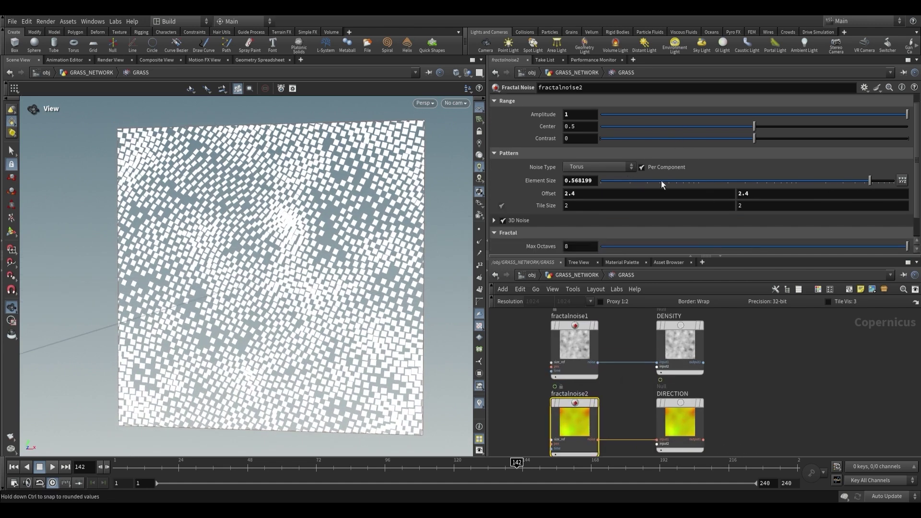
drag(662, 181, 808, 183)
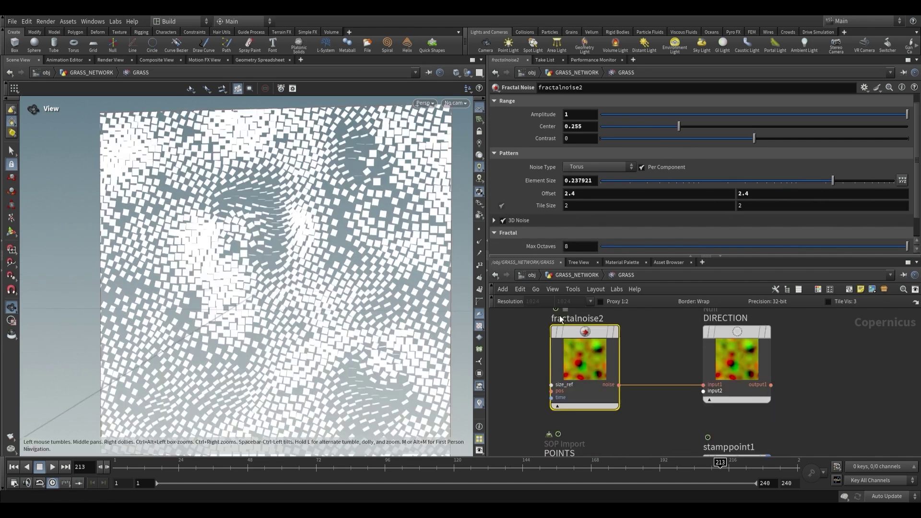
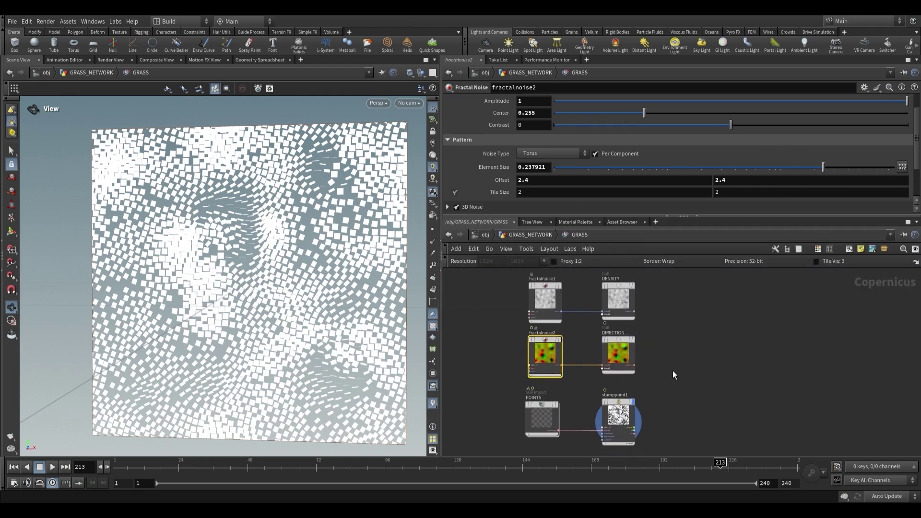
Save the scene and bring the empty network area below POINTS and Stamp Points into view.
key(ctrl+s)
middle_drag(651, 393, 695, 324)
scroll(599, 381, up, 2)
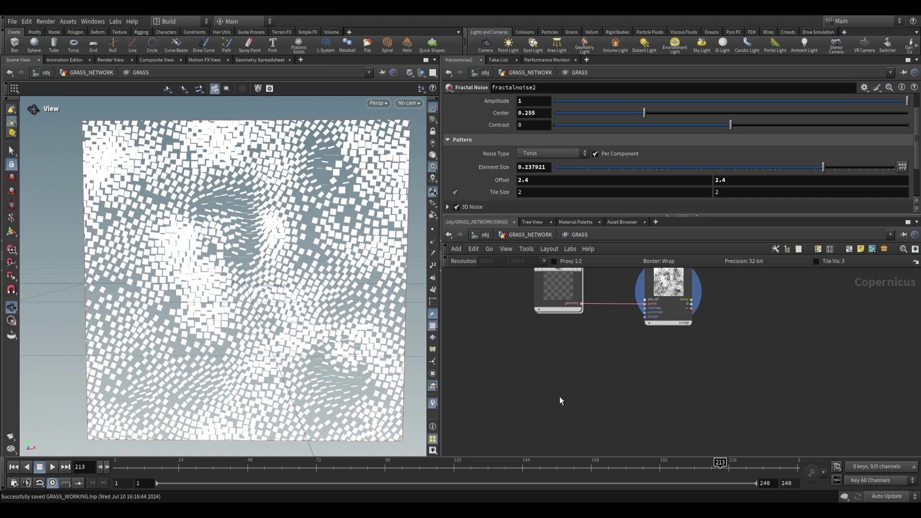
Add an SDF Shape node in the empty area below POINTS and look over its circle in the viewport.
key(Tab)
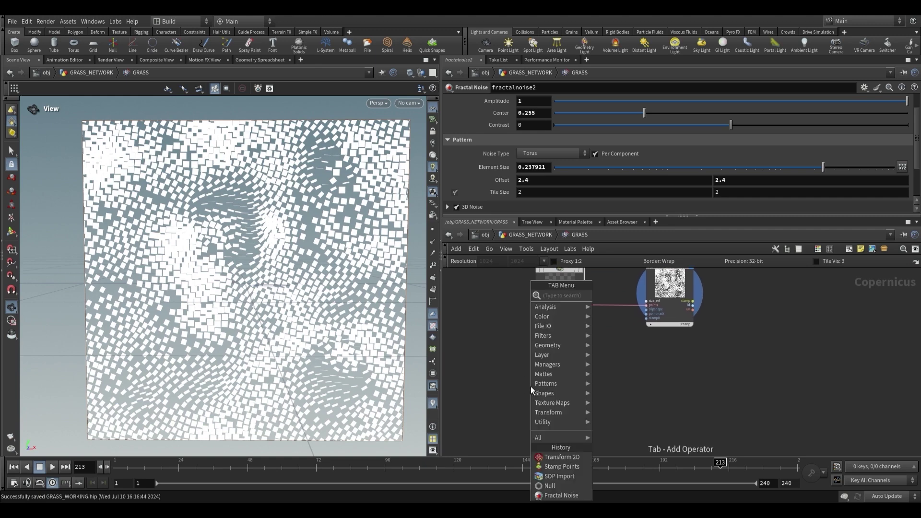
text(sdf)
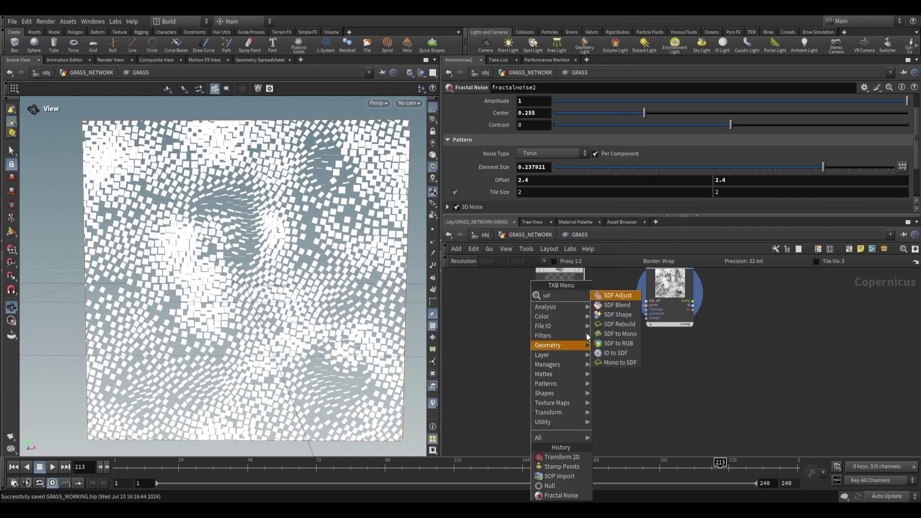
click(618, 315)
click(576, 379)
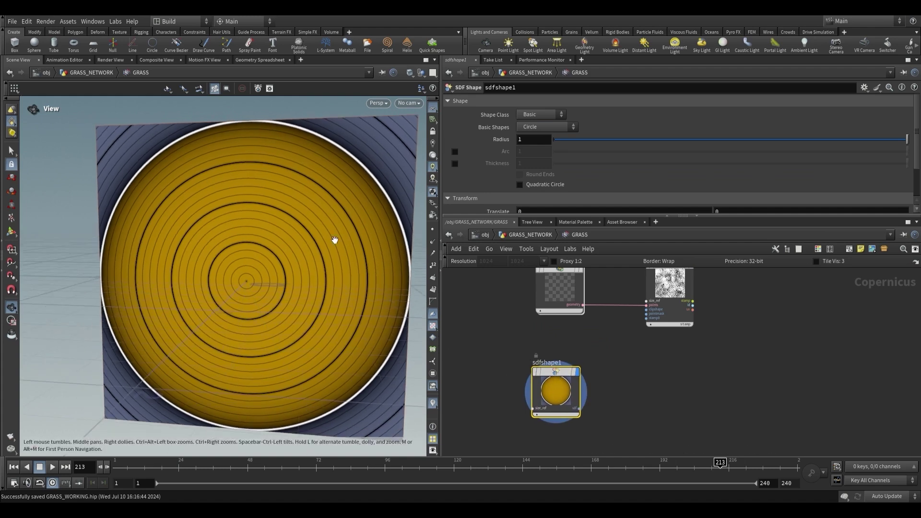
scroll(267, 250, up, 3)
scroll(269, 269, down, 3)
scroll(254, 272, up, 4)
scroll(254, 272, down, 3)
scroll(358, 181, up, 2)
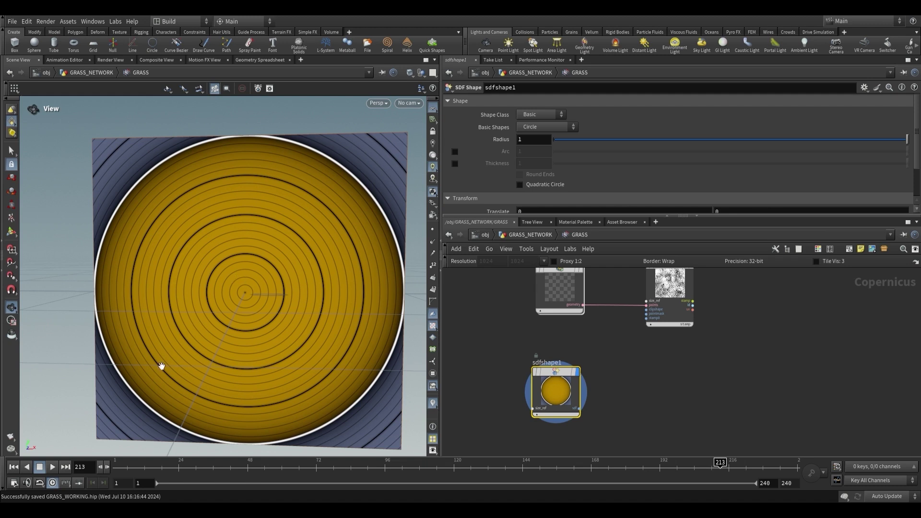
Wire the sdf output of sdfshape1 into a new SDF to RGB node.
middle_drag(594, 377, 549, 366)
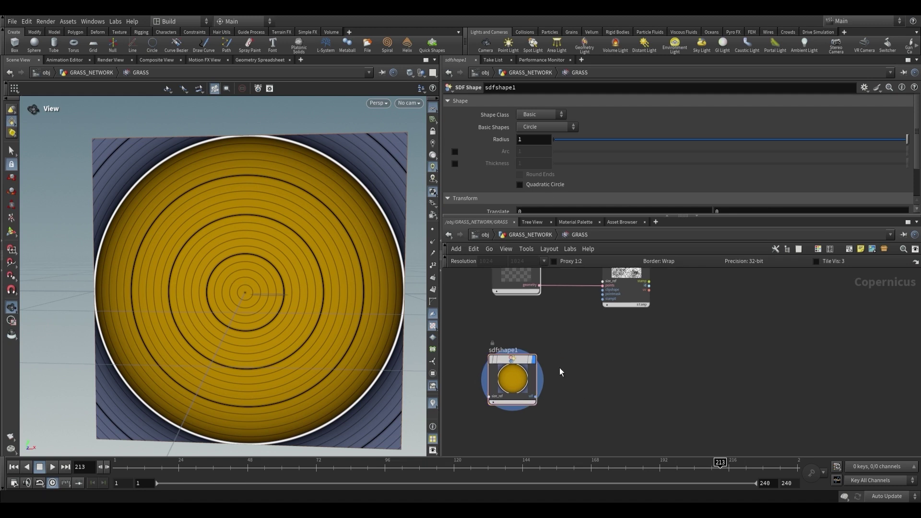
scroll(551, 393, up, 1)
click(533, 396)
key(Tab)
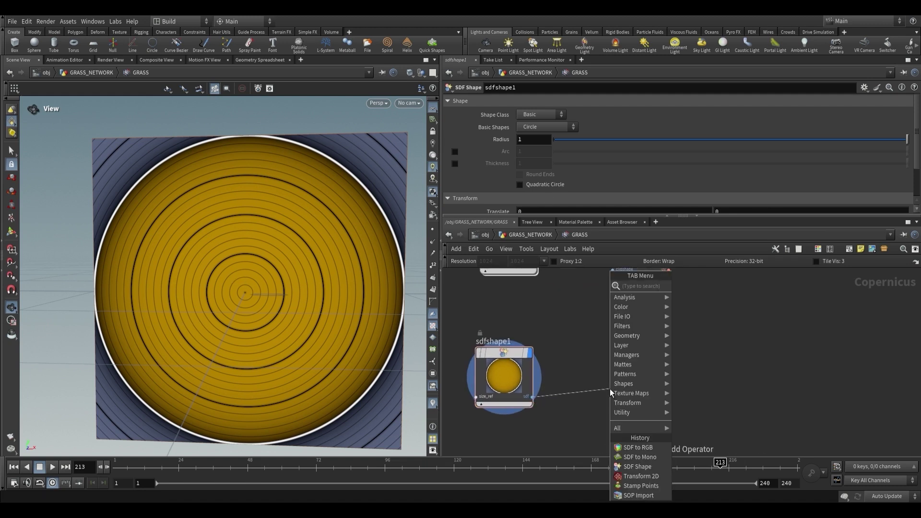
text(sdf to)
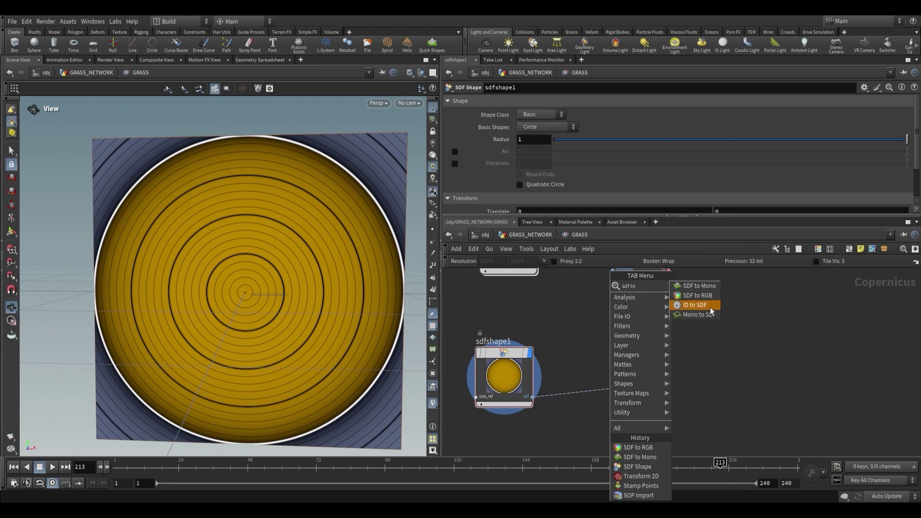
click(696, 296)
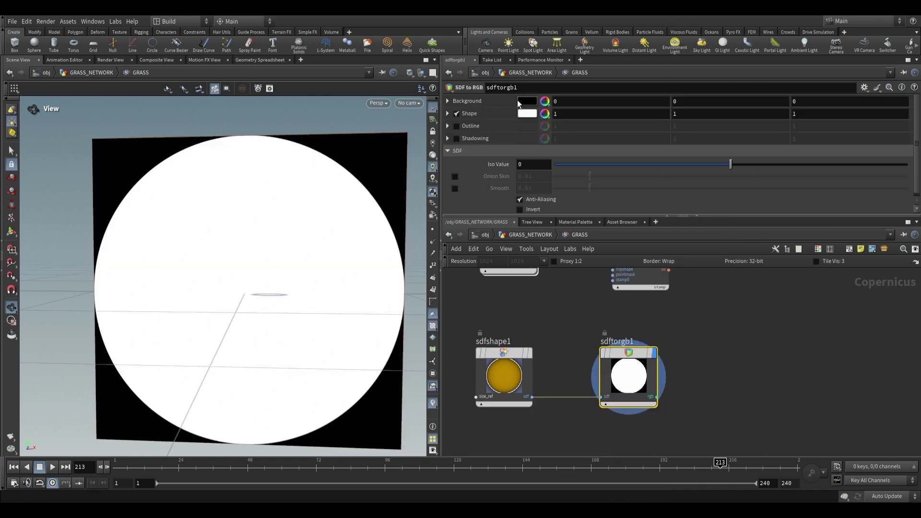
Try the Invert and Onion Skin options on sdftorgb1, with Iso Value -0.204 and Shadowing enabled at a Shadow Falloff of 0.367.
scroll(507, 168, down, 1)
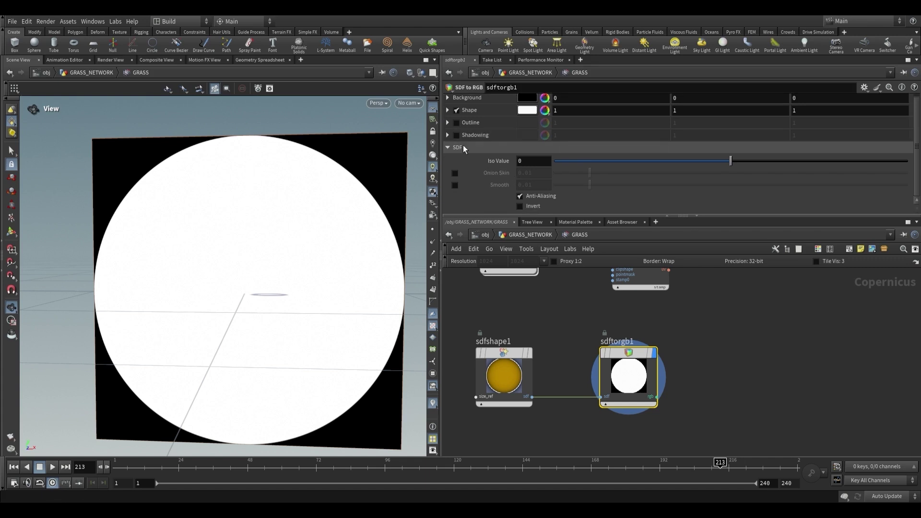
click(521, 206)
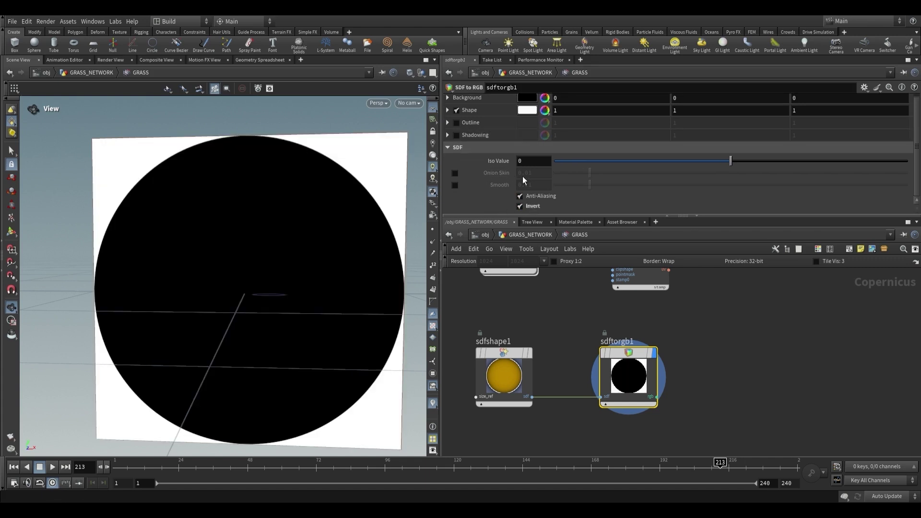
click(456, 135)
click(447, 135)
drag(582, 160, 707, 164)
scroll(683, 157, down, 2)
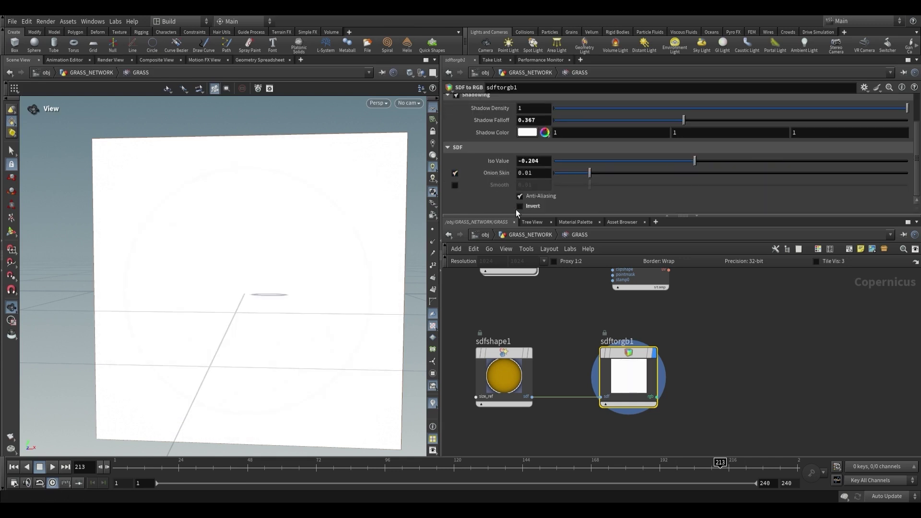
click(519, 206)
scroll(485, 166, up, 2)
Lower the Shadow Falloff of sdftorgb1 to 0.023 and inspect the resulting ring.
drag(320, 205, 195, 314)
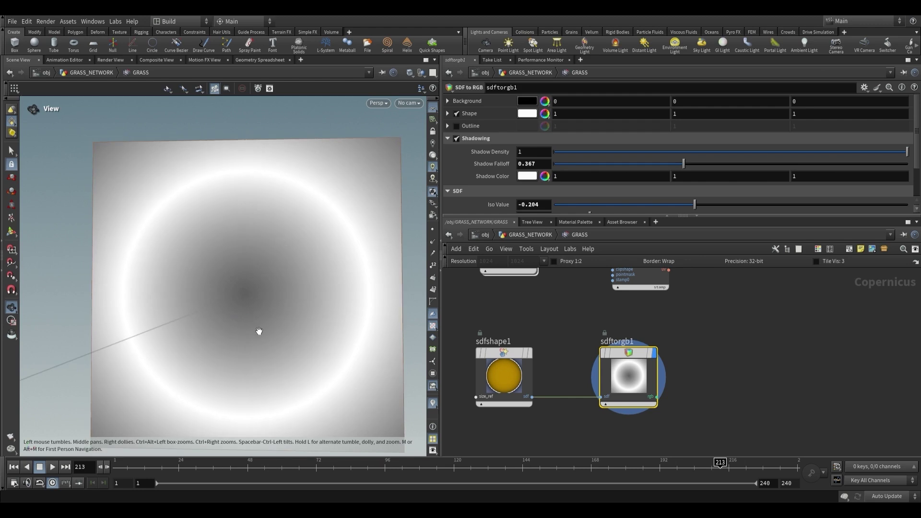
scroll(494, 199, down, 3)
scroll(602, 183, up, 2)
drag(683, 163, 561, 164)
drag(288, 255, 267, 219)
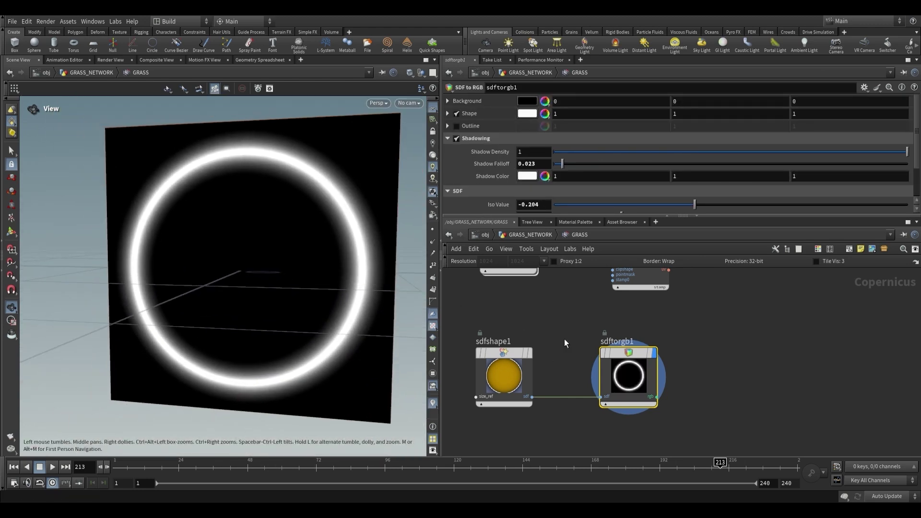
Delete the sdftorgb1 node.
drag(491, 367, 495, 368)
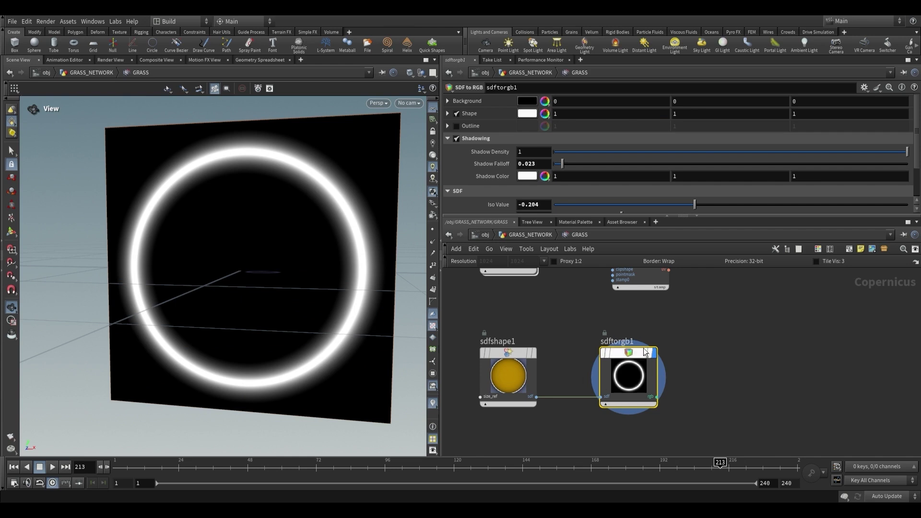
drag(582, 430, 687, 345)
key(Delete)
Change sdfshape1 to the Compound shape class, choose the Vesica shape and set its Roundness to 0.232.
click(541, 114)
click(532, 128)
drag(292, 211, 306, 205)
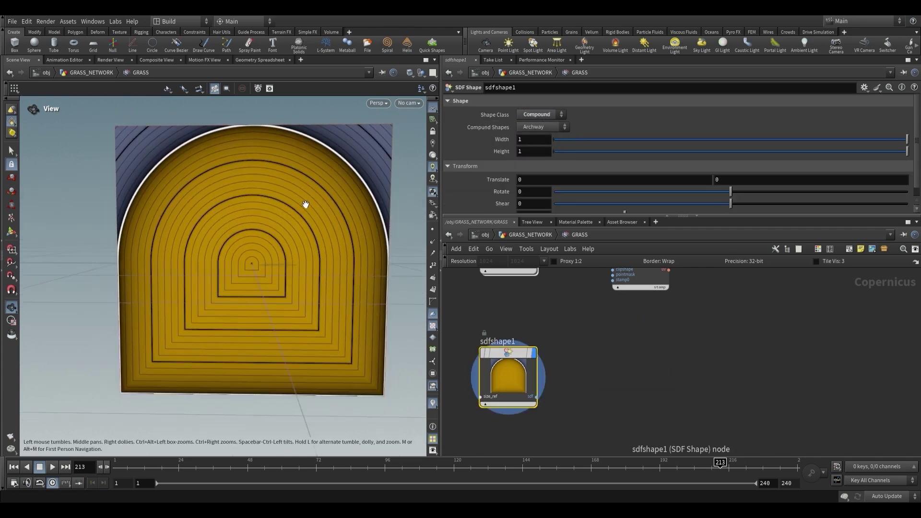
click(552, 128)
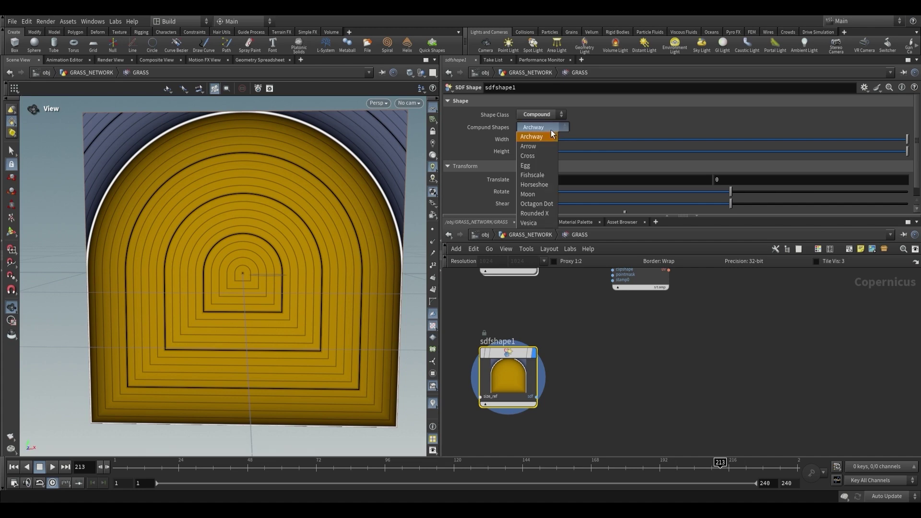
click(533, 223)
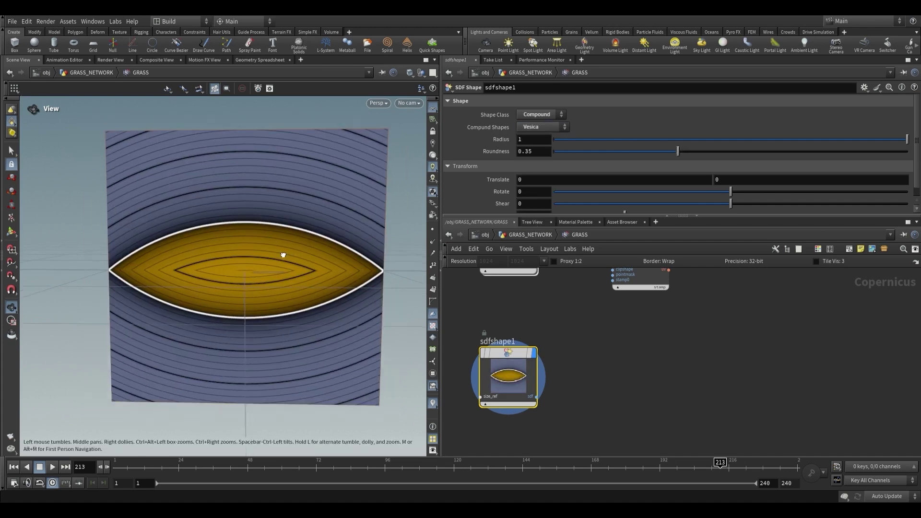
drag(682, 151, 636, 151)
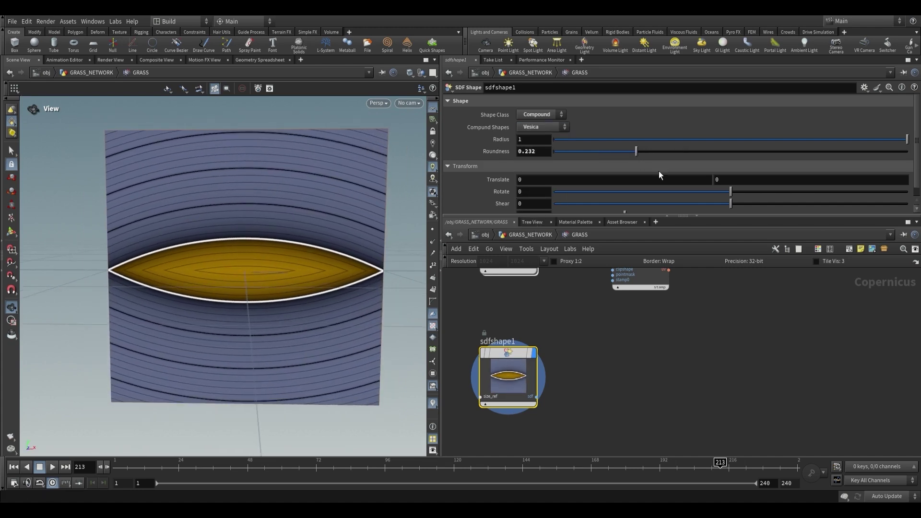
Rotate the vesica shape by 90 degrees and set its vertical Translate to -0.6.
scroll(666, 198, down, 1)
click(546, 183)
text(90)
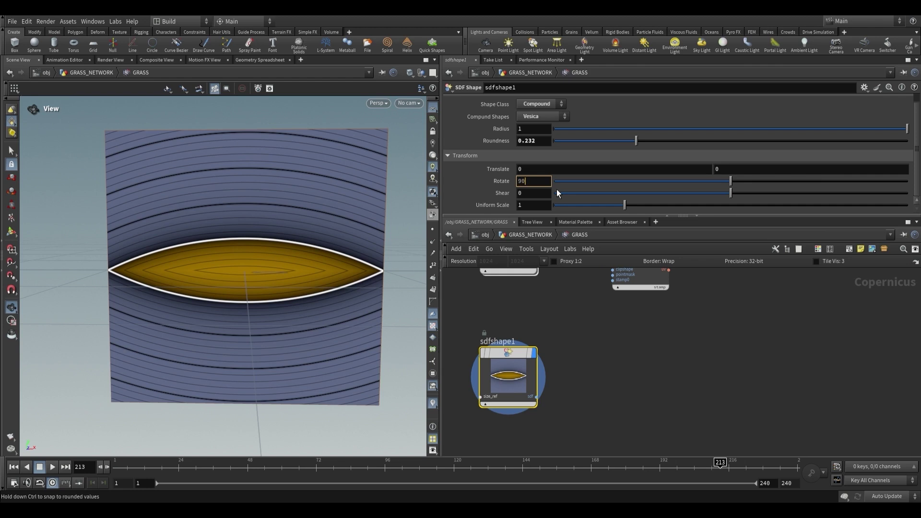
key(Return)
middle_drag(756, 169, 700, 169)
drag(269, 288, 240, 378)
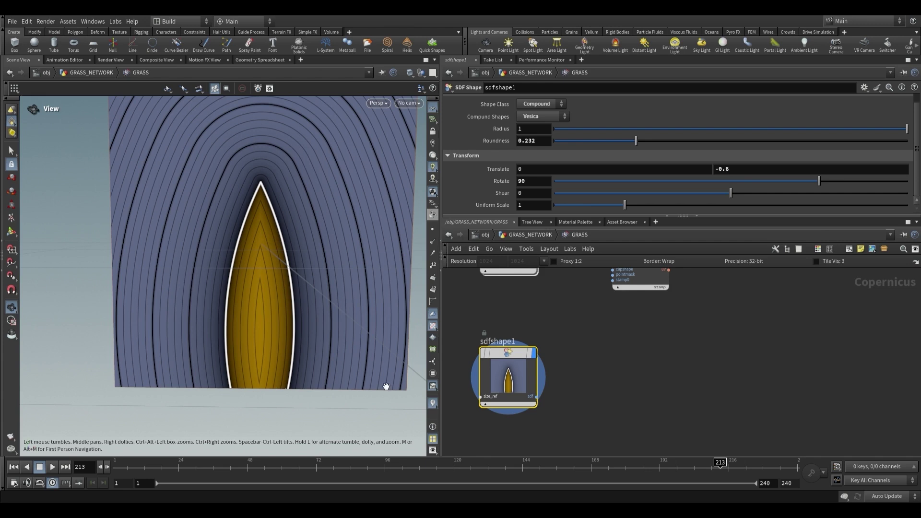
Add an SDF to Mono node after sdfshape1 and check the white blade silhouette.
key(Tab)
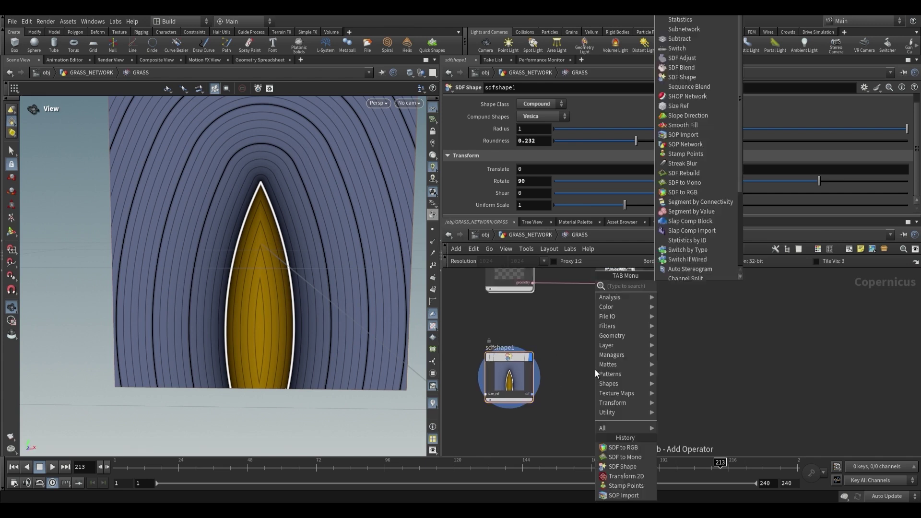
text(sdf)
key(Down)
key(Down)
key(Return)
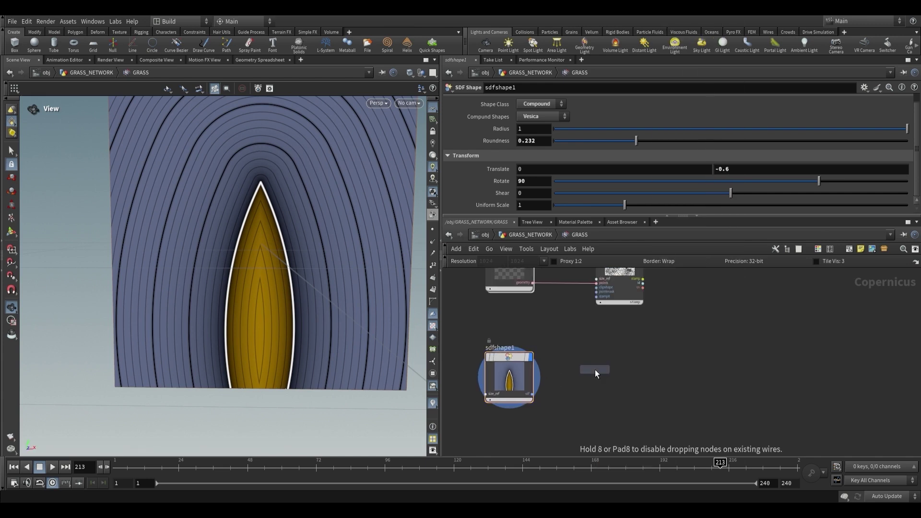
click(595, 369)
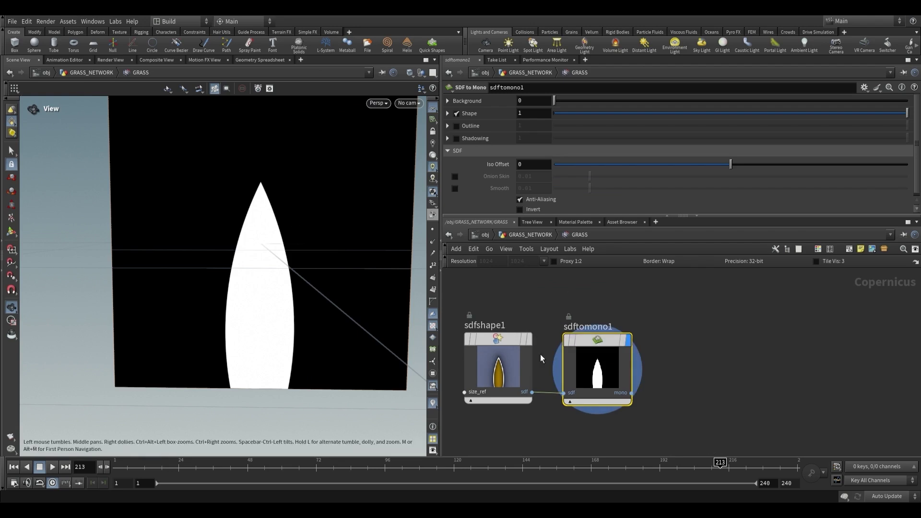
scroll(455, 329, down, 2)
drag(263, 294, 270, 280)
scroll(552, 389, up, 2)
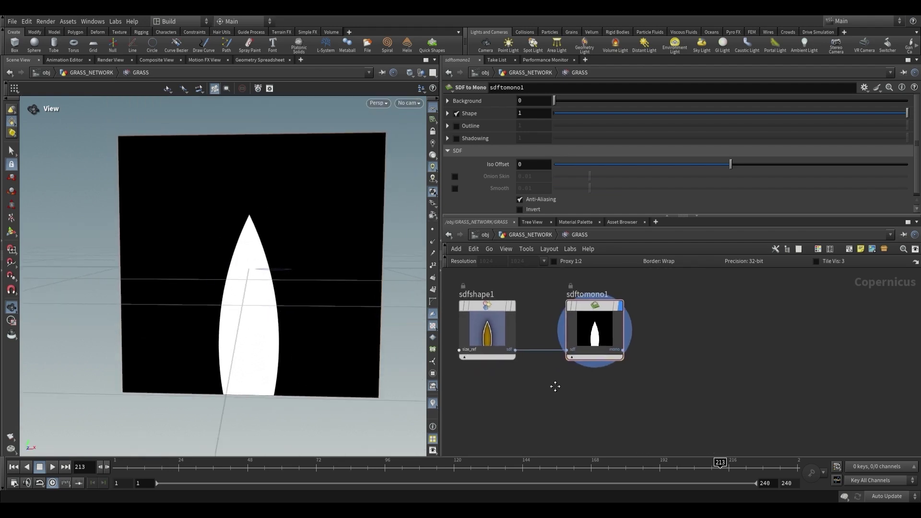
Add a Ramp node below sdfshape1 and sdftomono1.
key(Tab)
text(blur)
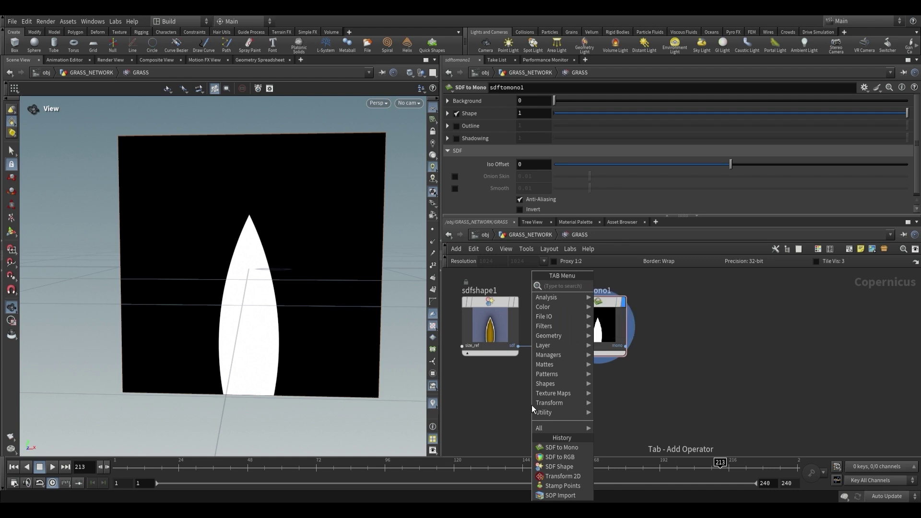
key(Return)
click(532, 404)
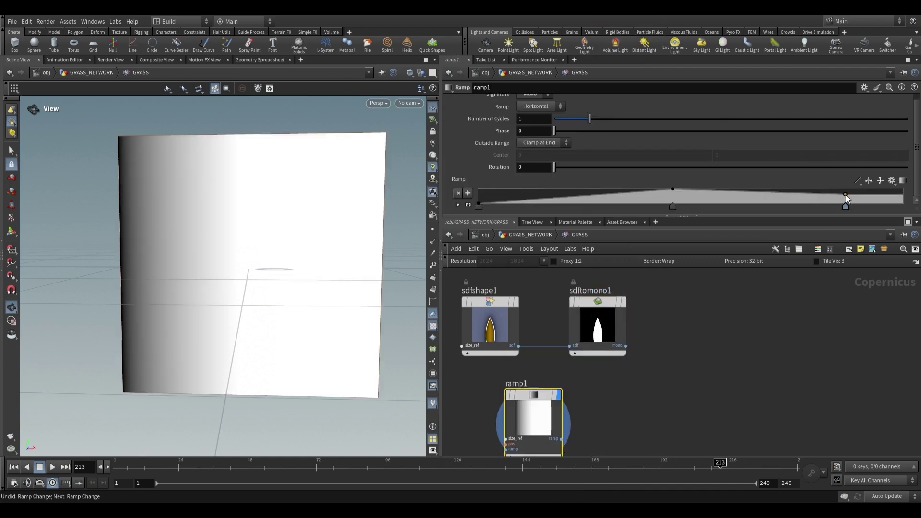
Shape ramp1 as a symmetric peak with a zero-value point at its far end and the middle point at position 0.5.
click(902, 204)
drag(672, 206, 694, 204)
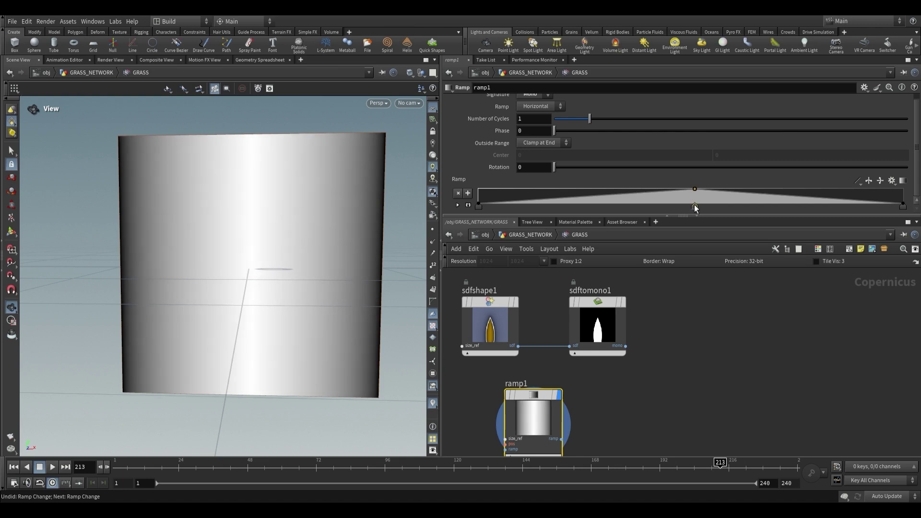
click(457, 205)
click(542, 181)
text(0.5)
key(Return)
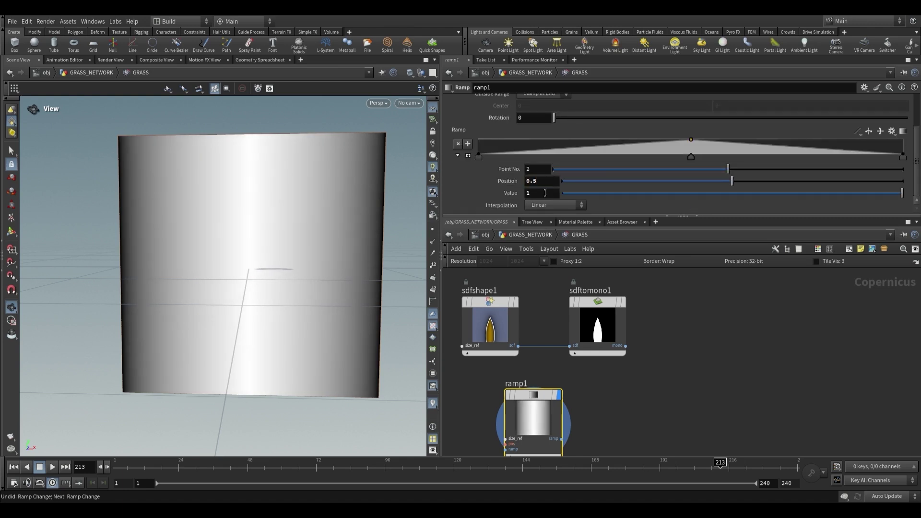
Invert the values of ramp1 and set its middle point's Value to 0.2.
click(880, 130)
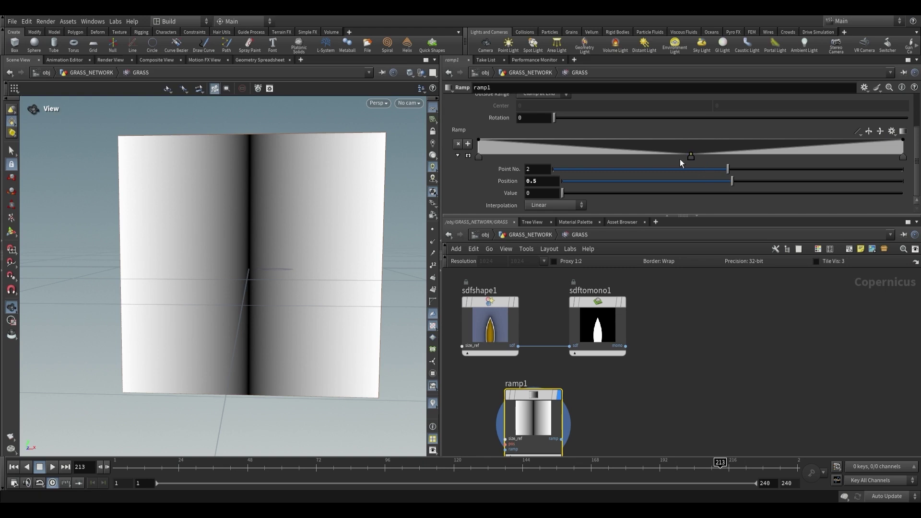
text(0.2)
key(Return)
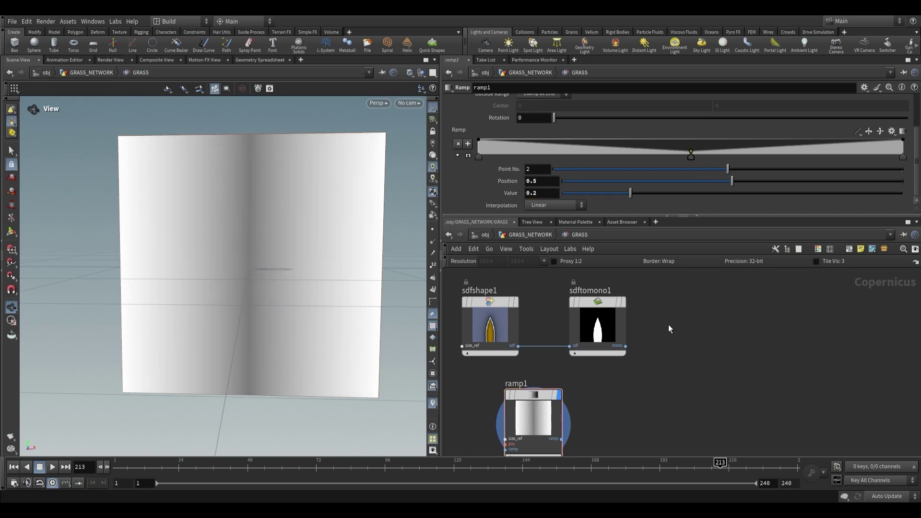
Add a Multiply node after sdftomono1 and wire ramp1 into its foreground input.
key(Tab)
text(multiply)
key(Return)
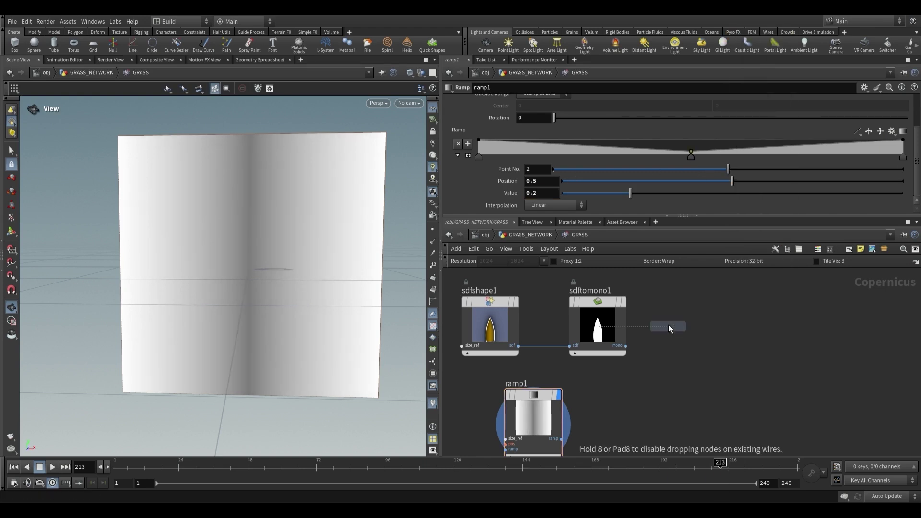
click(677, 320)
drag(561, 438, 663, 352)
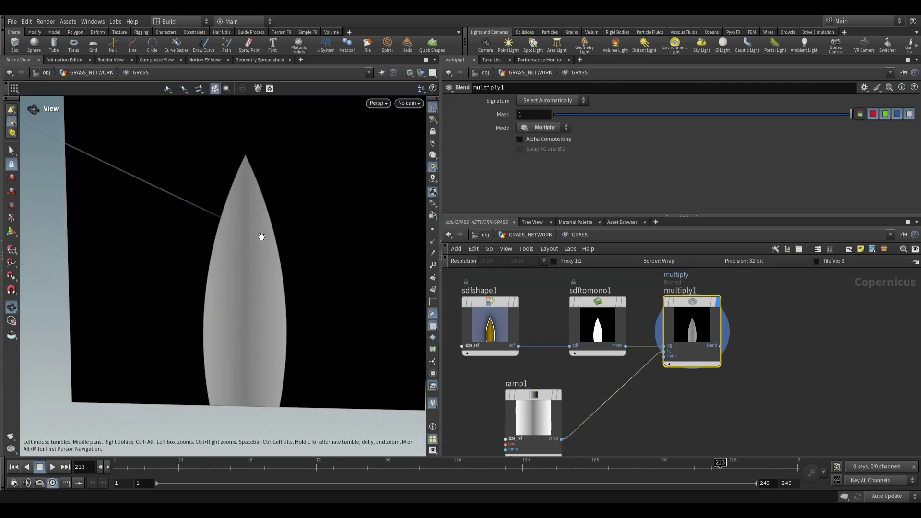
Narrow the dark band of ramp1 by moving its outer points inward to positions of about 0.332 and 0.595.
click(533, 420)
drag(478, 155, 619, 155)
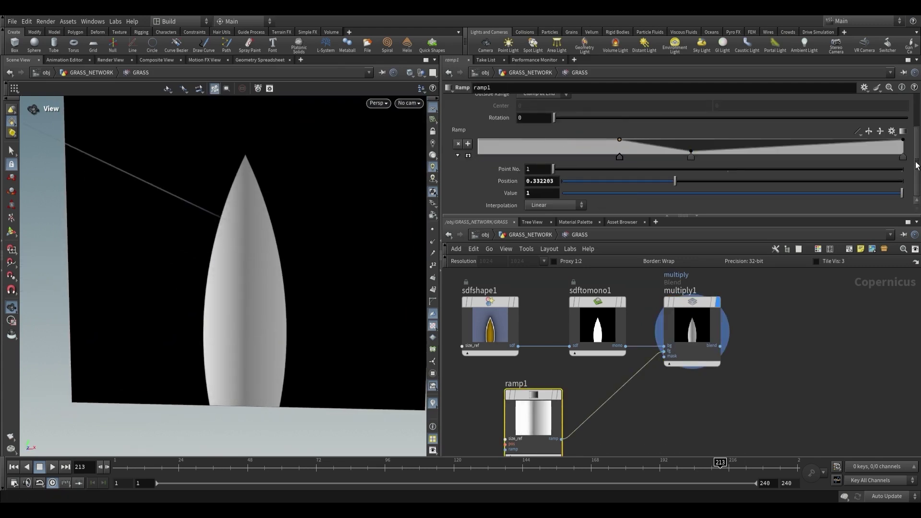
drag(902, 156, 730, 156)
drag(274, 288, 286, 289)
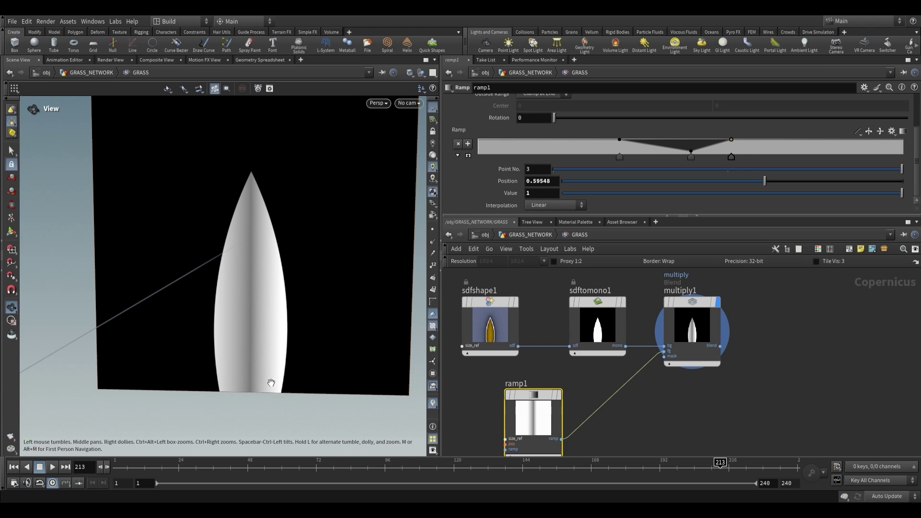
Add a second Ramp node near ramp1 and set its ramp direction to Vertical.
scroll(646, 382, down, 2)
key(Tab)
text(ramp)
key(Return)
click(527, 110)
click(539, 113)
click(535, 123)
drag(299, 238, 325, 222)
Add a second Multiply node after multiply1 and wire ramp2 into its foreground input.
middle_drag(726, 375, 669, 370)
key(Tab)
text(mult)
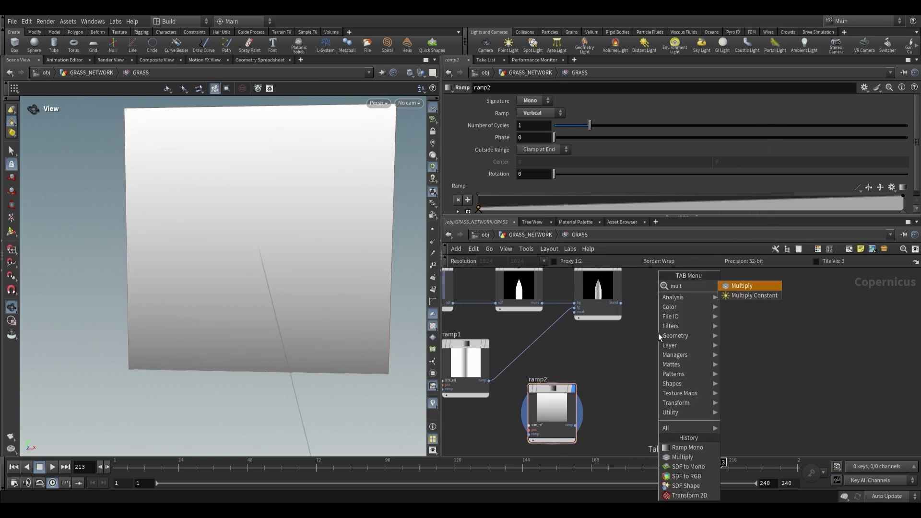
key(Return)
click(658, 333)
Add a Transform 2D node and wire multiply2's output into its source input.
middle_drag(748, 321, 695, 369)
key(Tab)
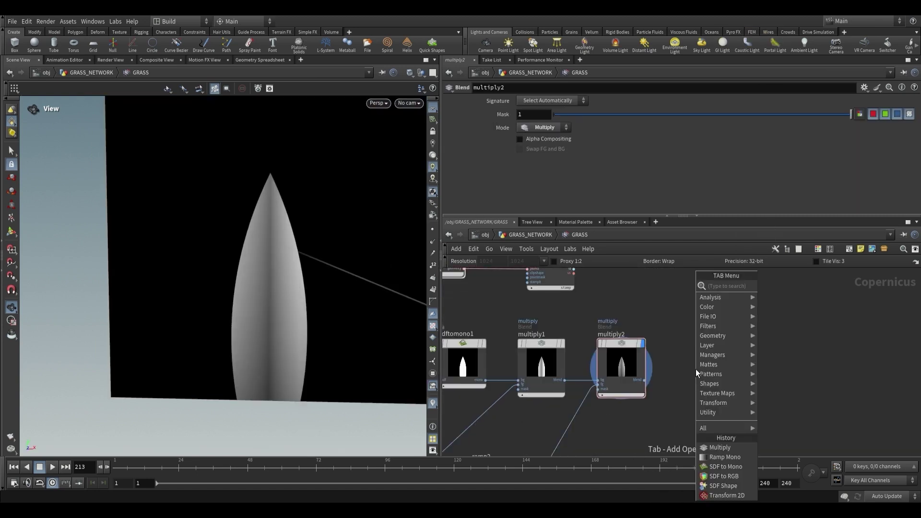
text(transform)
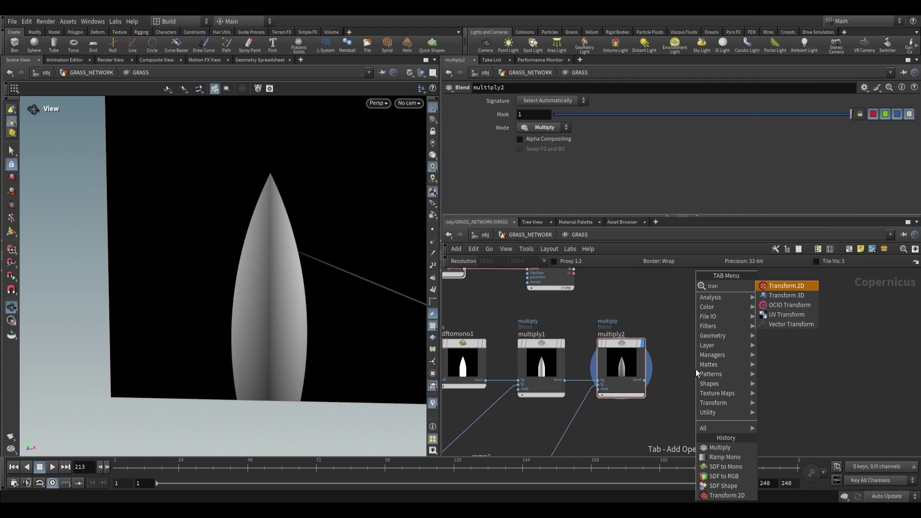
key(Return)
click(696, 369)
drag(644, 382, 705, 395)
Narrow the blade by setting transform2d1's X Scale to -0.2 and set its Border to Clamp.
middle_drag(662, 173, 604, 175)
click(545, 113)
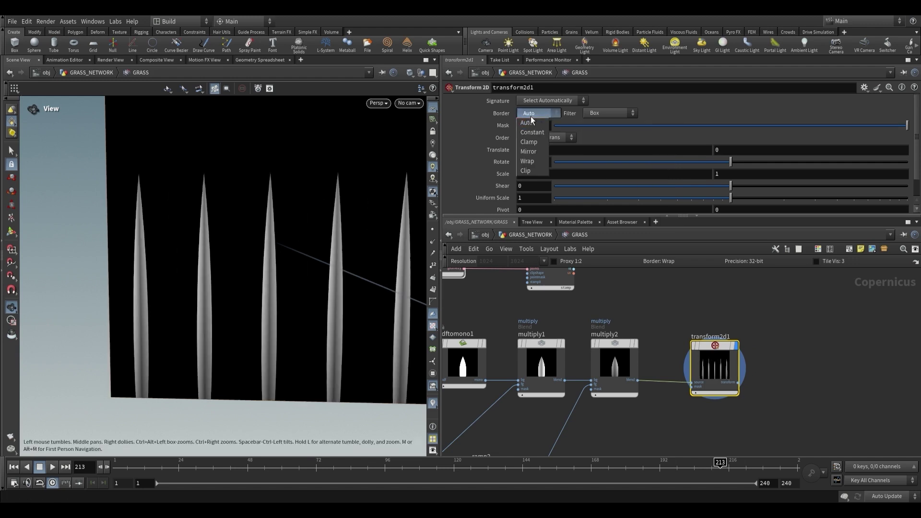
click(532, 141)
drag(288, 230, 276, 207)
Add a Distort node fed by transform2d1 and line it up beside that node.
scroll(711, 372, down, 3)
drag(710, 372, 730, 330)
click(730, 330)
scroll(729, 330, up, 3)
key(Tab)
text(distort)
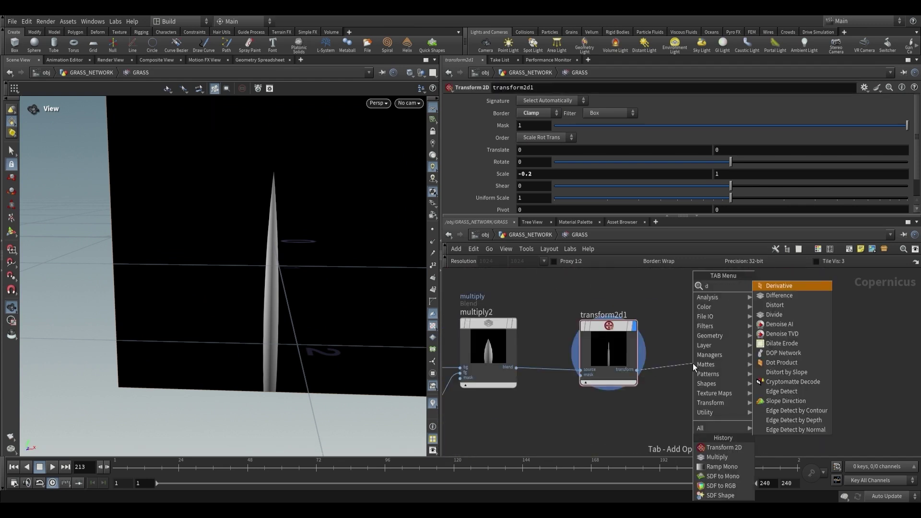
key(Return)
click(692, 363)
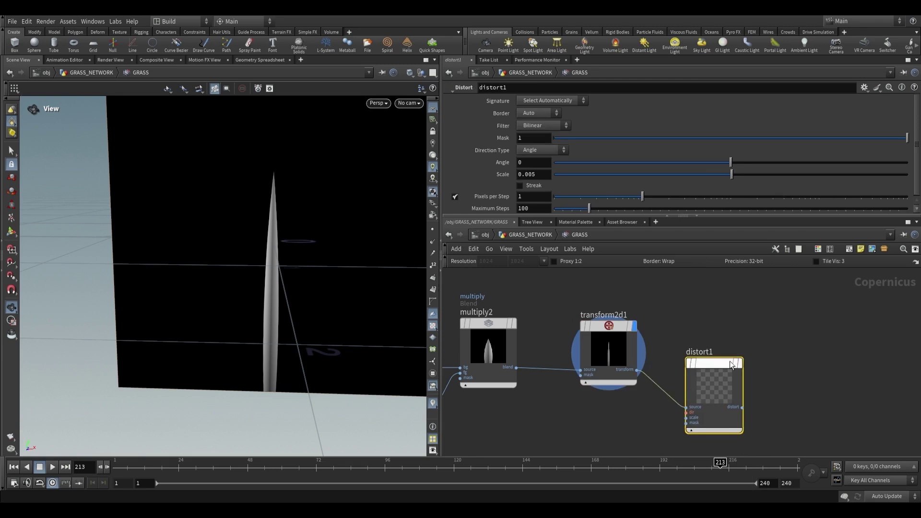
drag(715, 384, 714, 346)
Add a Fractal Noise node with the UV signature below transform2d1 and wire it into distort1's dir input.
middle_drag(630, 429, 634, 399)
key(Tab)
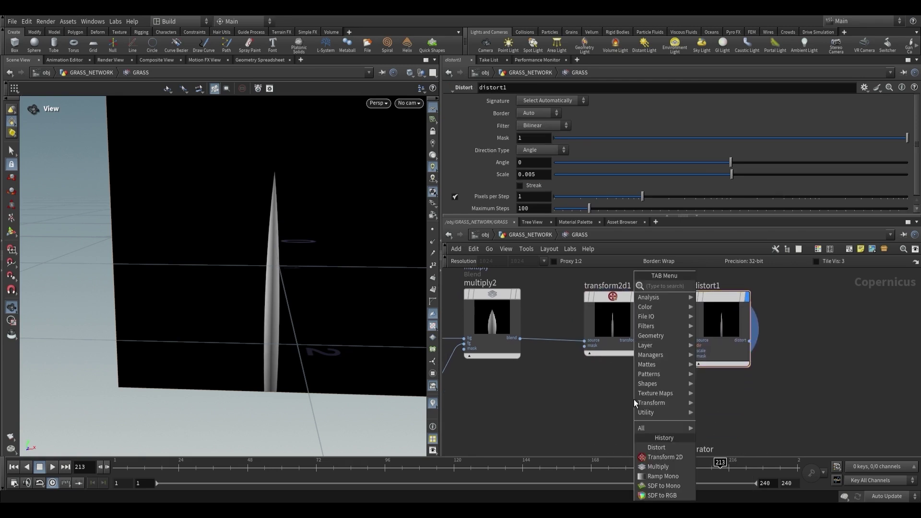
text(fractal)
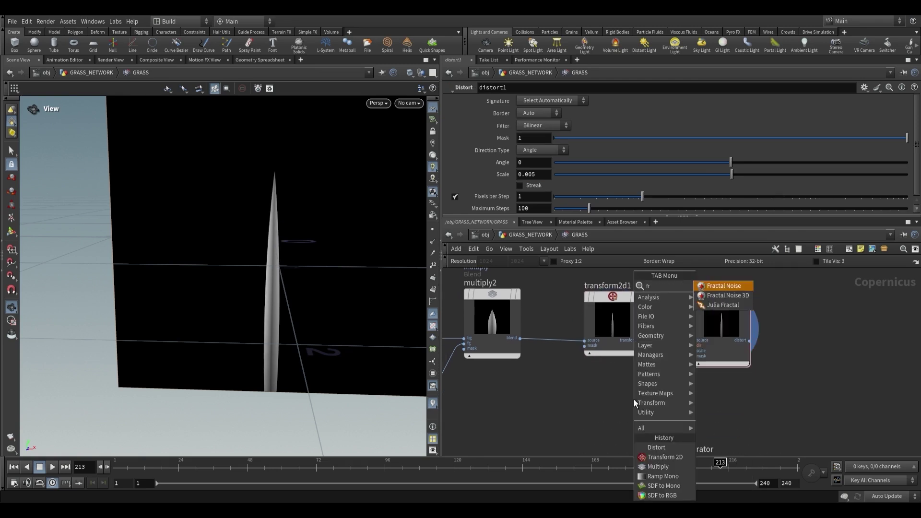
key(Return)
click(634, 399)
scroll(552, 98, up, 2)
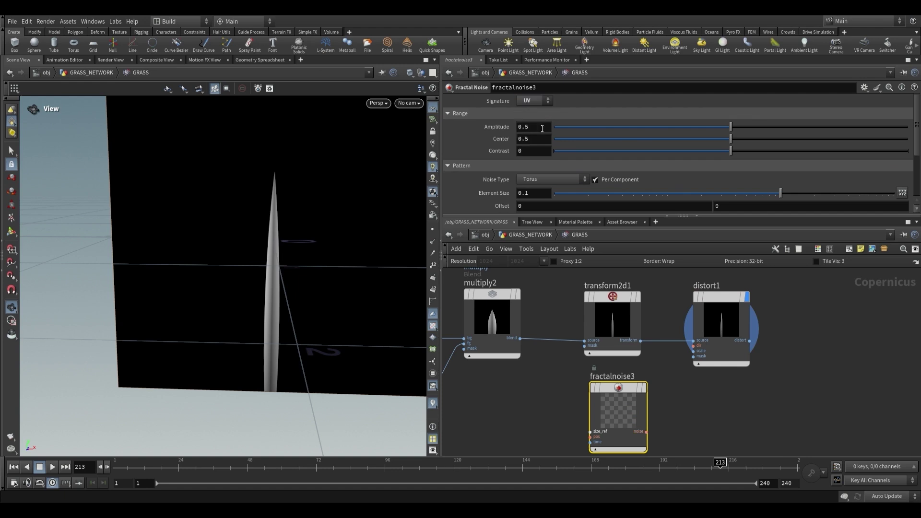
click(693, 345)
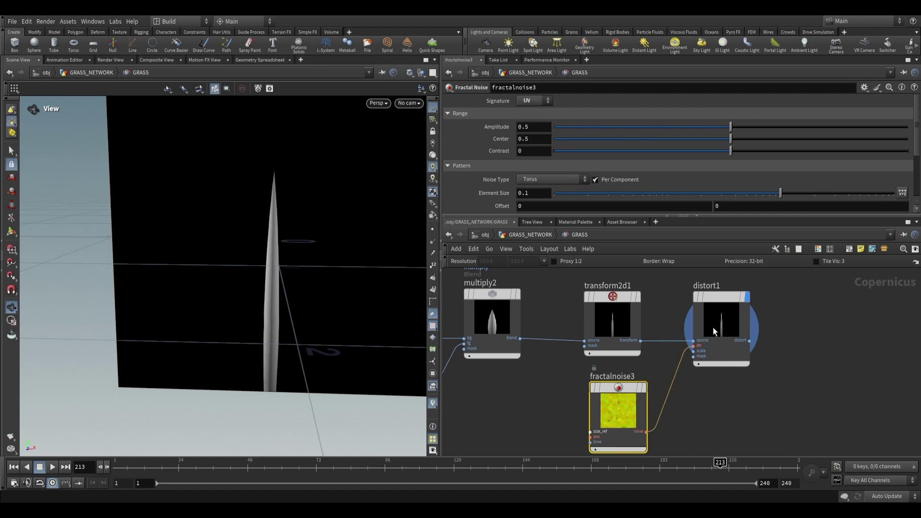
Set distort1's Scale to 0.13 and increase fractalnoise3's Element Size for a smoother bend in the blade.
click(734, 314)
drag(686, 172, 752, 177)
click(620, 389)
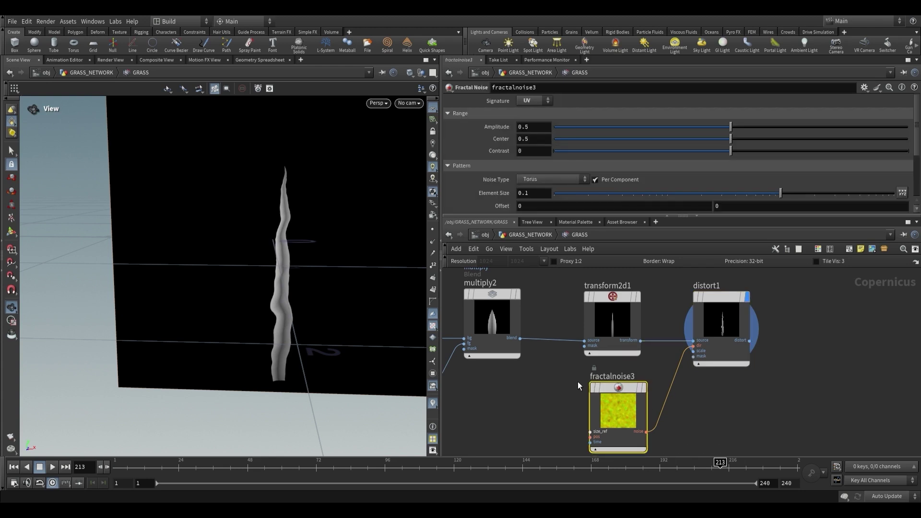
scroll(779, 194, down, 3)
drag(778, 127, 859, 128)
drag(342, 223, 291, 242)
Wire distort1's output into the stamp0 input of stamppoint1 and display the stamped result.
click(647, 417)
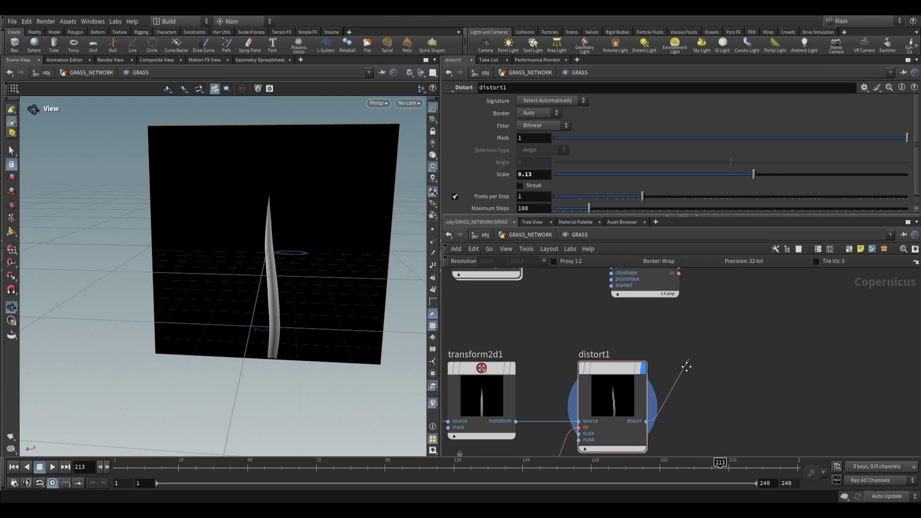
click(596, 311)
click(690, 294)
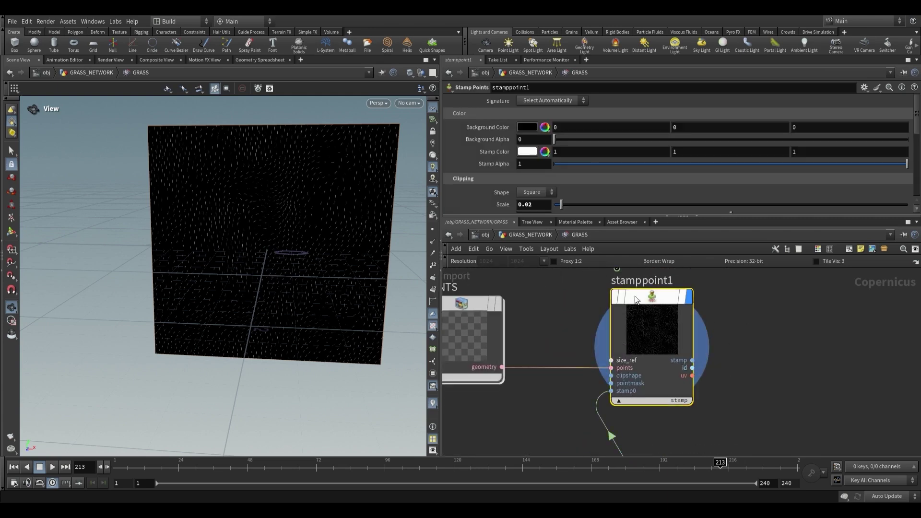
Set stamppoint1's clipping Scale to 0.124 and scrub the timeline to frame 60.
scroll(260, 237, up, 6)
scroll(282, 236, down, 3)
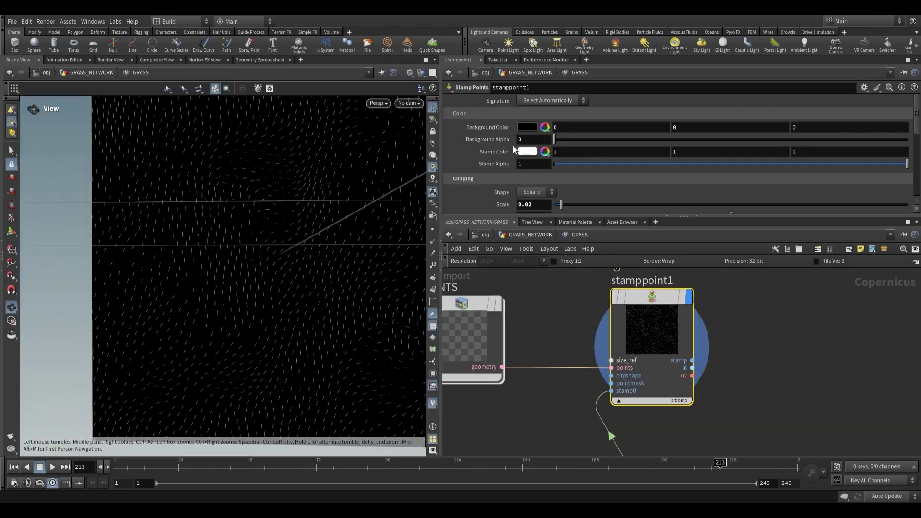
scroll(548, 177, down, 3)
mouse_move(585, 167)
mouse_down()
mouse_move(622, 167)
mouse_move(597, 168)
mouse_up()
click(597, 168)
scroll(326, 216, up, 4)
drag(118, 469, 282, 469)
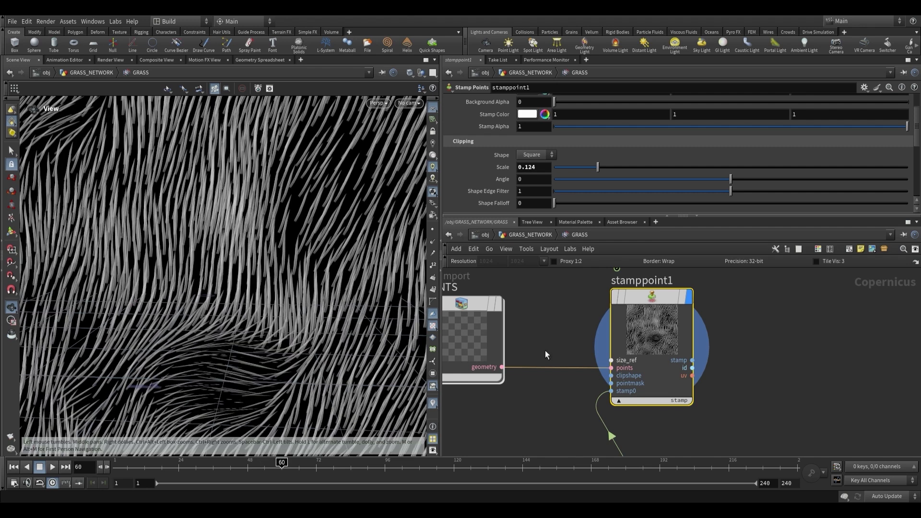
Display distort1's blade for inspection and move stamppoint1 farther away to make room in the network.
scroll(463, 321, down, 3)
scroll(624, 364, up, 2)
mouse_move(658, 348)
click(640, 368)
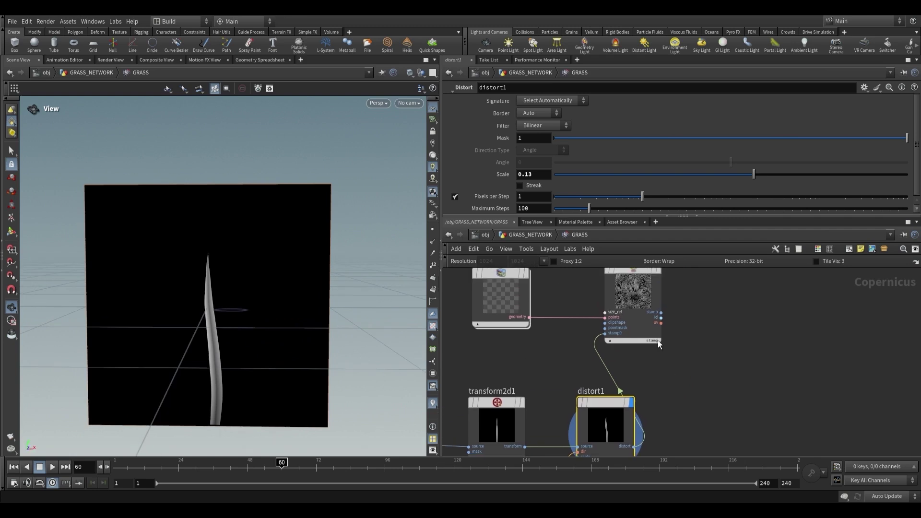
drag(638, 298, 683, 297)
middle_drag(638, 317, 692, 288)
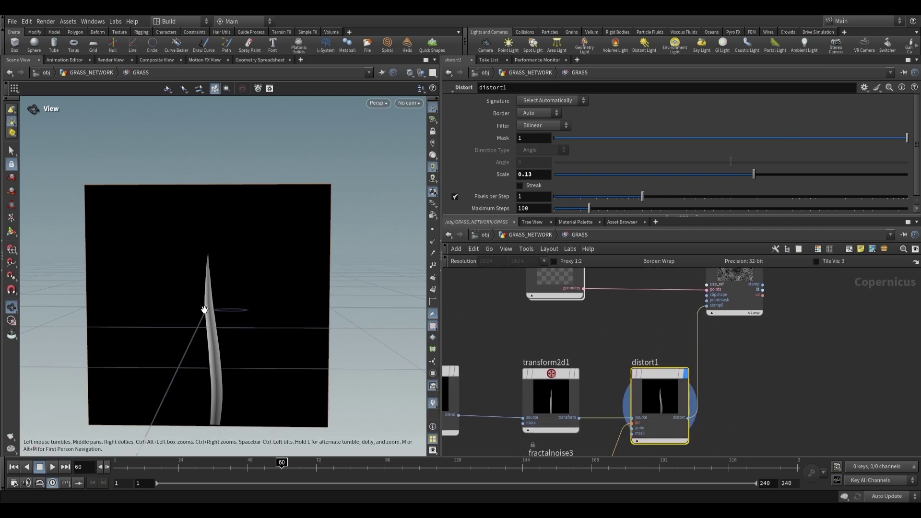
middle_drag(204, 308, 286, 312)
drag(285, 312, 255, 321)
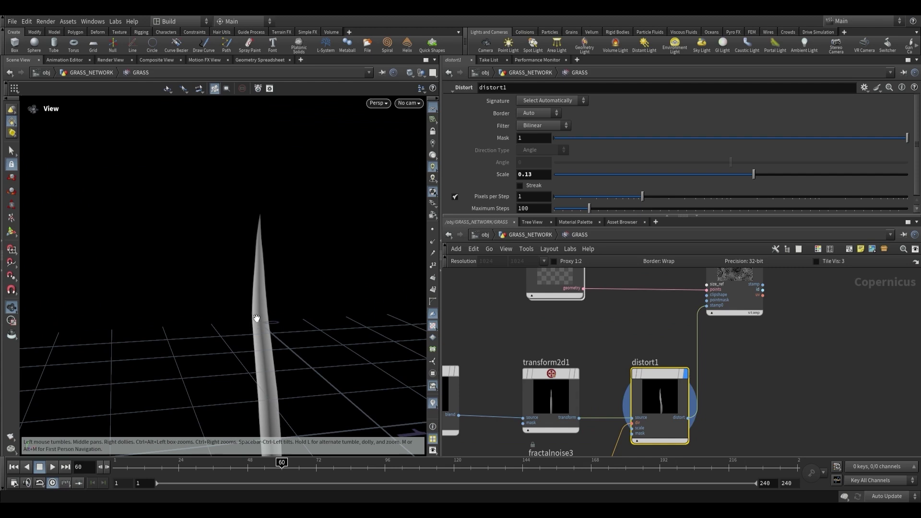
scroll(257, 317, down, 5)
scroll(729, 370, down, 2)
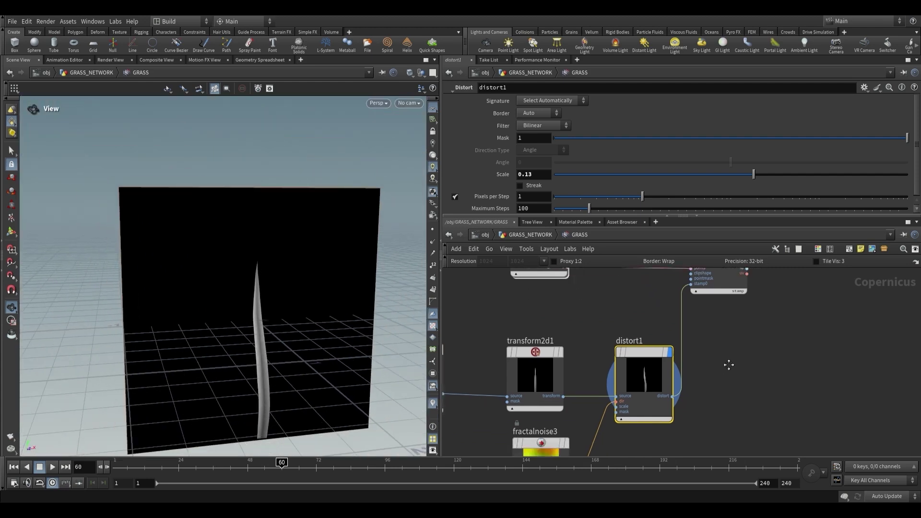
Insert a Transform 2D node between distort1 and stamppoint1 and set its Y Translate to 2.5.
key(Tab)
text(tra)
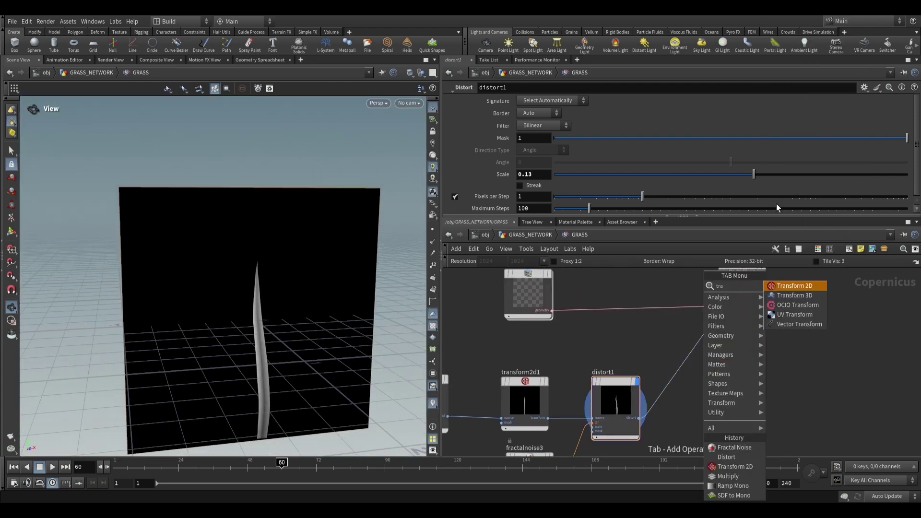
click(792, 286)
click(683, 391)
scroll(689, 163, down, 1)
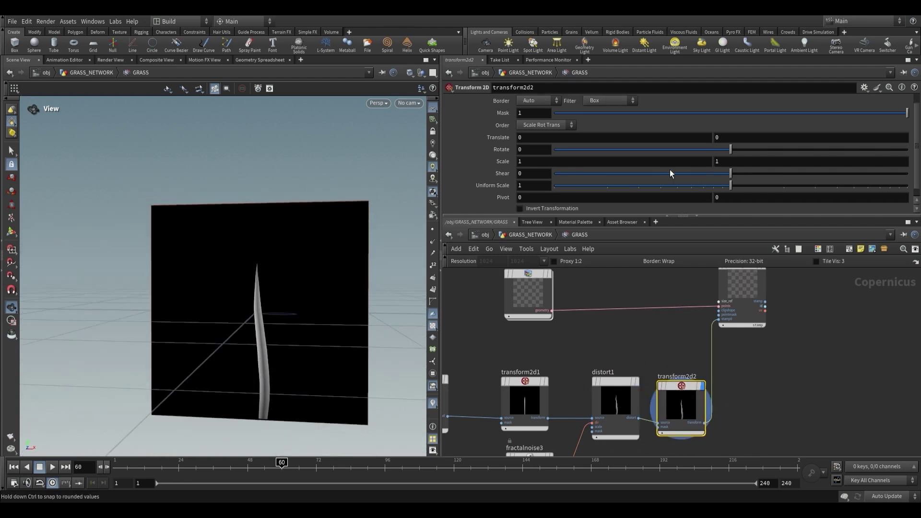
middle_drag(766, 137, 746, 153)
mouse_move(312, 268)
mouse_down()
mouse_move(322, 277)
mouse_move(287, 304)
mouse_move(312, 281)
mouse_up()
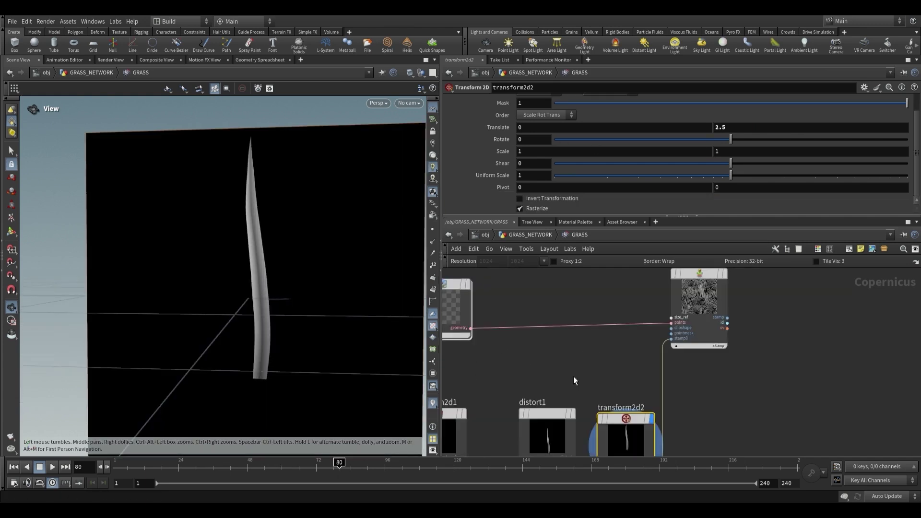
Try an X Scale of -0.5 on transform2d1, display stamppoint1, and undo the last parameter change.
scroll(550, 384, down, 3)
scroll(567, 372, up, 1)
click(570, 377)
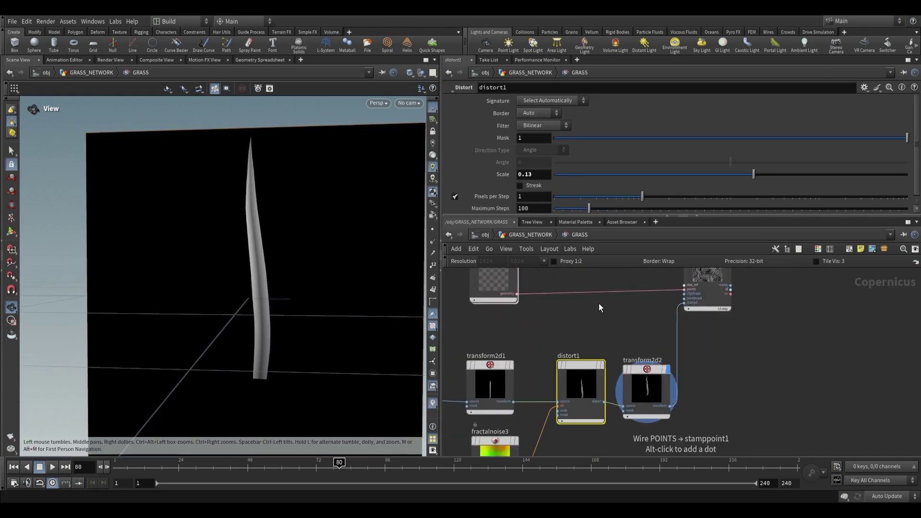
click(497, 373)
drag(304, 257, 335, 244)
middle_drag(548, 154, 527, 153)
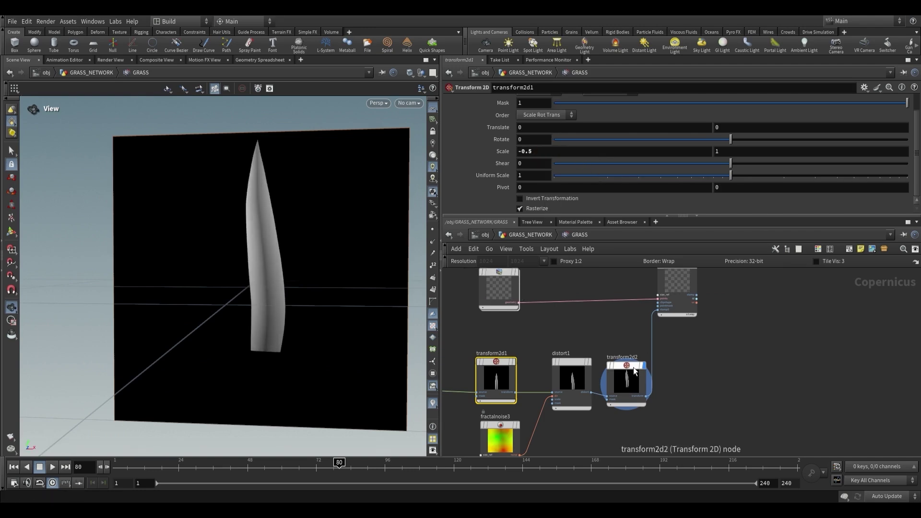
scroll(624, 336, down, 2)
click(677, 306)
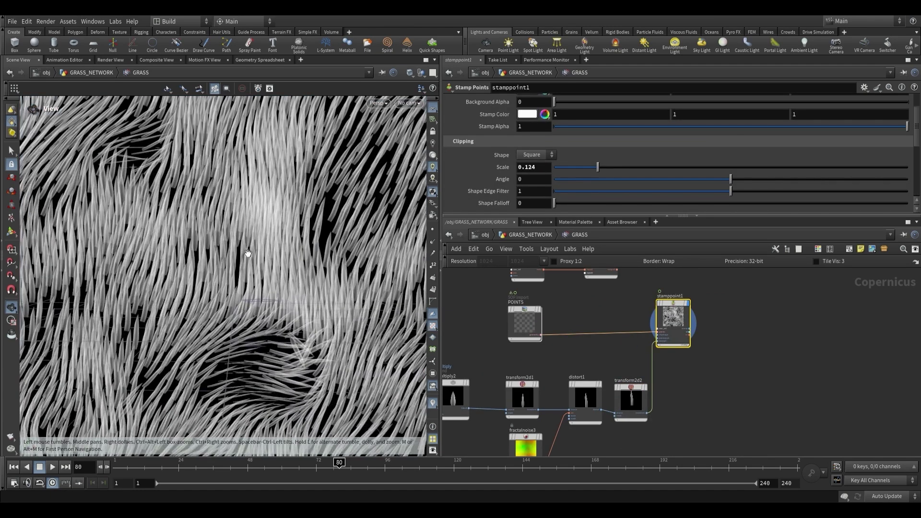
key(ctrl+z)
Set stamppoint1's Blend Method to Maximum and scrub the timeline to frame 92.
scroll(718, 330, up, 1)
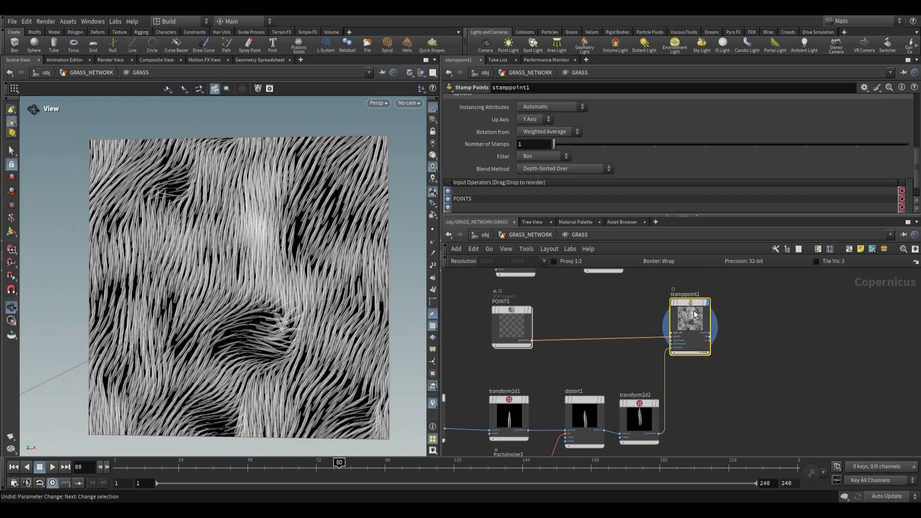
scroll(493, 146, up, 1)
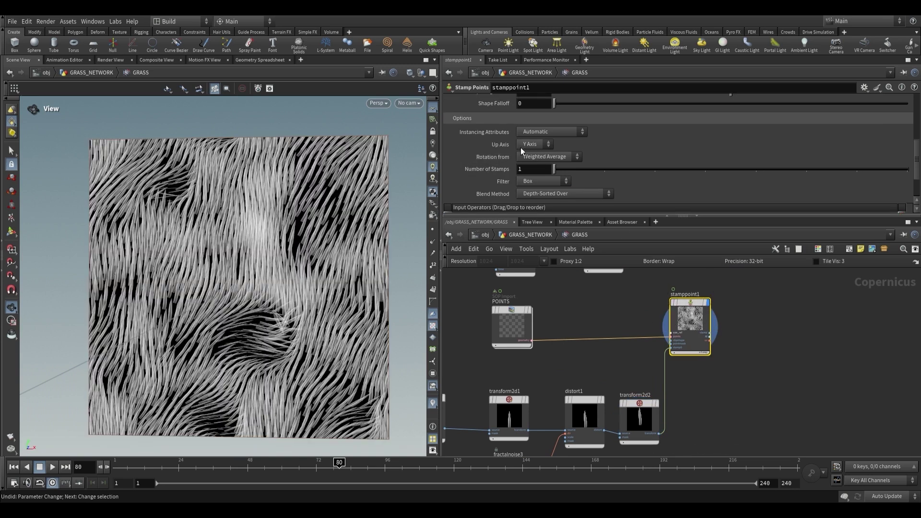
click(558, 193)
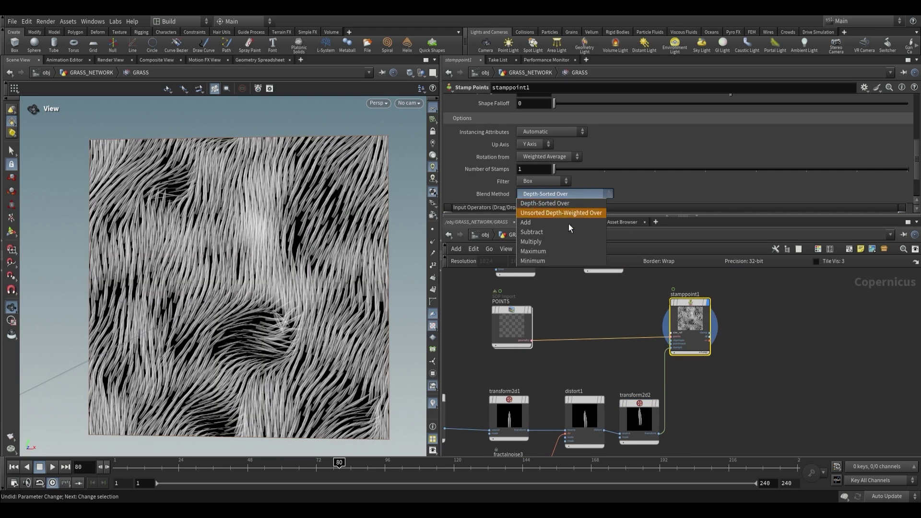
click(556, 250)
scroll(272, 276, up, 5)
scroll(271, 276, down, 5)
drag(125, 468, 373, 477)
mouse_move(287, 308)
mouse_down()
mouse_move(308, 308)
mouse_move(288, 302)
mouse_move(292, 308)
mouse_up()
key(ctrl+z)
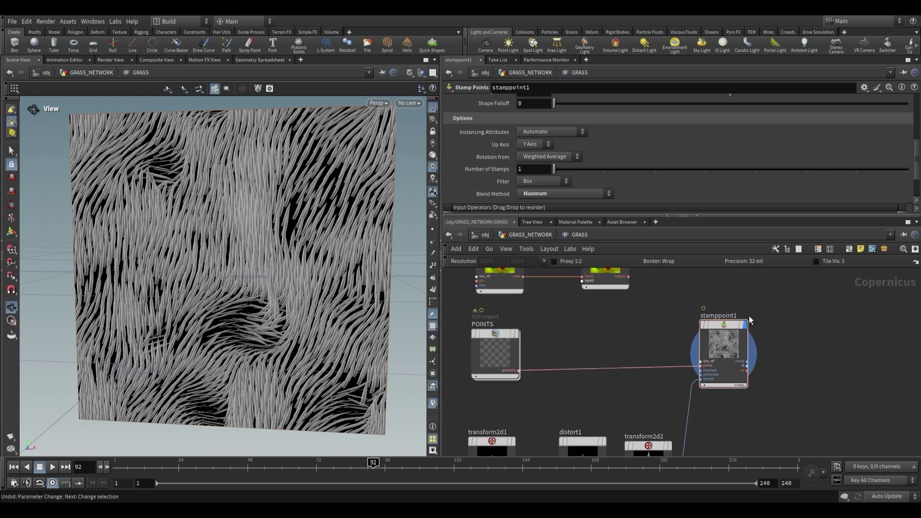
Go inside the POINTS SOP Import node and display scatteralign1.
click(495, 343)
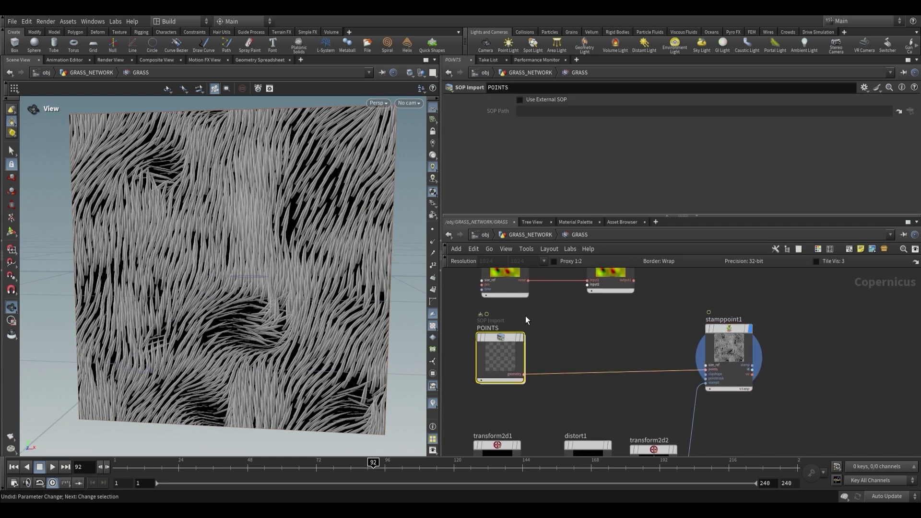
scroll(551, 354, up, 2)
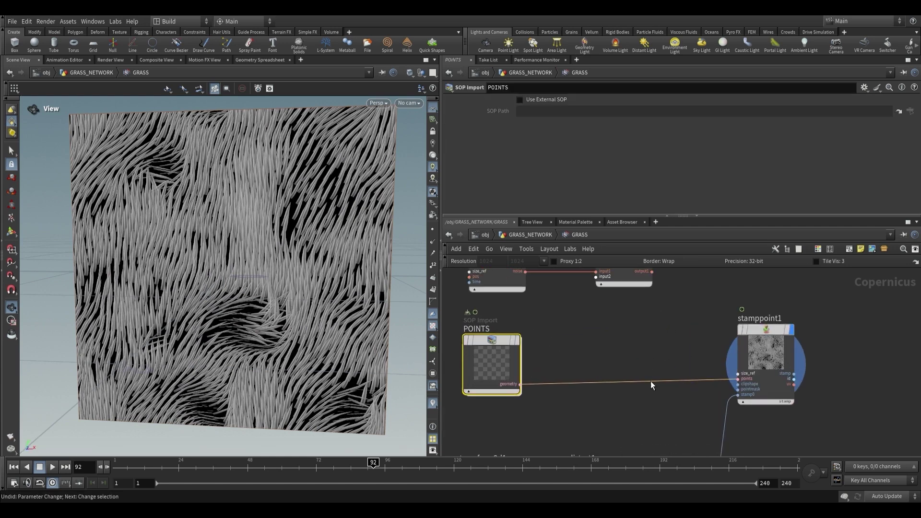
double_click(502, 364)
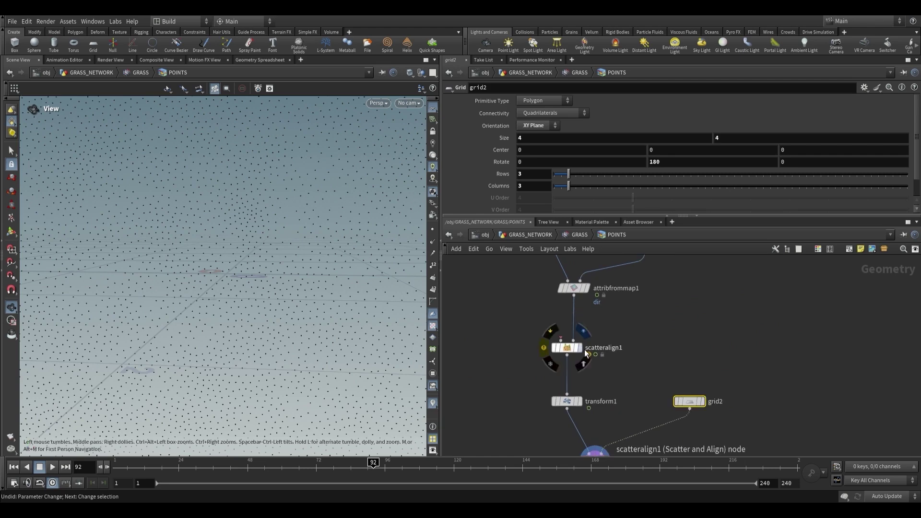
click(598, 421)
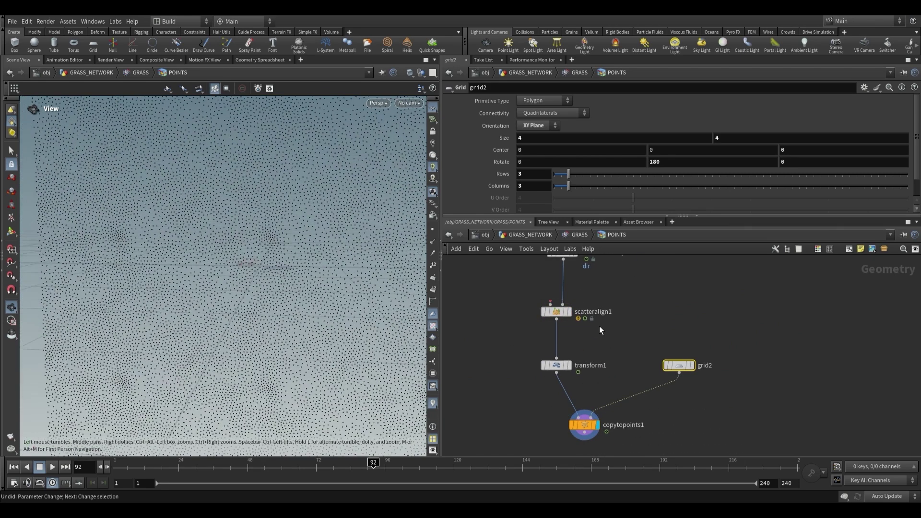
click(569, 313)
Insert an Attribute Wrangle between scatteralign1 and transform1 and display it.
key(Tab)
mouse_move(604, 267)
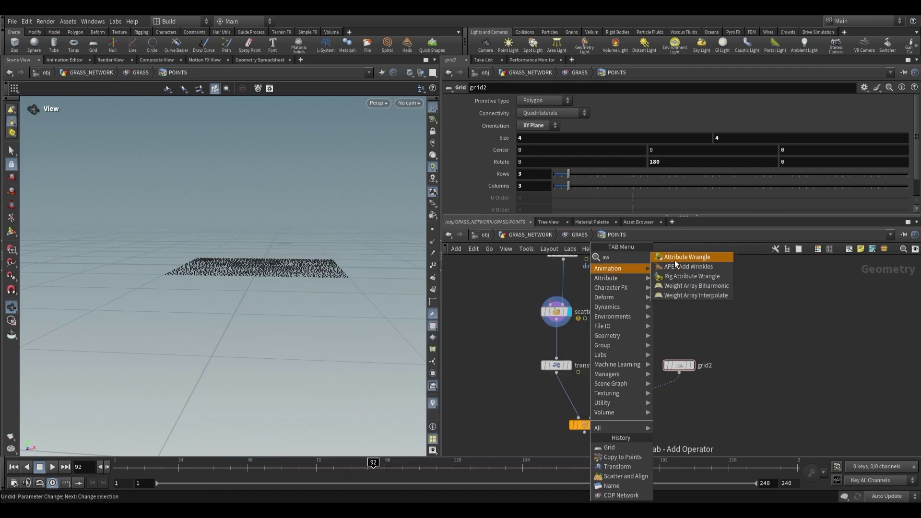
click(674, 259)
click(567, 331)
click(568, 343)
click(559, 186)
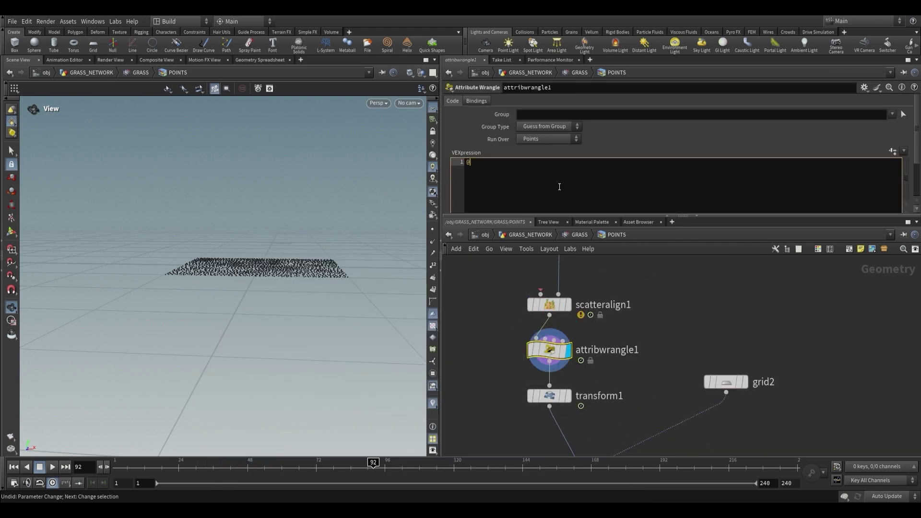
text(@pscale = rand)
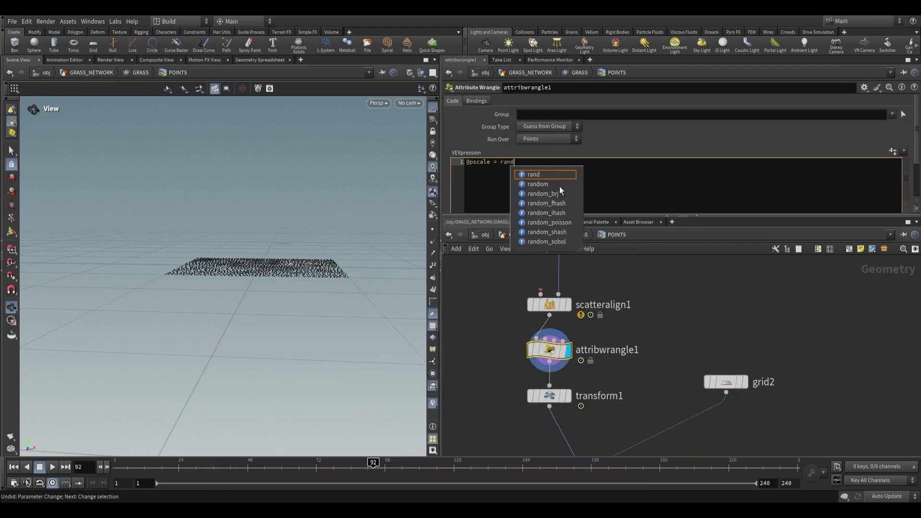
text(()@ptnum);)
ctrl+scroll(562, 171, up, 2)
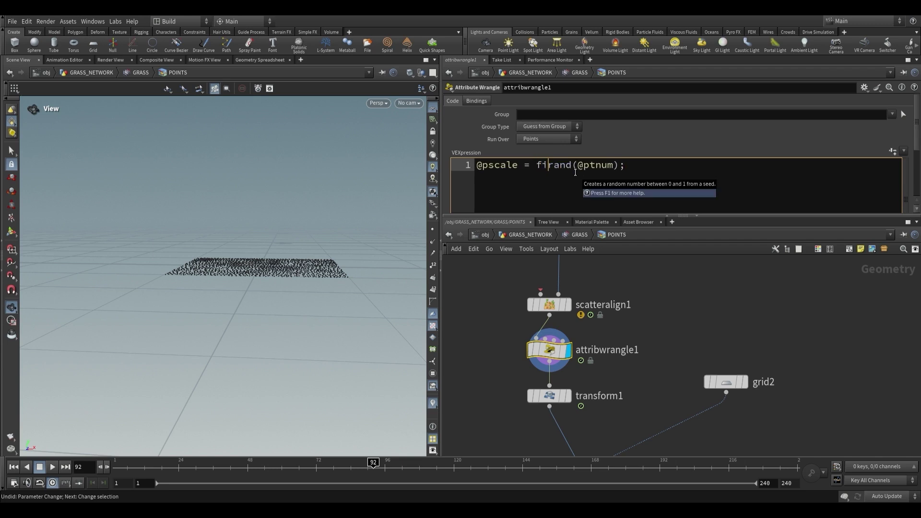
text(01()
key(Right)
key(Right)
key(Right)
key(Right)
key(Right)
key(Right)
key(Right)
key(Right)
key(Right)
key(Right)
key(Right)
text())
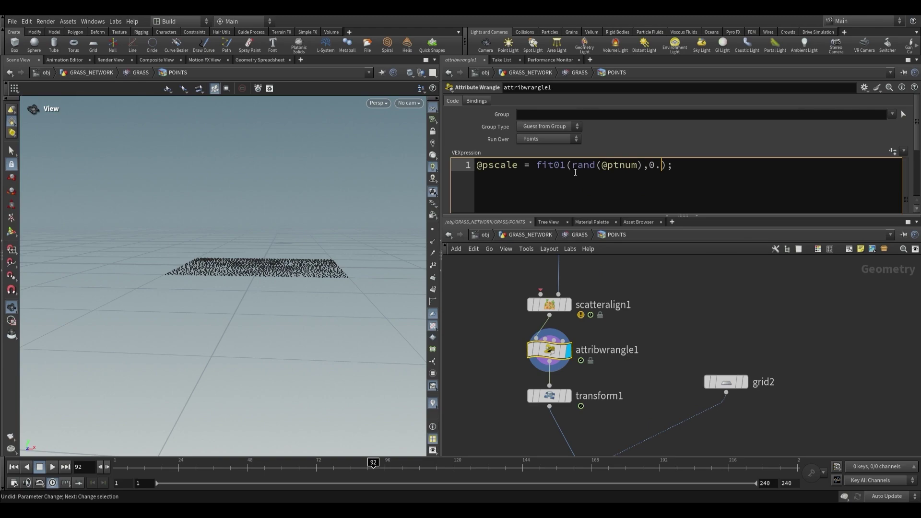
Display copytopoints1 and return to the GRASS network.
scroll(605, 331, down, 2)
click(606, 436)
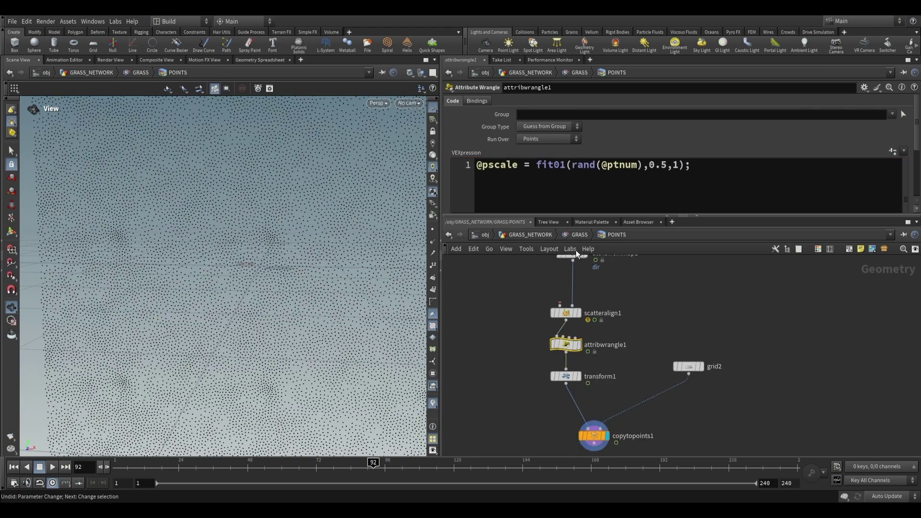
key(u)
Examine the size variation of the stamped grass, revisit the POINTS network and return to GRASS.
drag(298, 304, 266, 261)
scroll(265, 261, up, 6)
scroll(294, 211, down, 3)
double_click(491, 364)
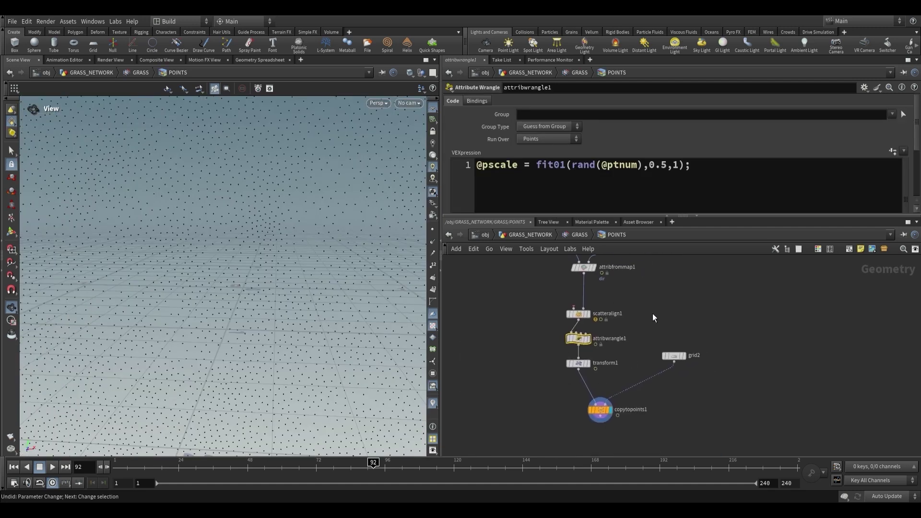
click(577, 236)
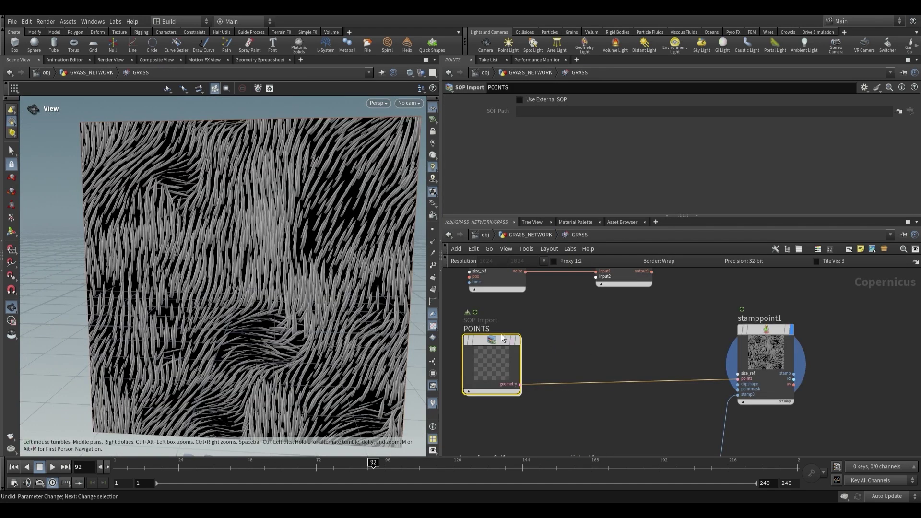
Duplicate the fractalnoise1 and DENSITY nodes together below the DIRECTION row.
scroll(490, 335, down, 4)
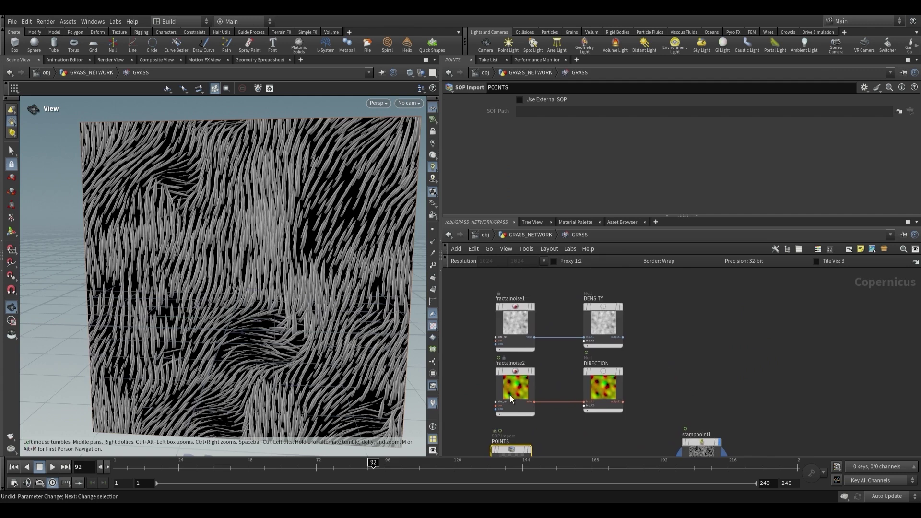
drag(480, 400, 604, 347)
scroll(603, 350, up, 2)
drag(501, 266, 671, 338)
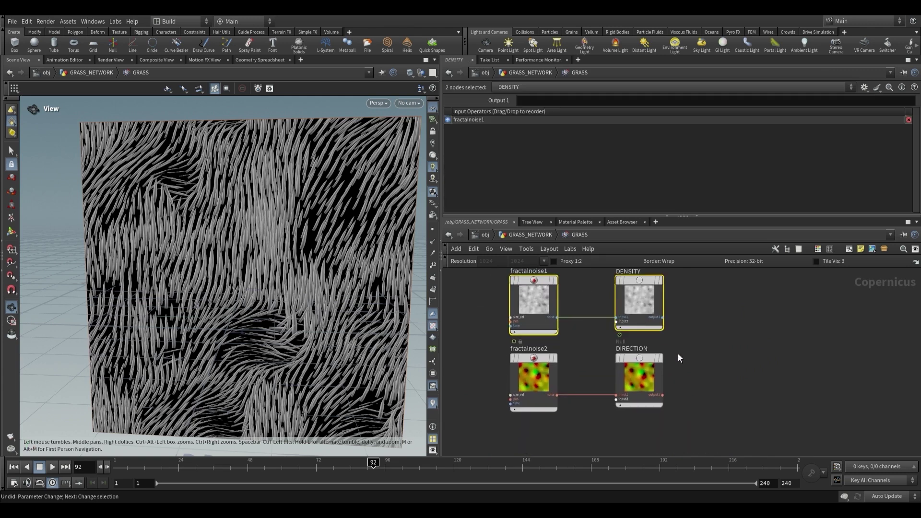
key(ctrl+c)
key(ctrl+v)
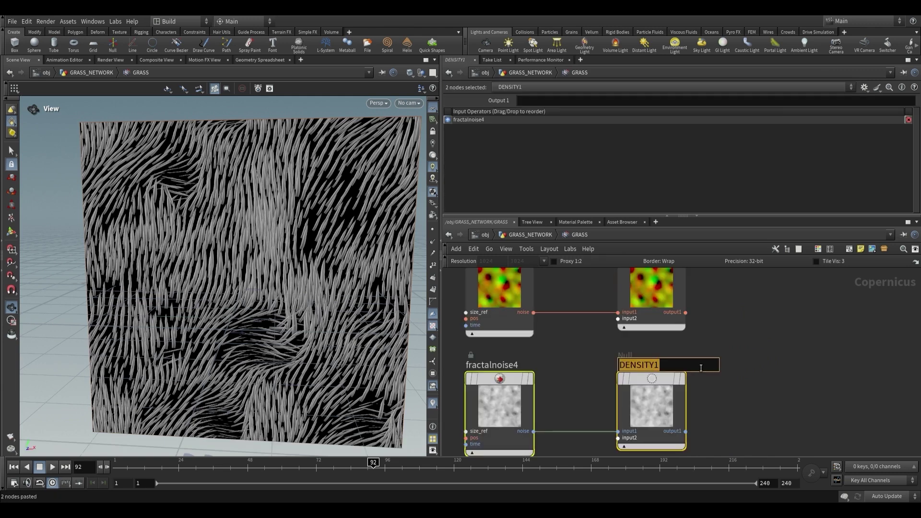
Rename the duplicated null to COLOR and move it farther from its noise node.
text(COLOR)
key(Return)
drag(652, 403, 749, 403)
Display fractalnoise4 and set its Noise Type to Perlin.
click(530, 379)
scroll(550, 173, down, 1)
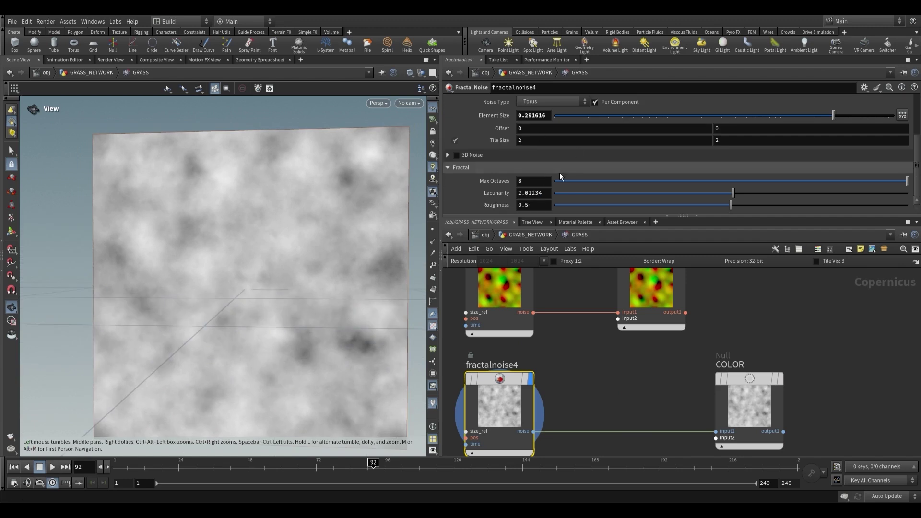
scroll(551, 177, up, 2)
click(542, 152)
click(540, 161)
Insert a Ramp node with a brown-to-green gradient between fractalnoise4 and COLOR, driving its position input with the noise.
middle_drag(624, 379, 608, 356)
key(Tab)
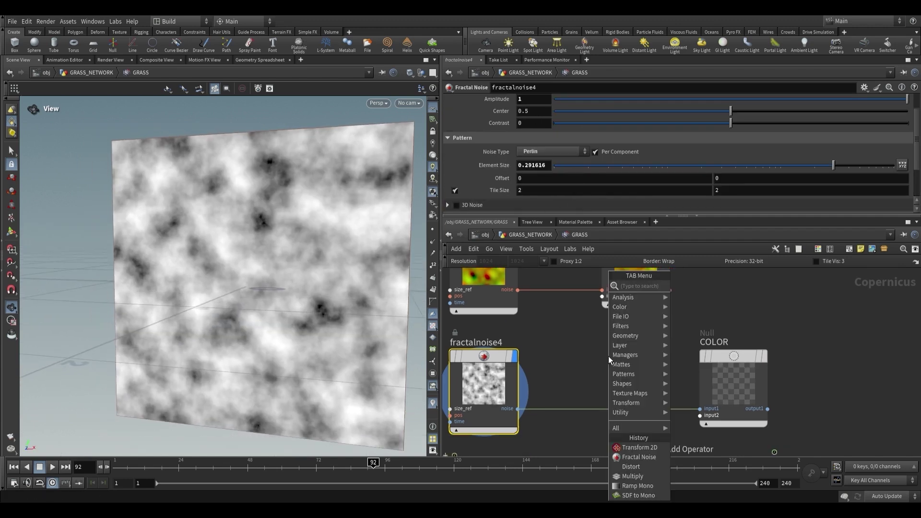
click(684, 297)
click(576, 378)
drag(628, 417, 666, 413)
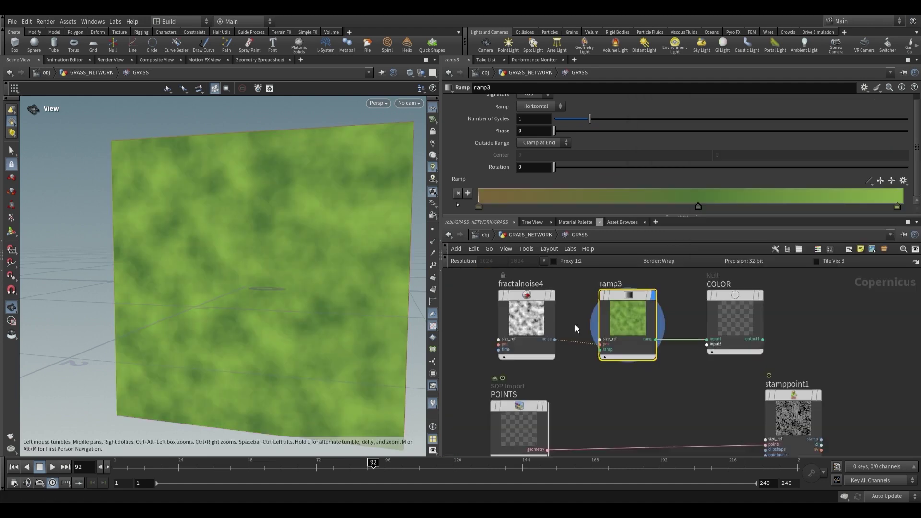
Go inside POINTS and add a displayed COP Network node beside copnet1.
scroll(561, 373, down, 2)
scroll(560, 373, up, 3)
double_click(531, 347)
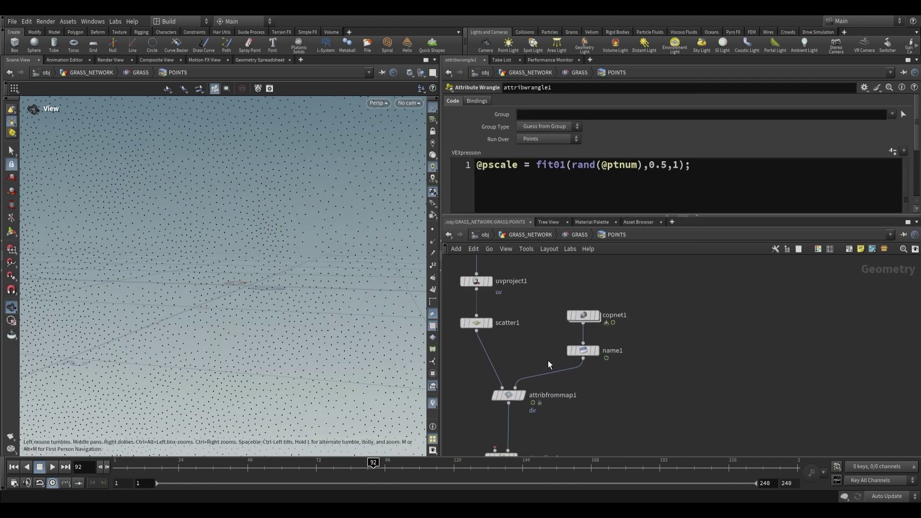
drag(559, 307, 596, 342)
key(Tab)
text(copnet)
key(Return)
click(686, 326)
Make copnet2 use an external COP with the path /obj/GRASS_NETWORK/GRASS/COLOR.
click(520, 100)
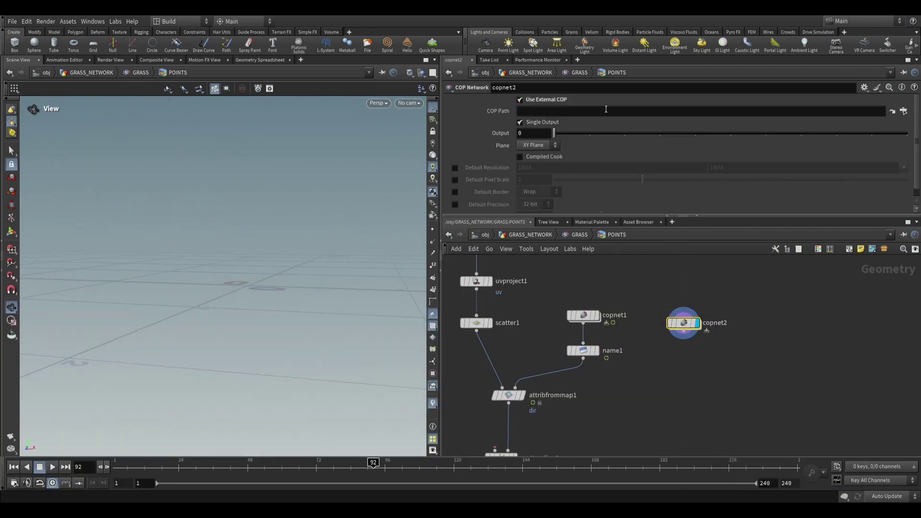
click(903, 110)
click(861, 87)
double_click(862, 87)
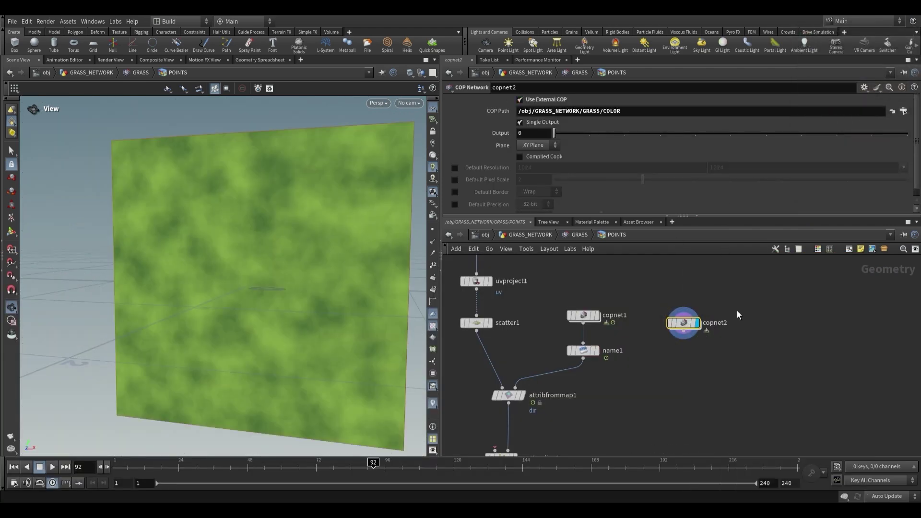
Add a Name node below copnet2 and set its name to clr.
scroll(695, 365, up, 2)
key(Tab)
text(name)
key(Return)
click(676, 359)
click(573, 174)
text(clr)
key(Return)
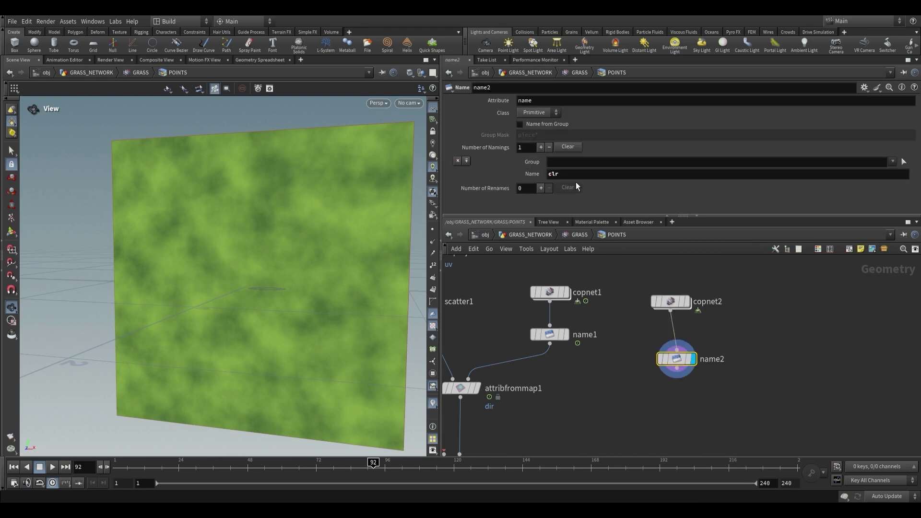
Insert an Attribute from Map node between attribfrommap1 and scatteralign1 and wire name2 into its second input.
scroll(579, 396, down, 2)
key(Tab)
text(attribfrom)
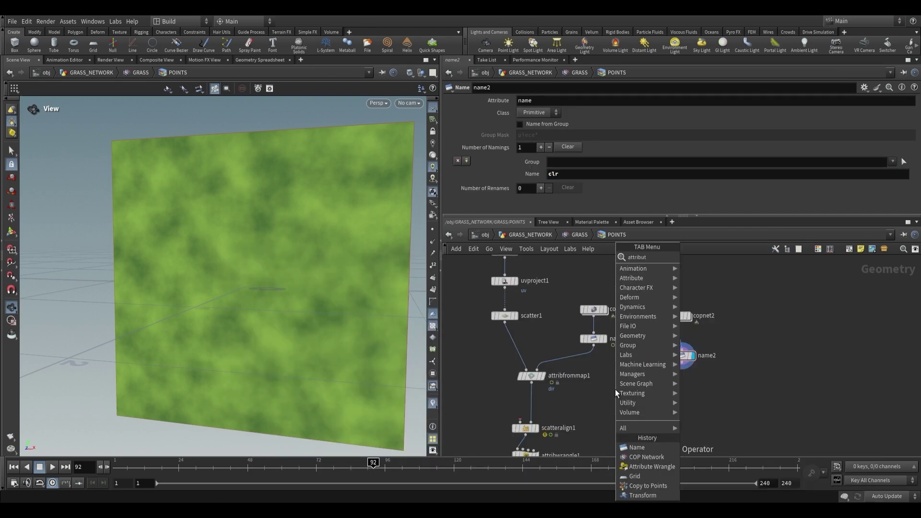
key(Return)
scroll(505, 401, up, 2)
click(505, 401)
drag(715, 329, 507, 378)
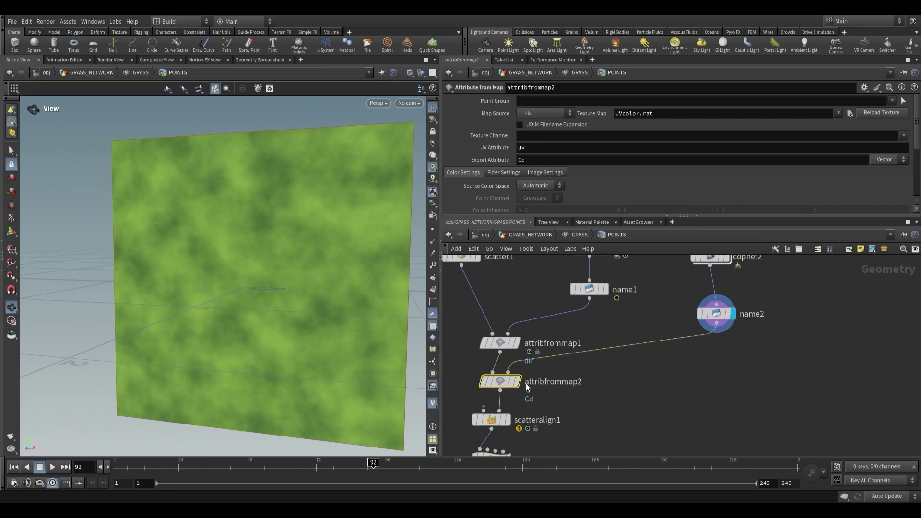
Display attribfrommap2 and set its Map Source to Volume with the volume name clr.
click(516, 385)
key(ctrl+z)
click(542, 113)
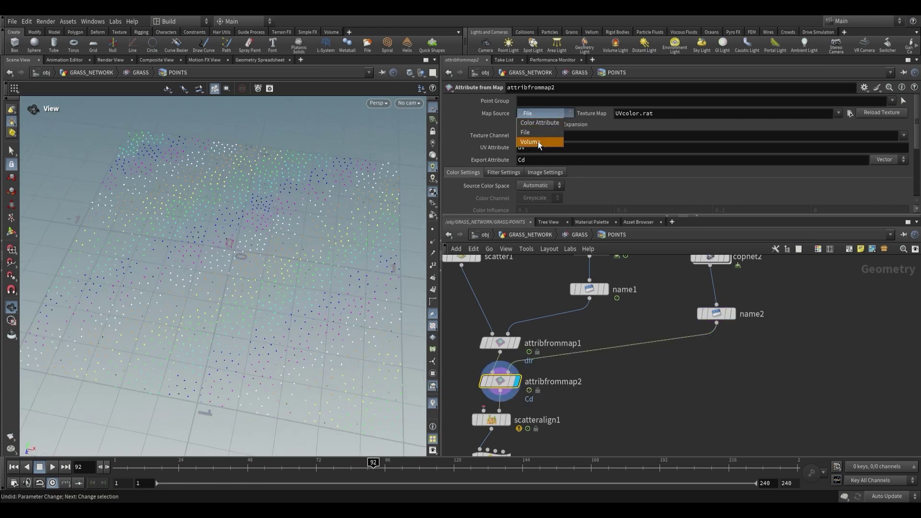
click(537, 142)
double_click(538, 136)
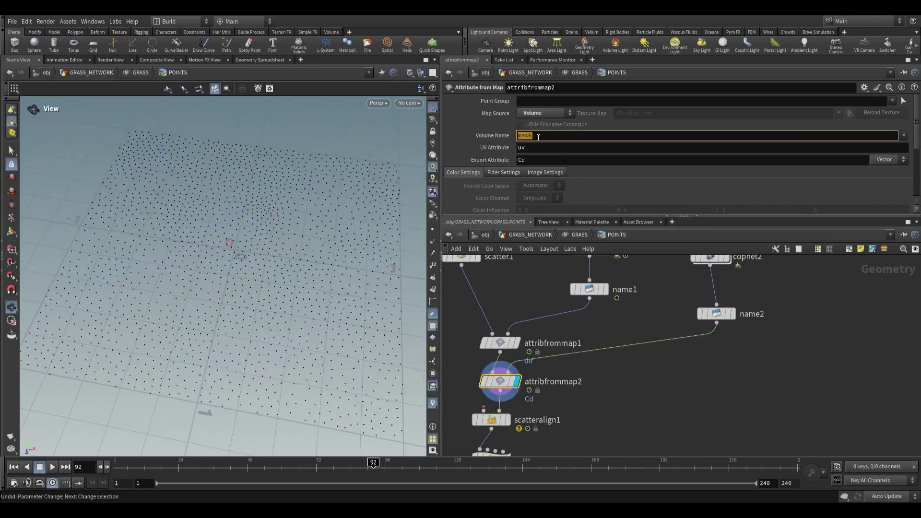
text(clr)
key(Return)
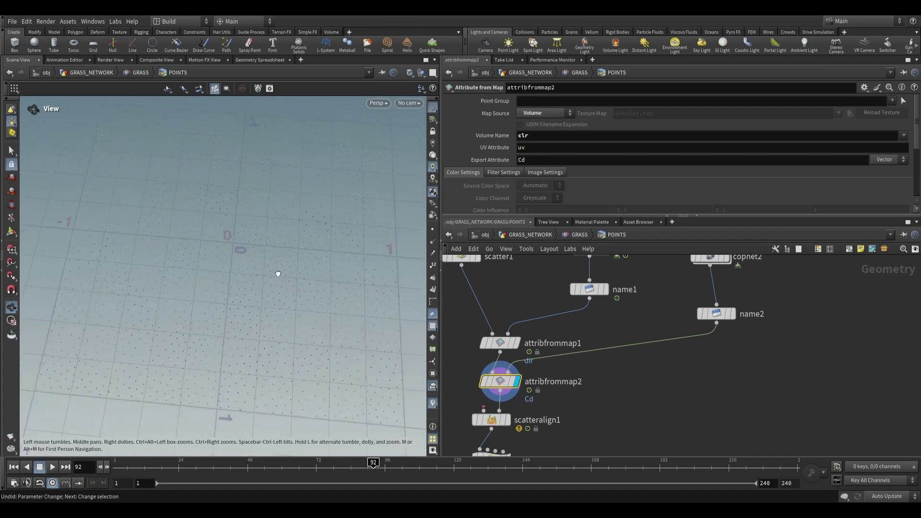
Return to the GRASS network, display stamppoint1 and set its Signature to RGB.
click(570, 234)
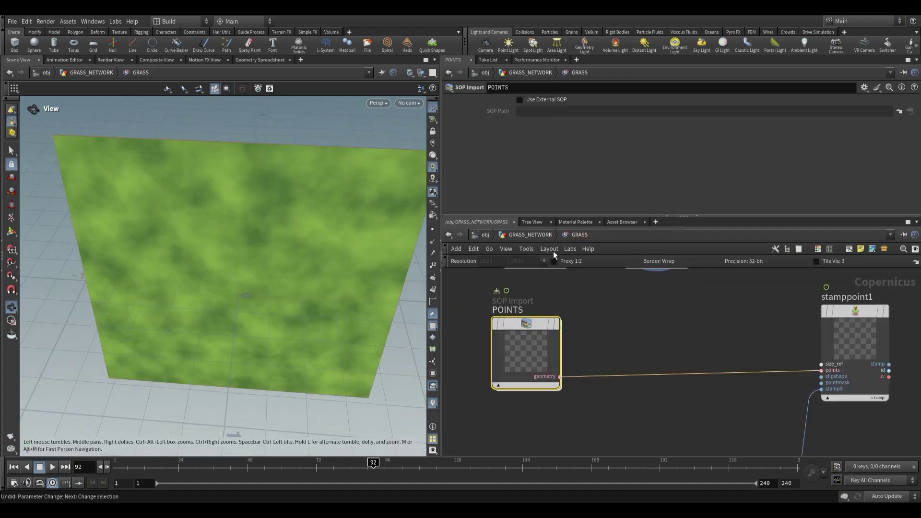
middle_drag(632, 326, 578, 341)
click(752, 303)
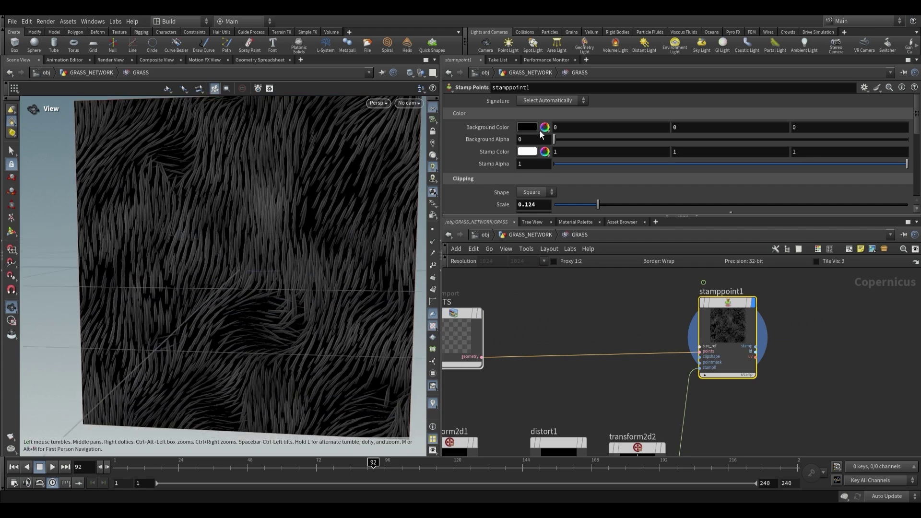
click(549, 101)
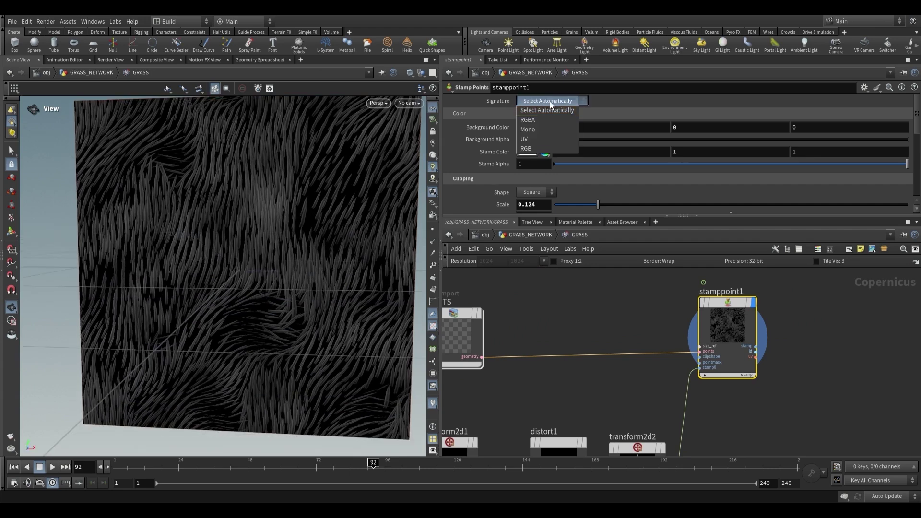
click(526, 148)
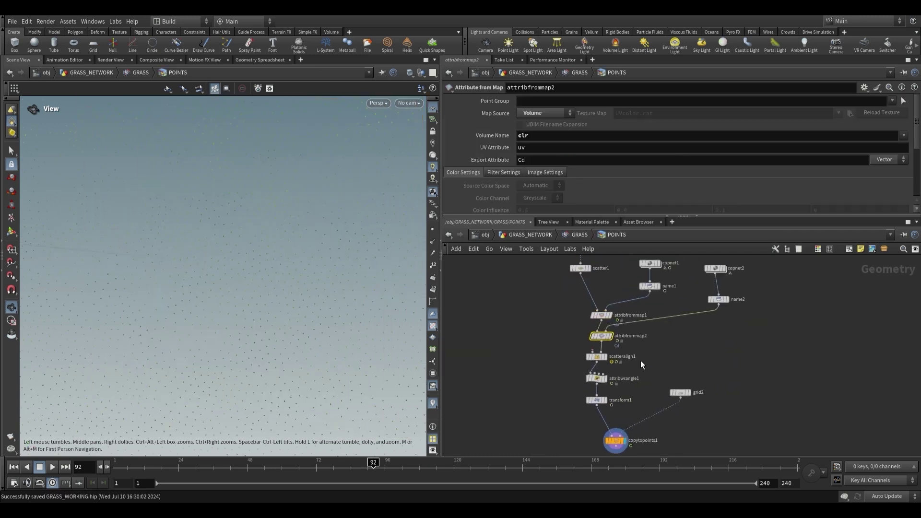
Review the POINTS network, return to GRASS, scrub to frame 69 and inspect stamppoint1's stamp output.
scroll(618, 336, up, 2)
click(577, 353)
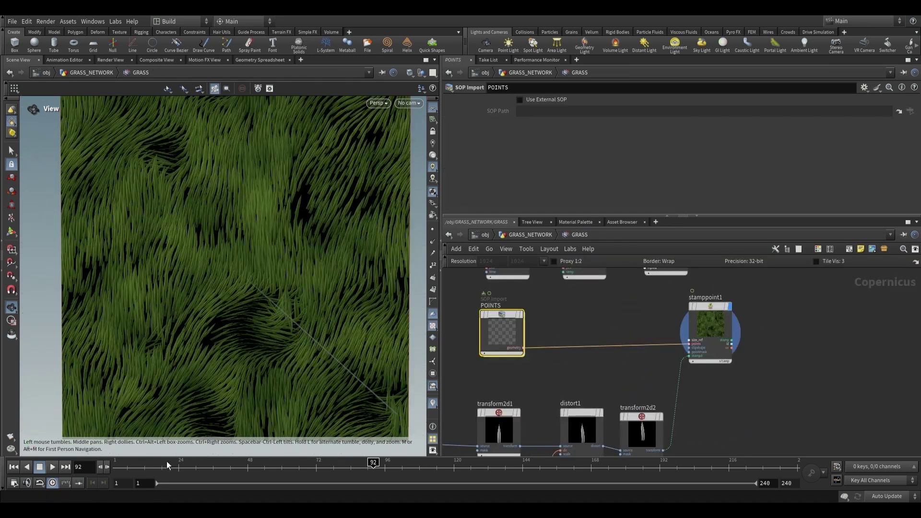
scroll(618, 355, up, 3)
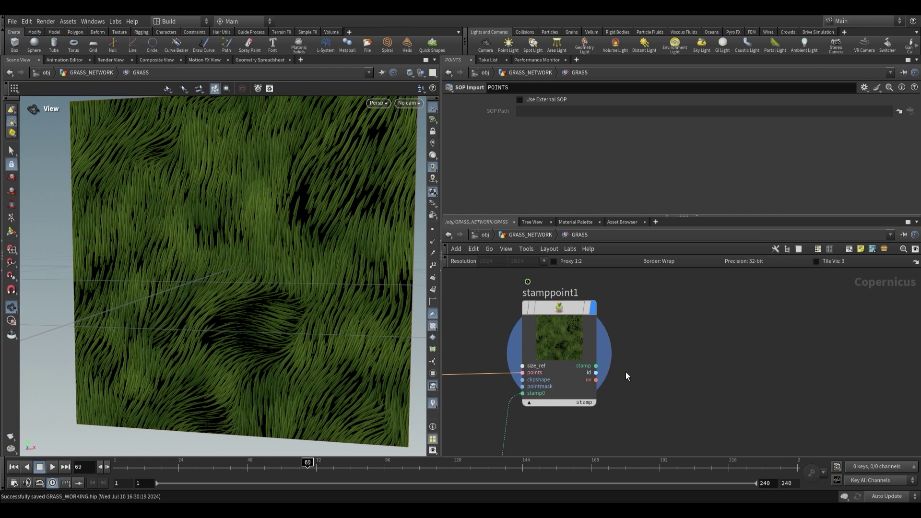
scroll(621, 376, up, 2)
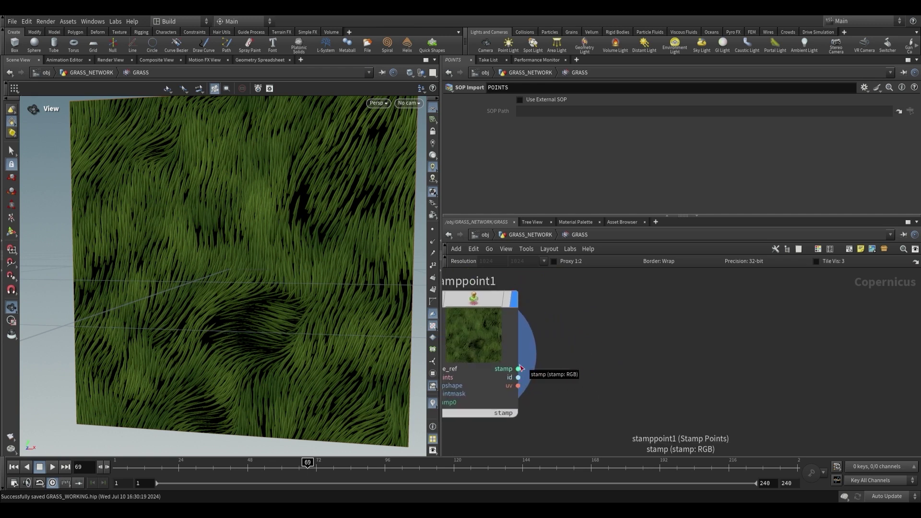
click(518, 369)
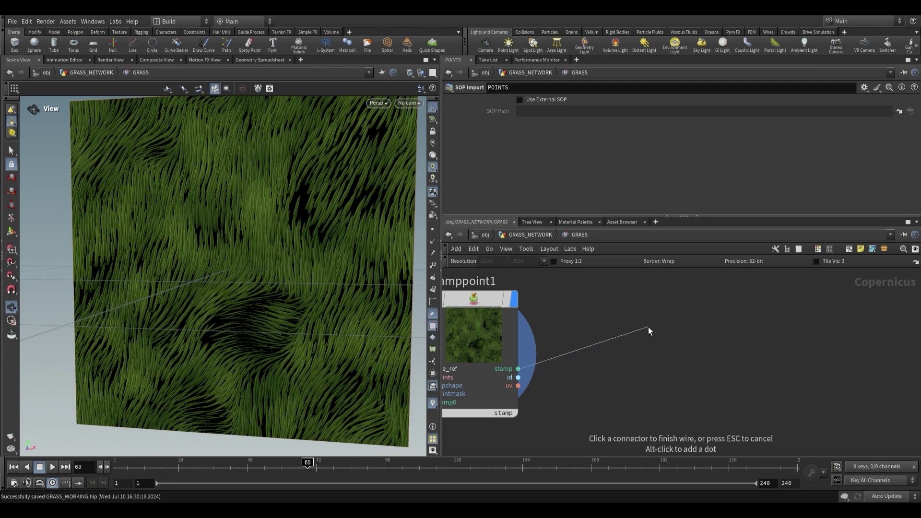
key(Escape)
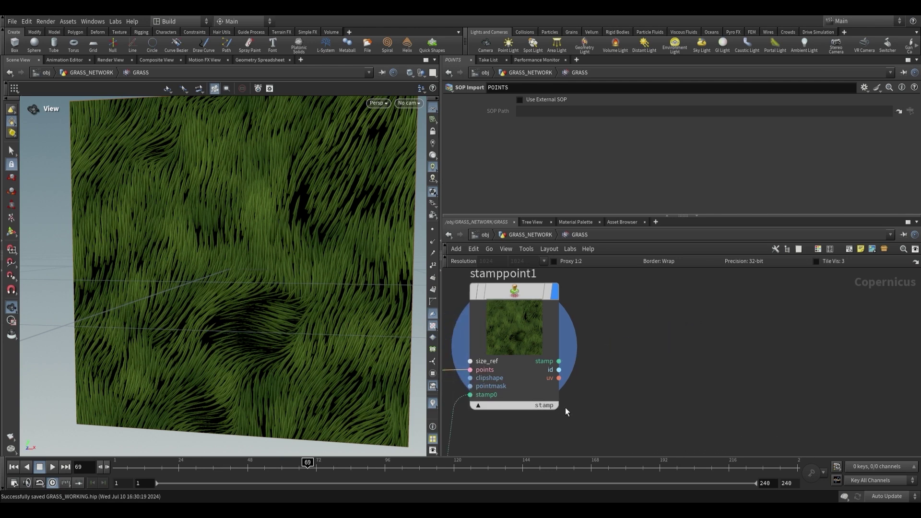
Inspect stamppoint1's id and uv outputs in the viewport, ending on the id output.
click(551, 414)
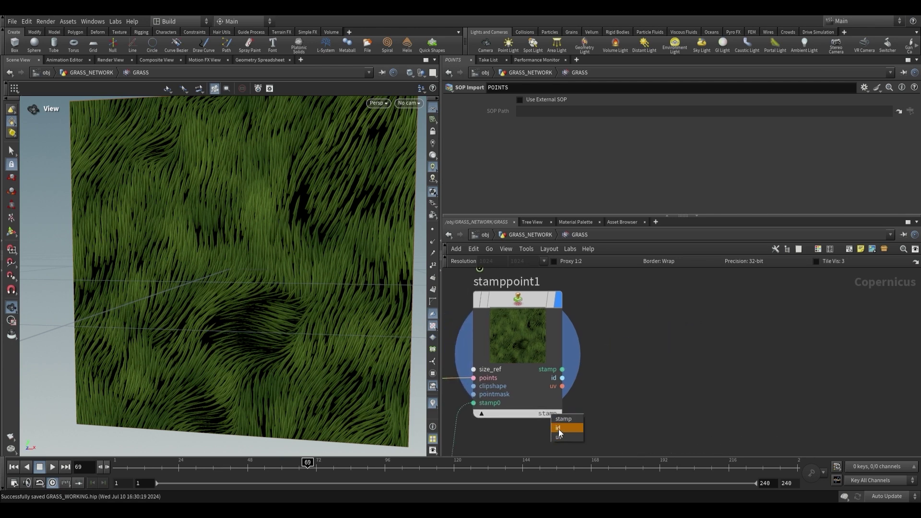
click(558, 422)
scroll(218, 246, up, 5)
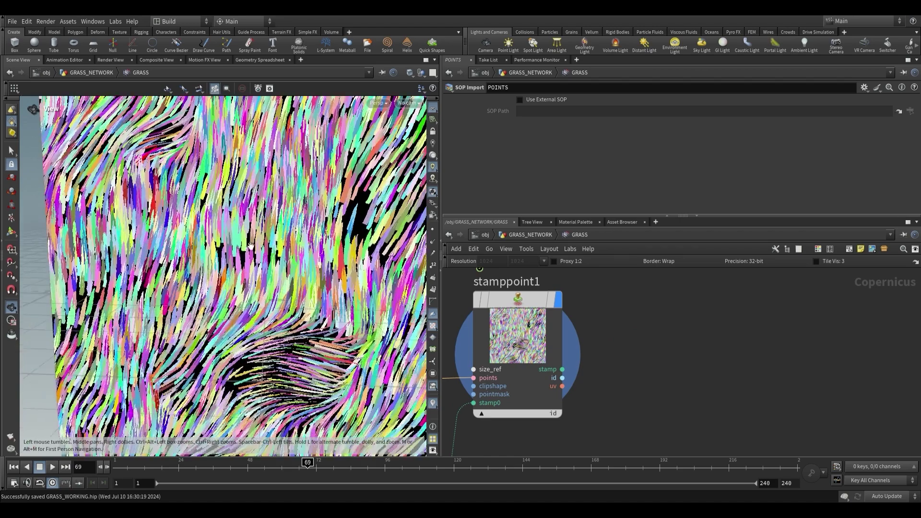
scroll(218, 246, down, 3)
click(535, 406)
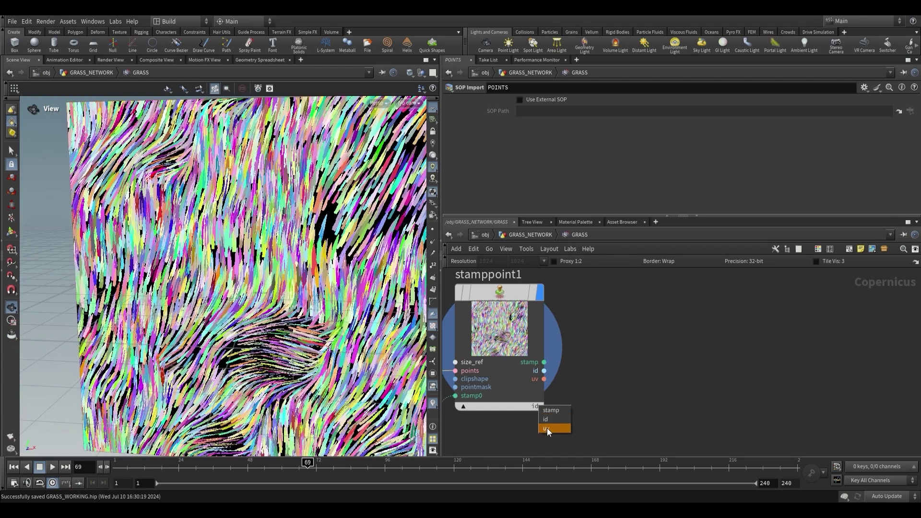
click(547, 427)
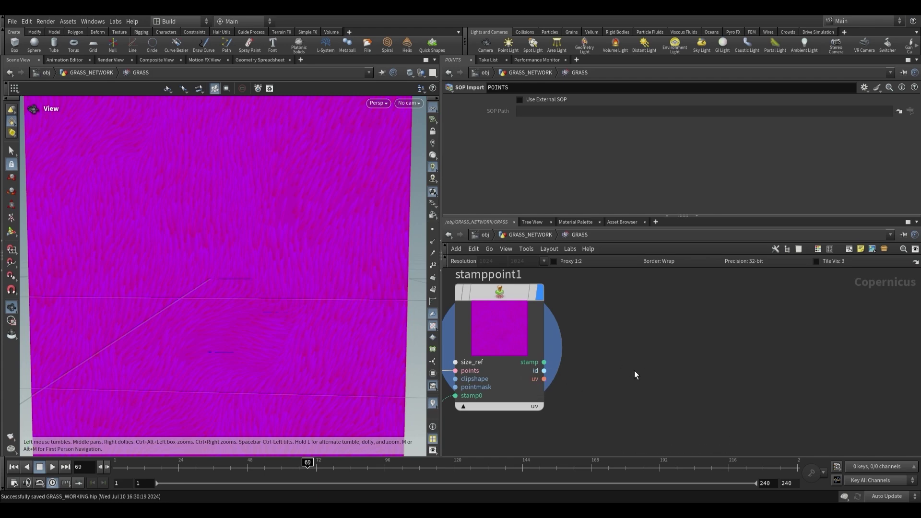
middle_drag(650, 374, 706, 378)
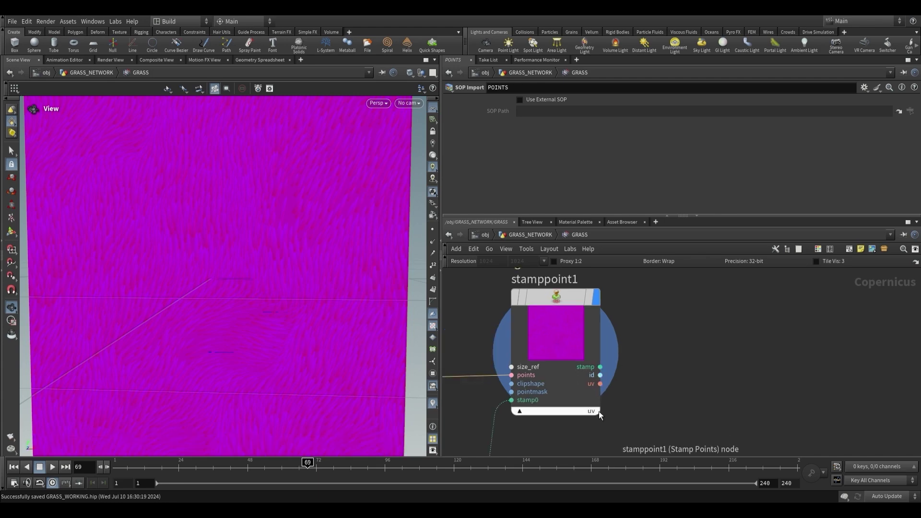
click(600, 375)
scroll(237, 274, down, 2)
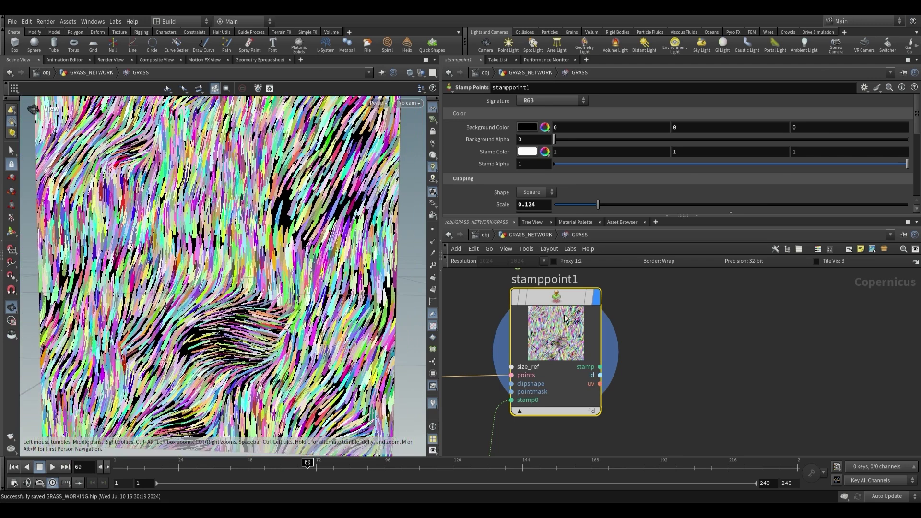
Add and display a Random Mono node, feeding stamppoint1's id output into its seed input.
scroll(551, 350, down, 1)
drag(513, 369, 637, 381)
text(random)
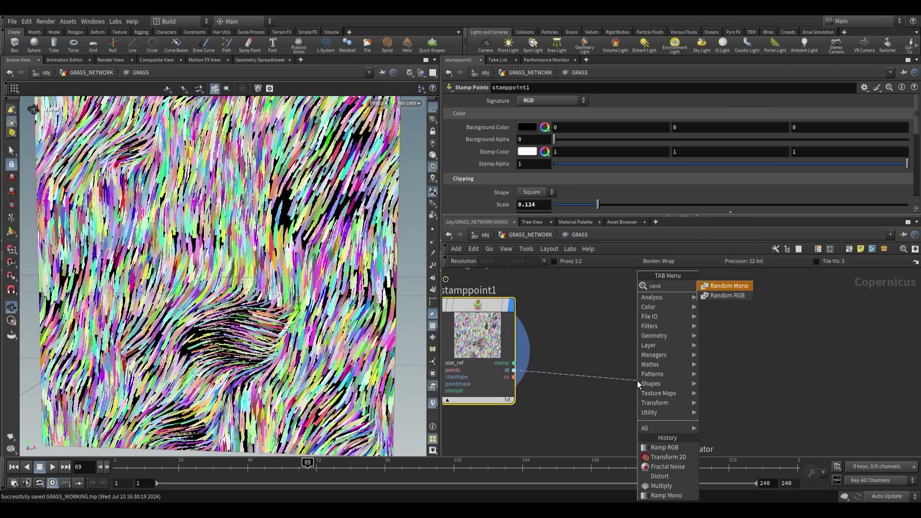
key(Return)
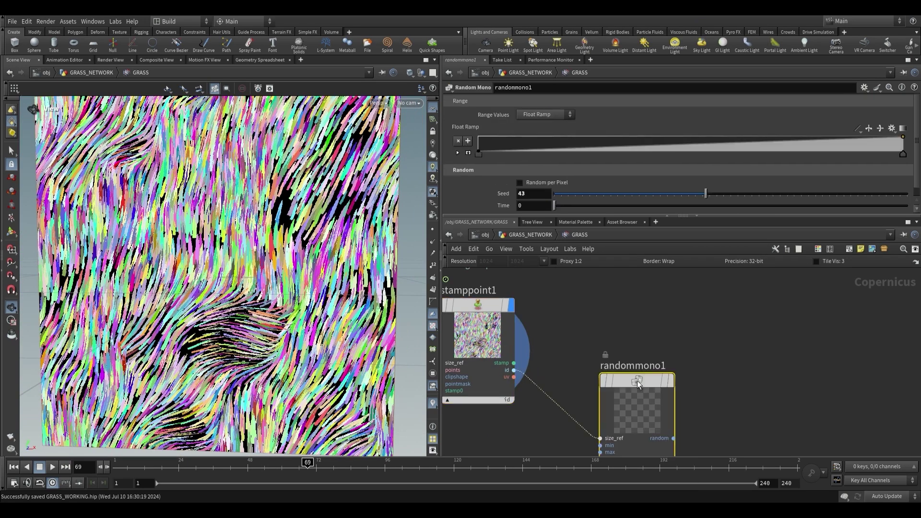
click(637, 381)
scroll(290, 288, down, 3)
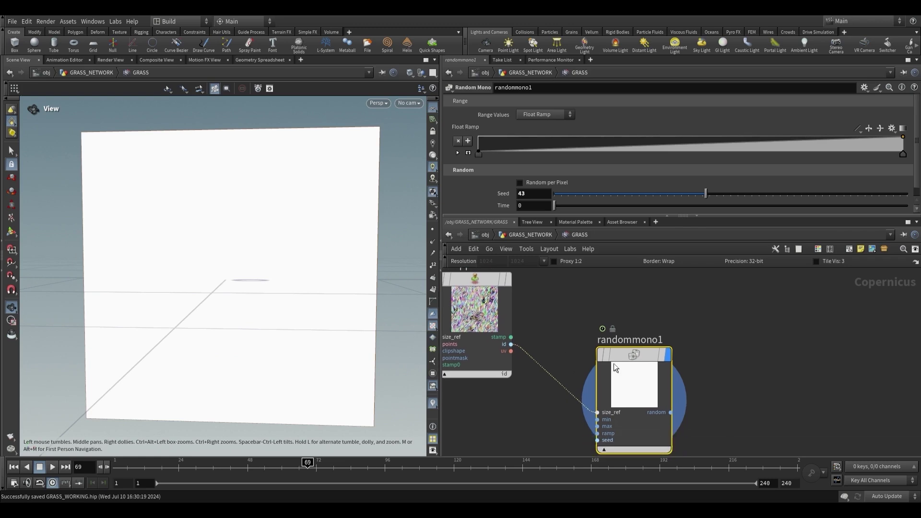
drag(578, 403, 599, 398)
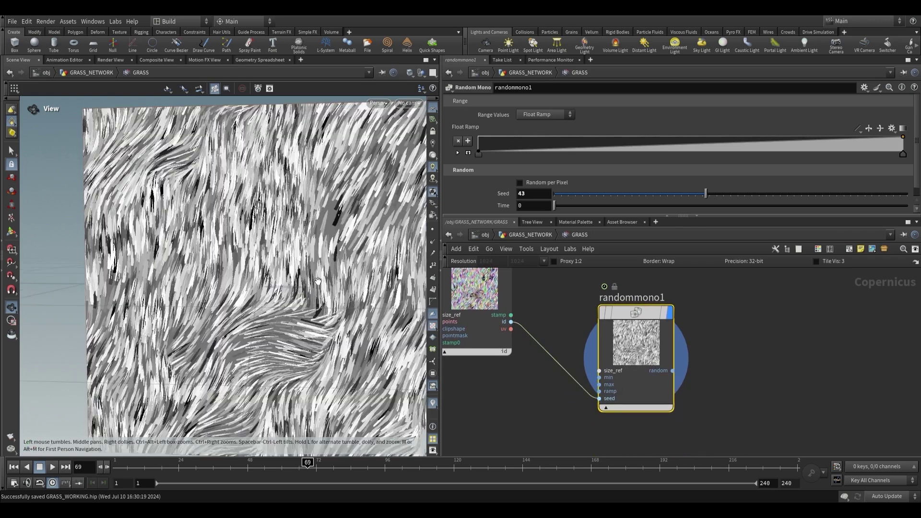
Add and display a Ramp RGB node driven by randommono1, with a bright green to dark green gradient.
drag(297, 285, 223, 343)
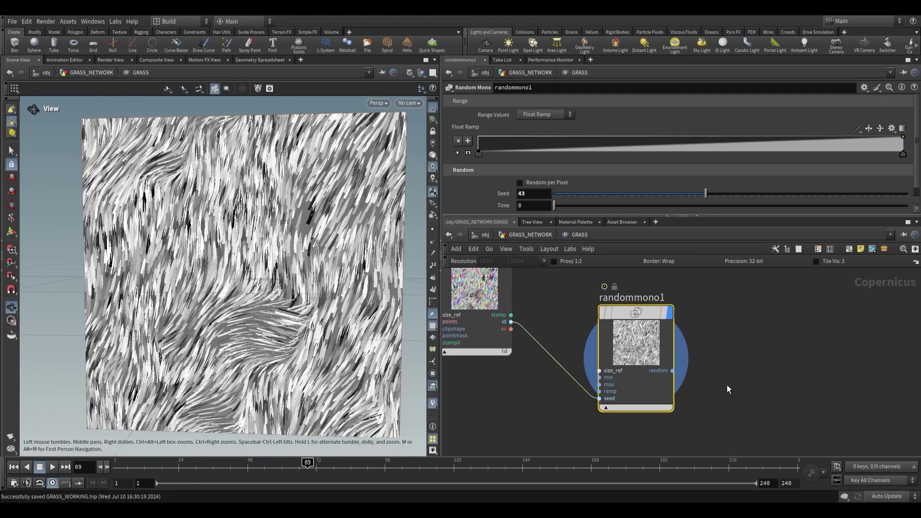
key(Tab)
text(ramp)
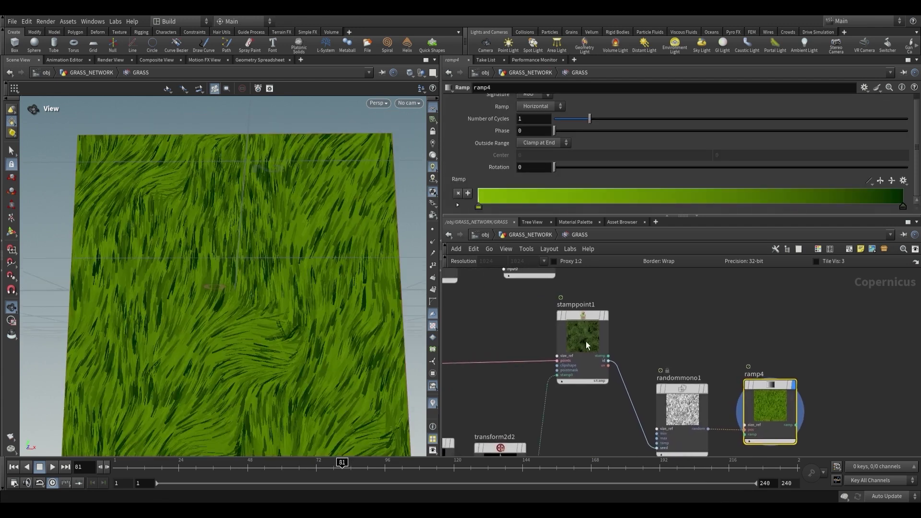
Bypass attribfrommap2 inside the POINTS network and return to the GRASS network's stamppoint1 node.
scroll(640, 328, up, 3)
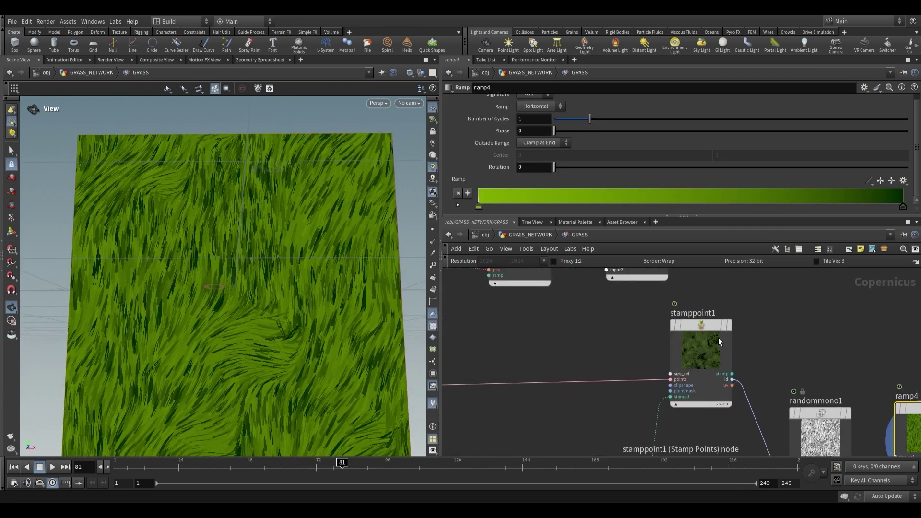
click(689, 363)
scroll(528, 358, down, 3)
double_click(506, 348)
scroll(615, 375, up, 3)
scroll(566, 377, up, 2)
click(548, 381)
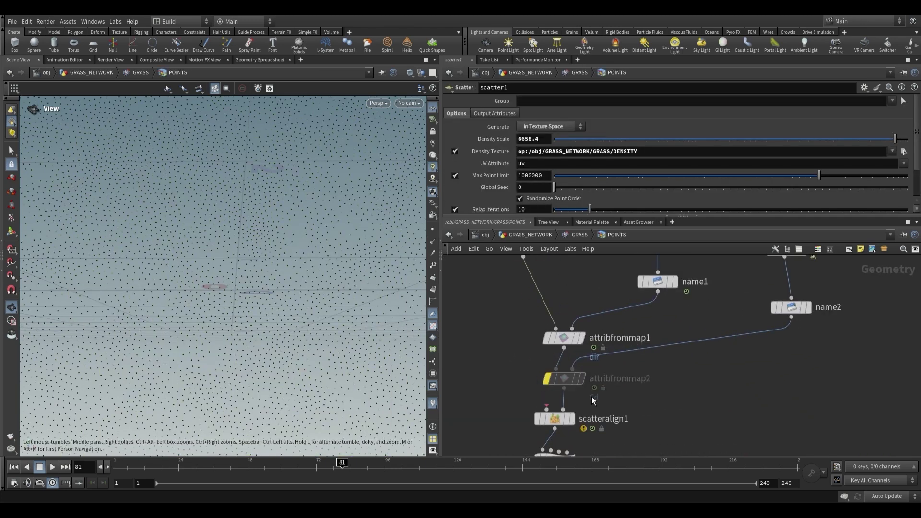
click(575, 233)
click(767, 327)
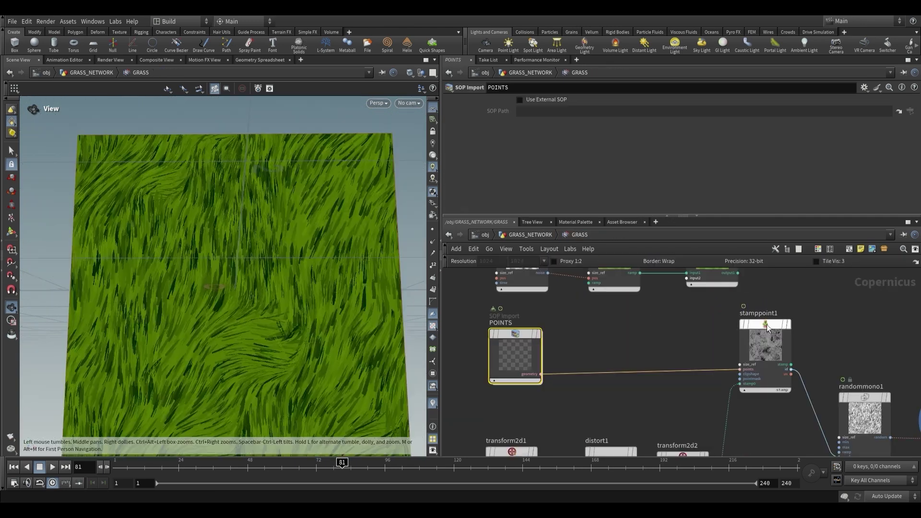
Add a Multiply blend node beyond stamppoint1 and above ramp4.
scroll(236, 263, up, 5)
middle_drag(901, 395, 704, 375)
click(778, 373)
key(Tab)
text(mult)
click(864, 287)
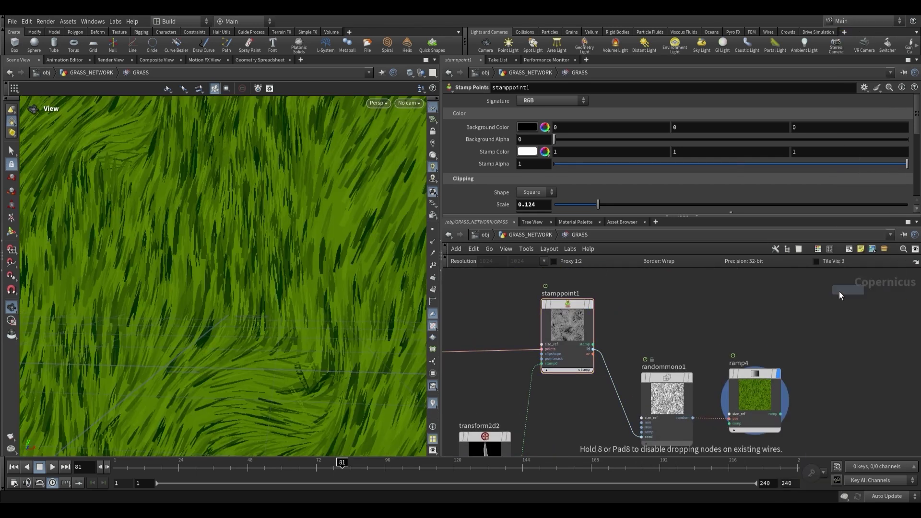
click(822, 331)
drag(593, 346, 593, 347)
click(581, 326)
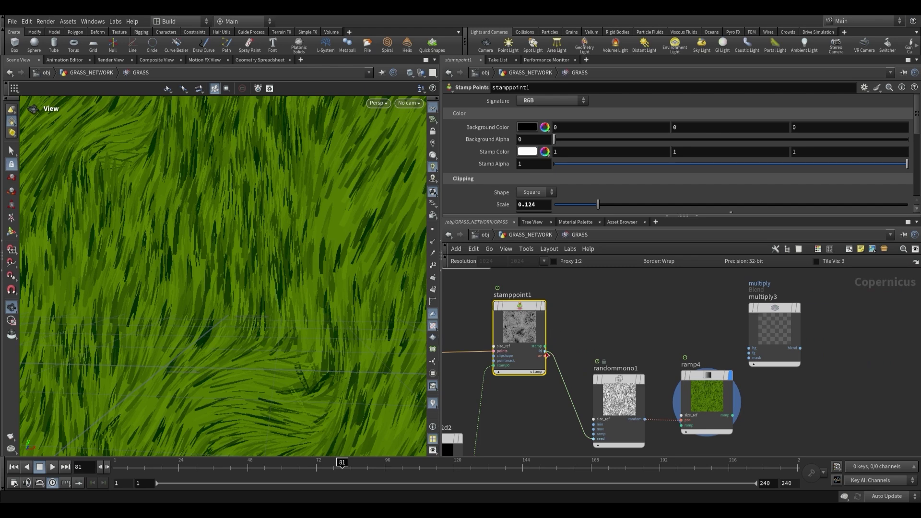
Wire stamppoint1's stamp output into multiply3's bg and ramp4 into its fg, and display the blend.
click(545, 346)
click(749, 348)
scroll(744, 391, up, 2)
click(733, 416)
click(753, 340)
drag(778, 316, 790, 310)
key(r)
scroll(304, 283, down, 5)
scroll(304, 276, up, 3)
Try moving ramp4's dark green stop toward the bright end, and undo the change.
click(703, 366)
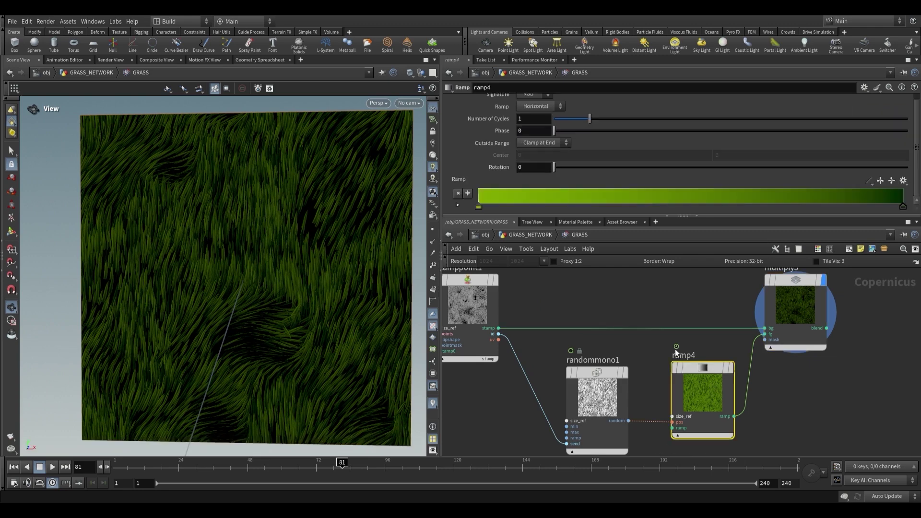
drag(902, 207, 834, 207)
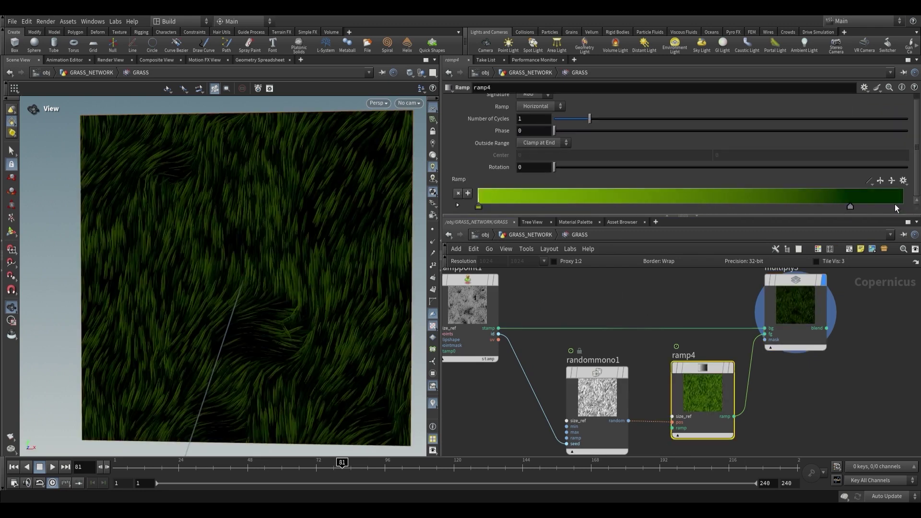
key(ctrl+z)
key(ctrl+z)
Re-enable attribfrommap2 in the POINTS network, return to GRASS and inspect the multiply3 result.
scroll(618, 307, down, 5)
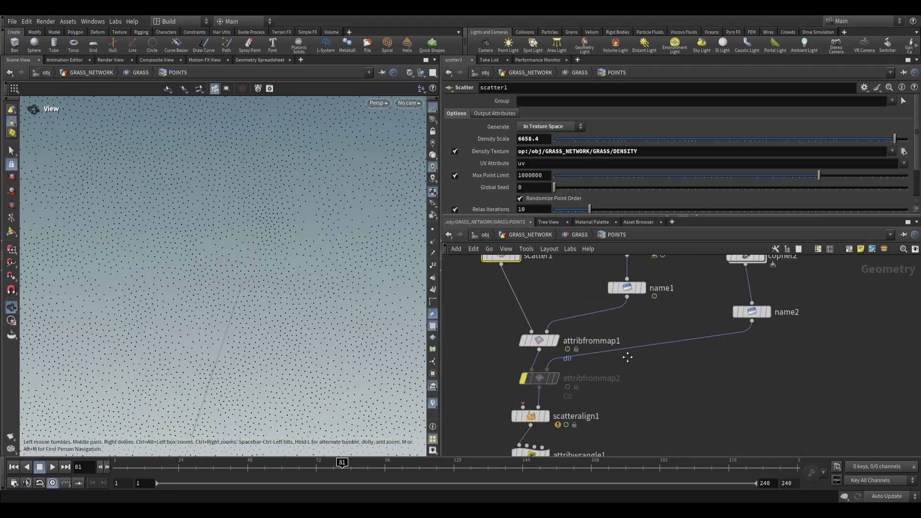
scroll(530, 370, up, 3)
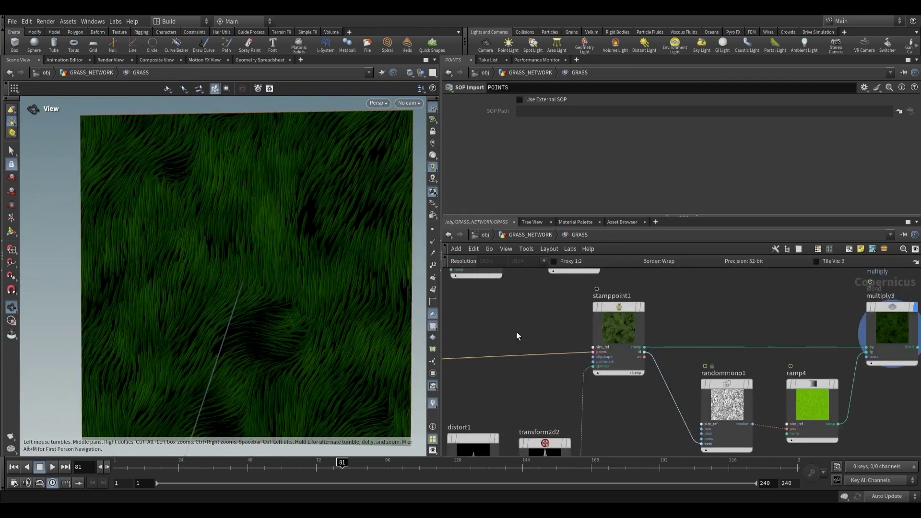
scroll(676, 335, down, 2)
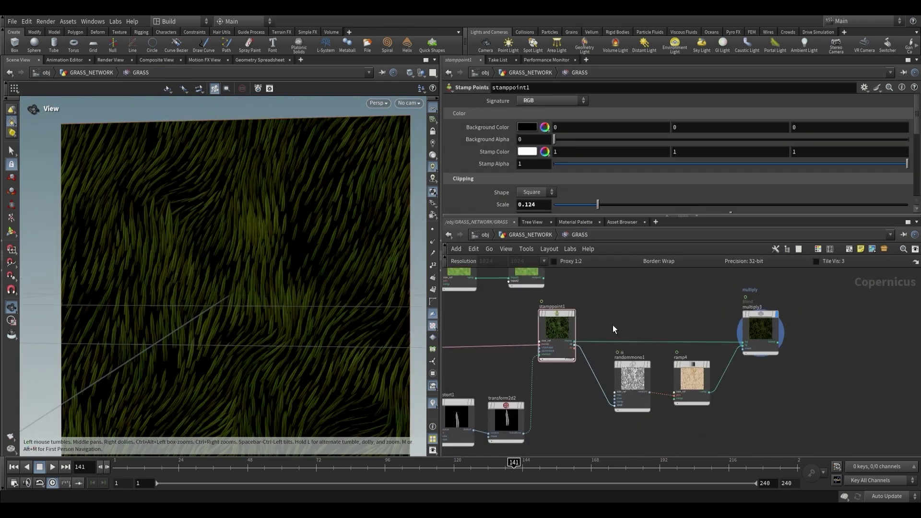
scroll(577, 323, up, 2)
scroll(566, 335, up, 1)
drag(345, 297, 298, 300)
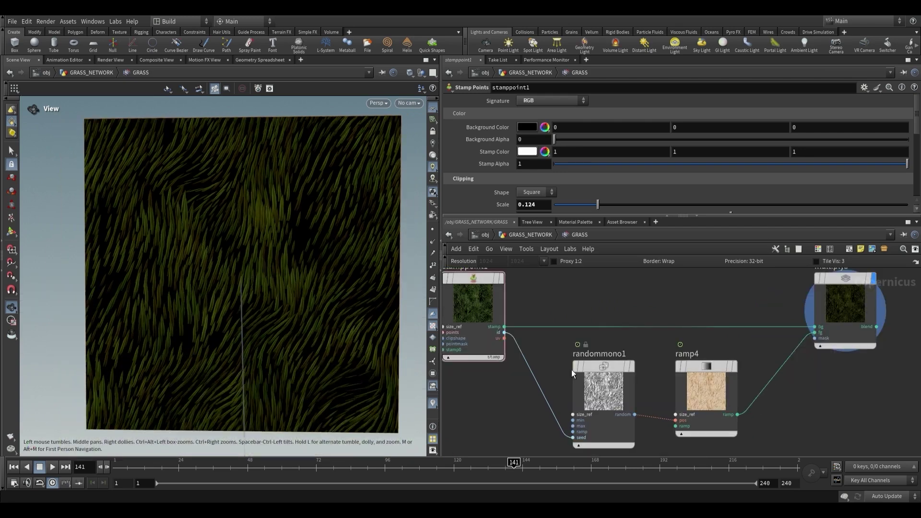
Add and display an ID to Mask node fed by stamppoint1's id output.
scroll(586, 321, down, 2)
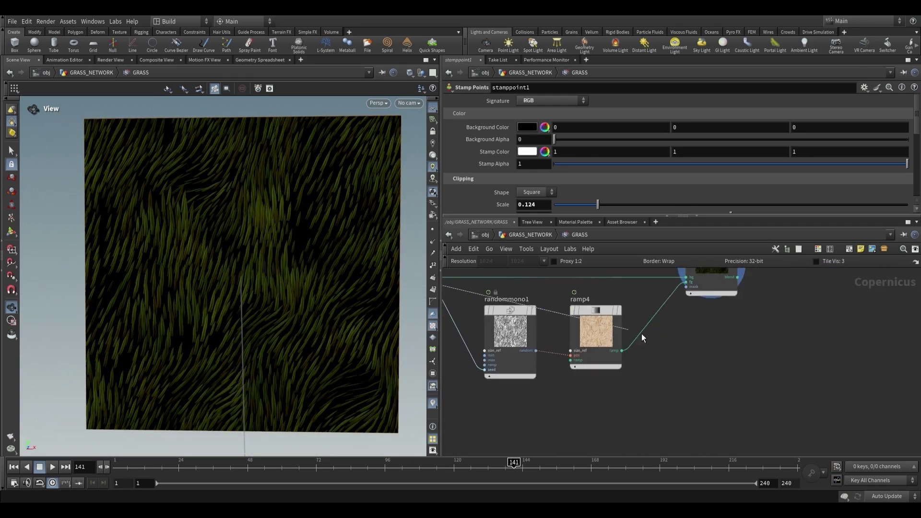
key(Tab)
text(idto)
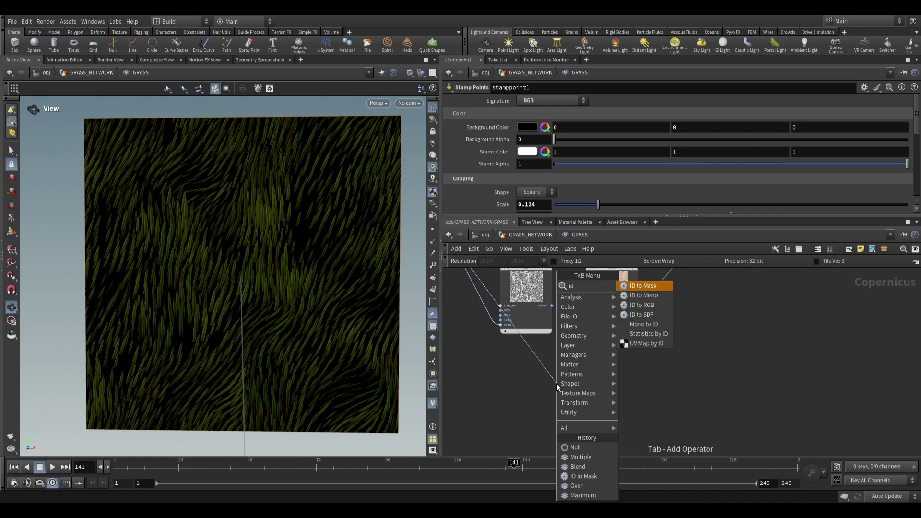
key(Return)
click(557, 384)
Enable Keep by Range on idtomask1 with a Start ID of 0, and set its range filter to select 1 of 1.
click(461, 122)
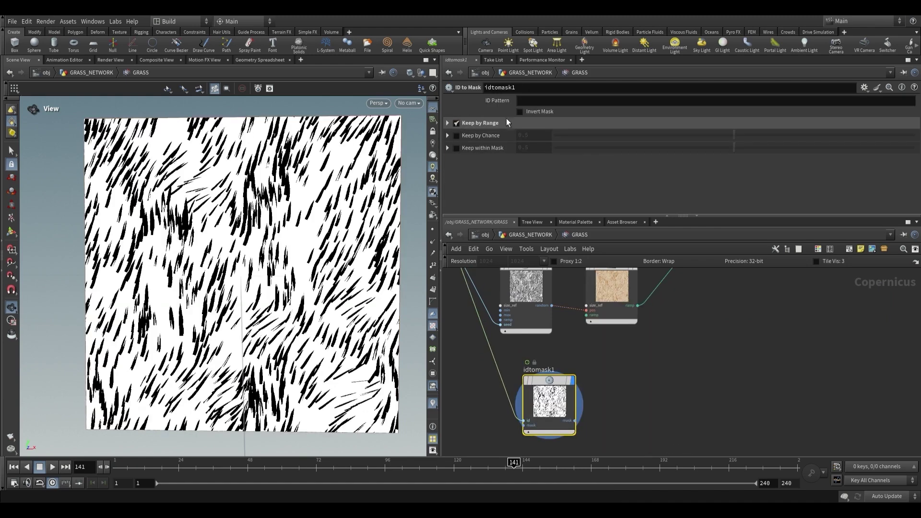
click(473, 122)
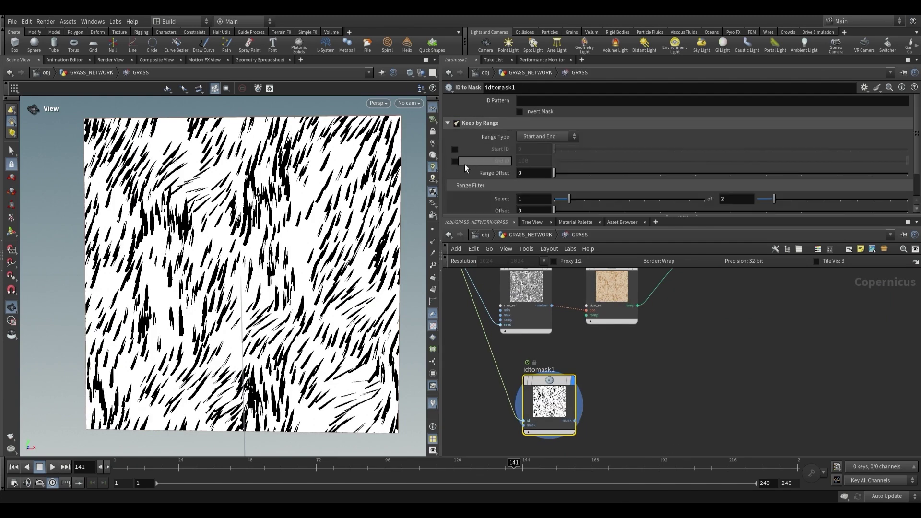
click(454, 150)
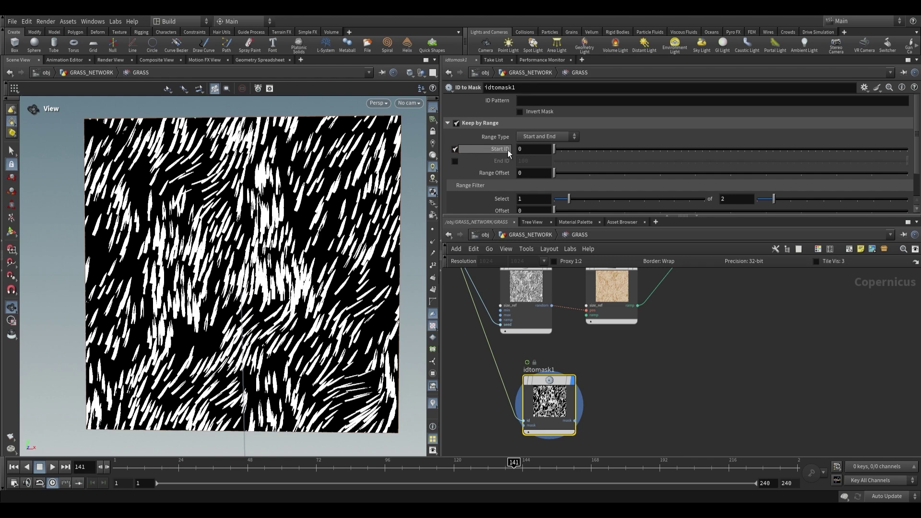
scroll(522, 173, down, 2)
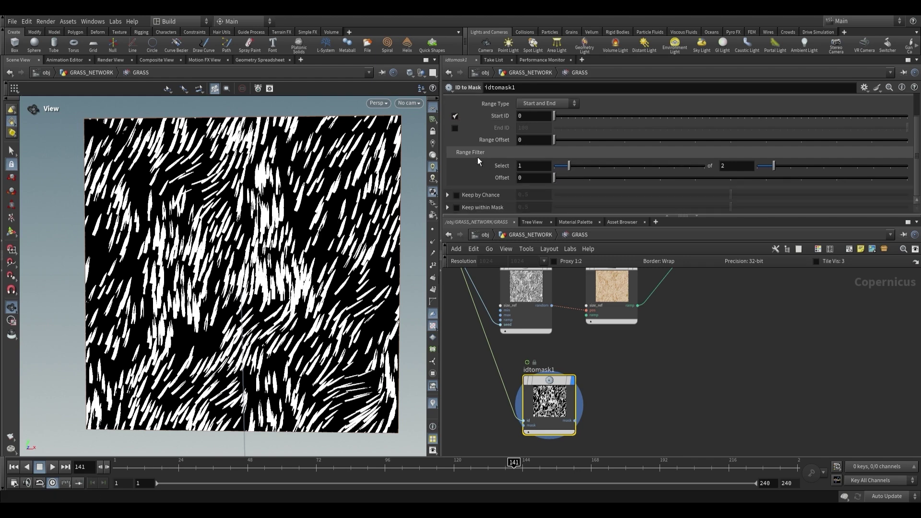
scroll(305, 208, up, 5)
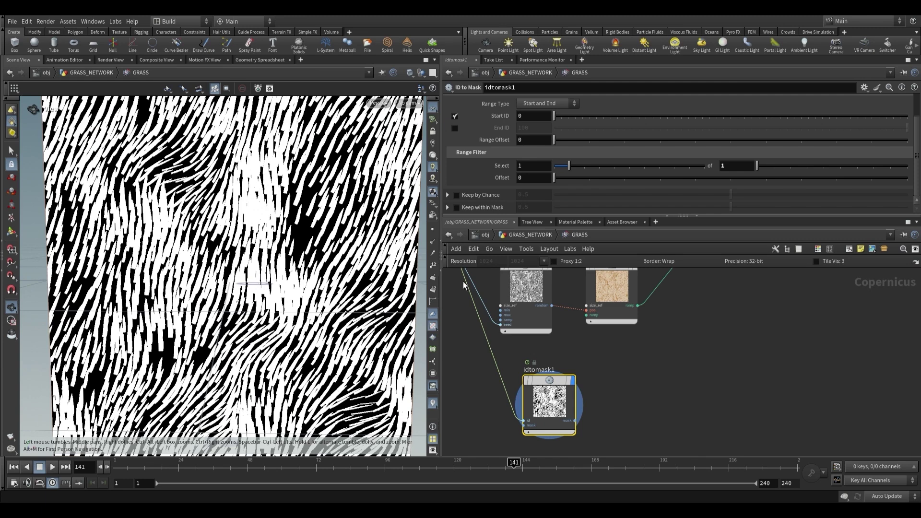
Inspect the blade mask up close and place idtomask1 beneath multiply3.
scroll(631, 373, down, 2)
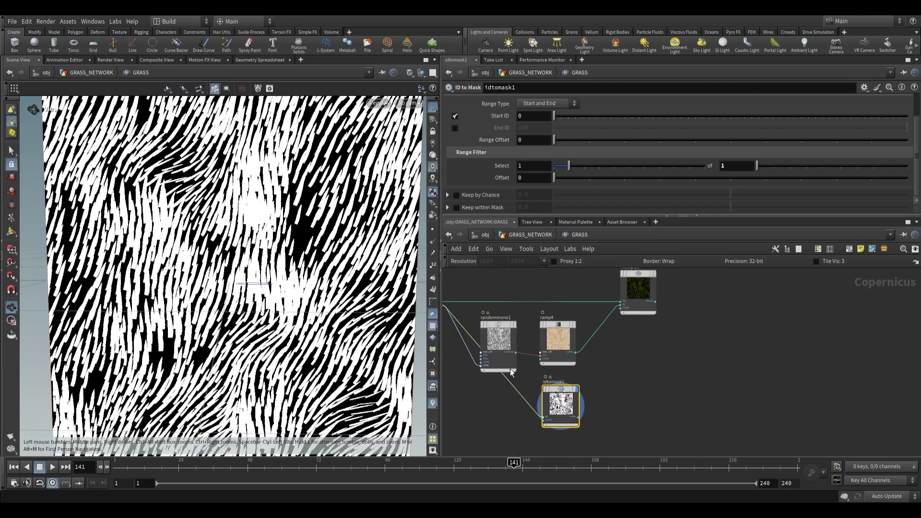
scroll(312, 260, up, 3)
scroll(334, 243, down, 5)
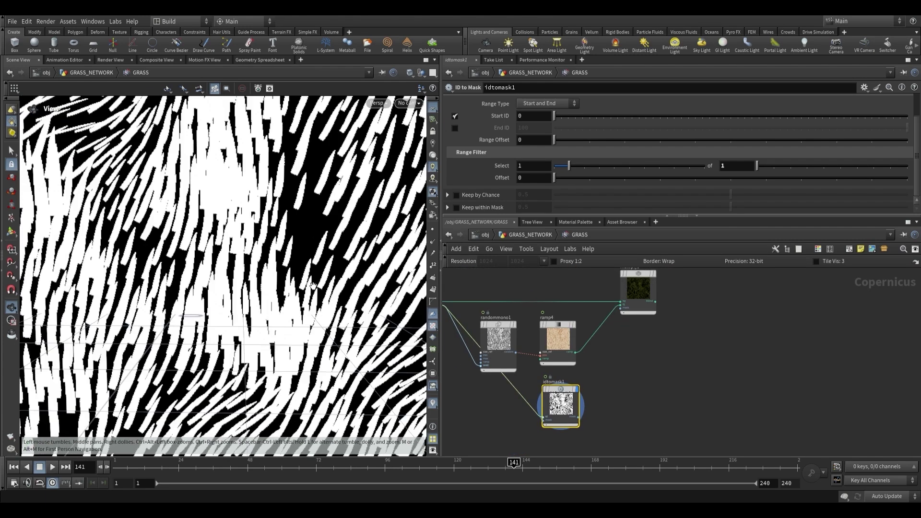
scroll(628, 340, up, 2)
drag(518, 425, 613, 379)
middle_drag(689, 406, 646, 375)
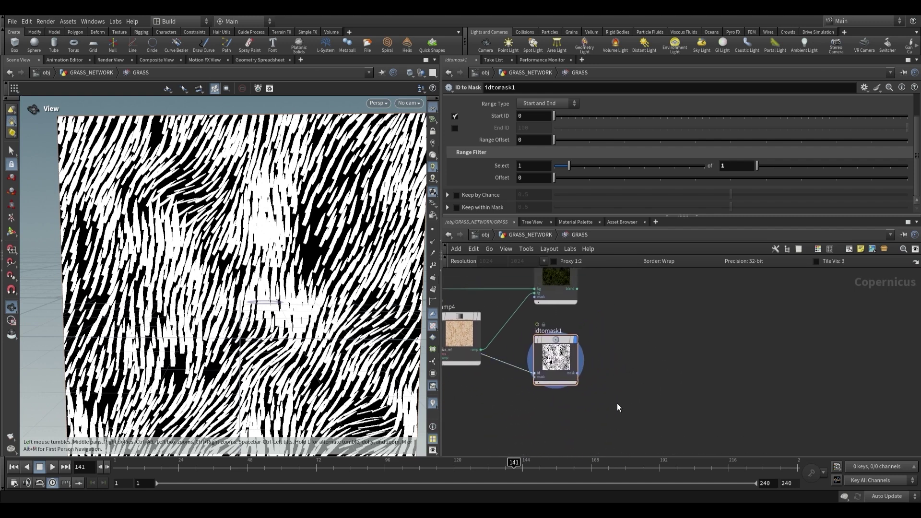
Add a Fractal Noise node below idtomask1.
scroll(640, 383, down, 2)
key(Tab)
text(frac)
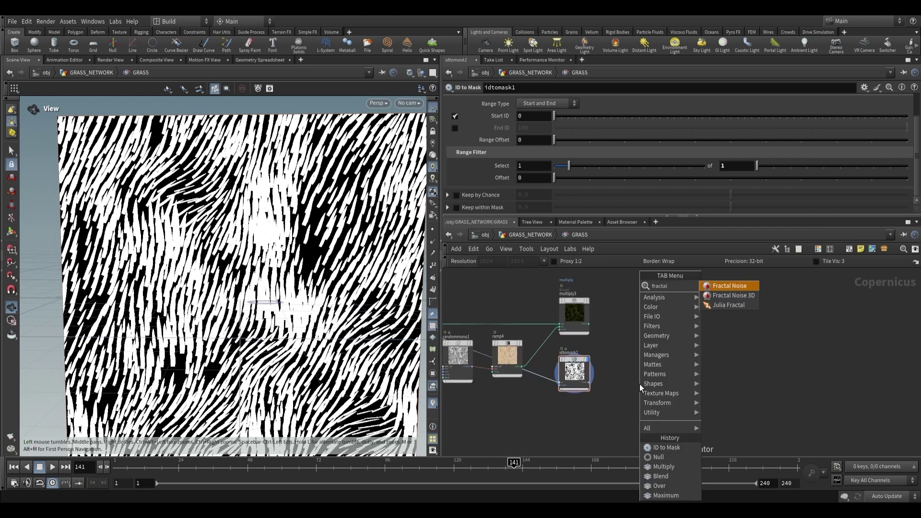
key(Return)
click(586, 411)
Add and display a Ramp RGB node driven by the new fractal noise, with a dark olive to green gradient.
key(Tab)
text(ra)
key(Down)
key(Return)
click(631, 410)
middle_drag(634, 324, 646, 348)
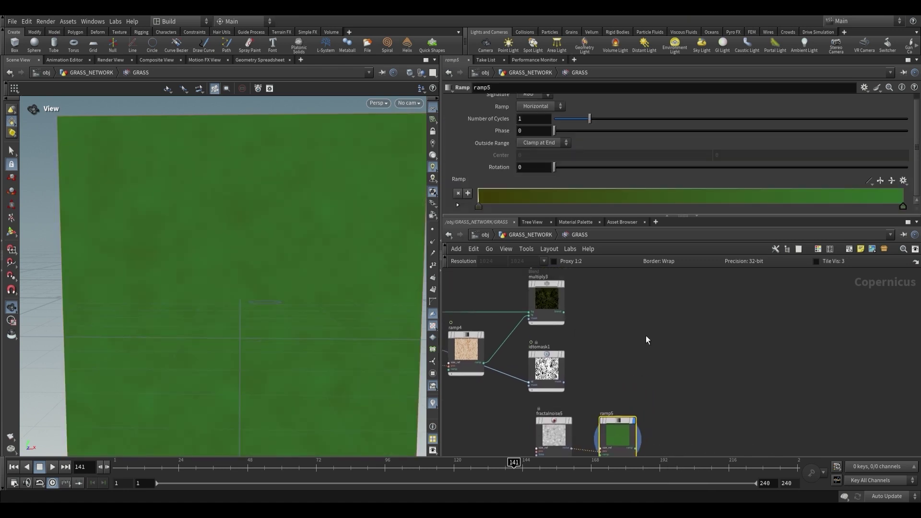
Add and display a Maximum blend node combining multiply3 with ramp5, using idtomask1 as its mask.
key(Tab)
key(Right)
key(Return)
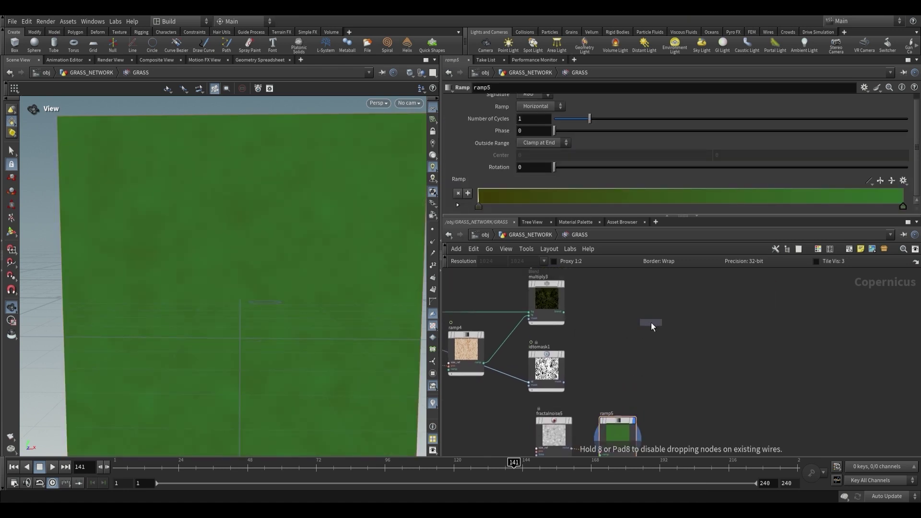
click(660, 303)
scroll(622, 307, up, 1)
drag(635, 433, 667, 318)
scroll(662, 309, up, 1)
Invert the mask of idtomask1.
click(522, 413)
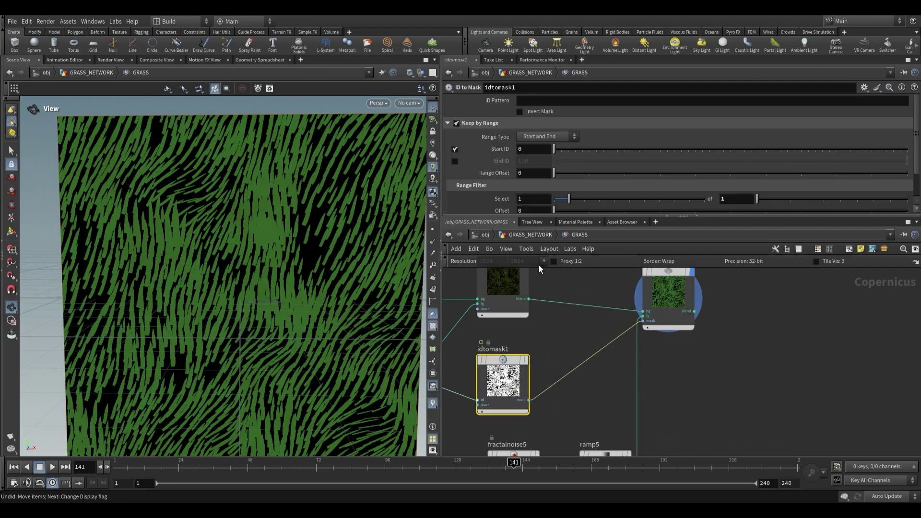
click(520, 111)
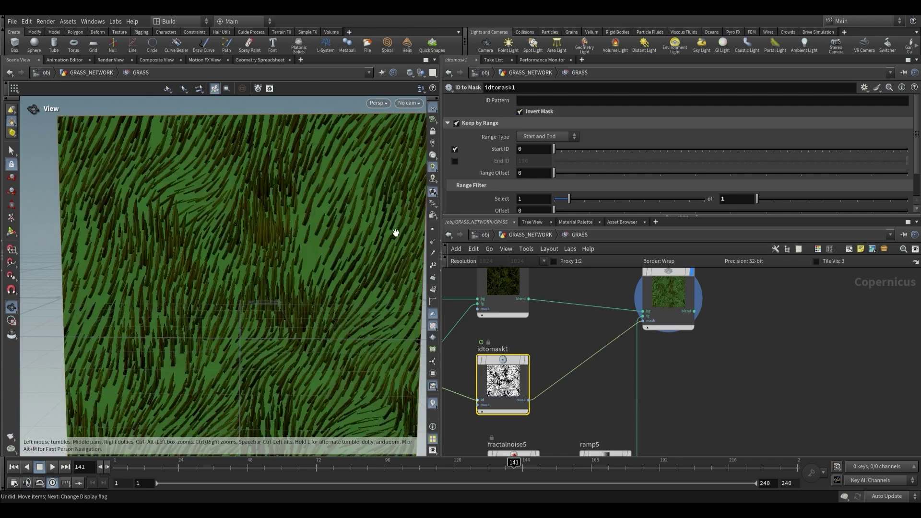
scroll(623, 384, down, 2)
Darken ramp5's gradient to a deep olive with a color value of 0.034.
click(602, 385)
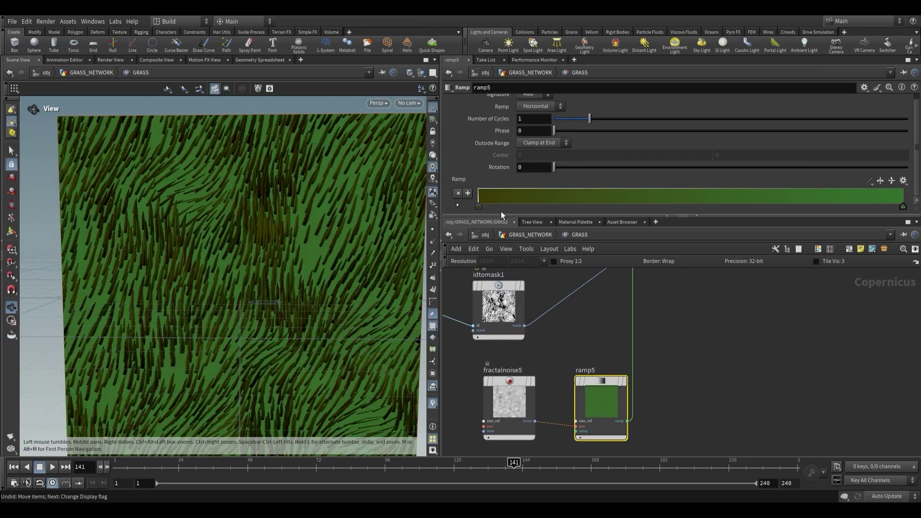
click(479, 207)
click(784, 272)
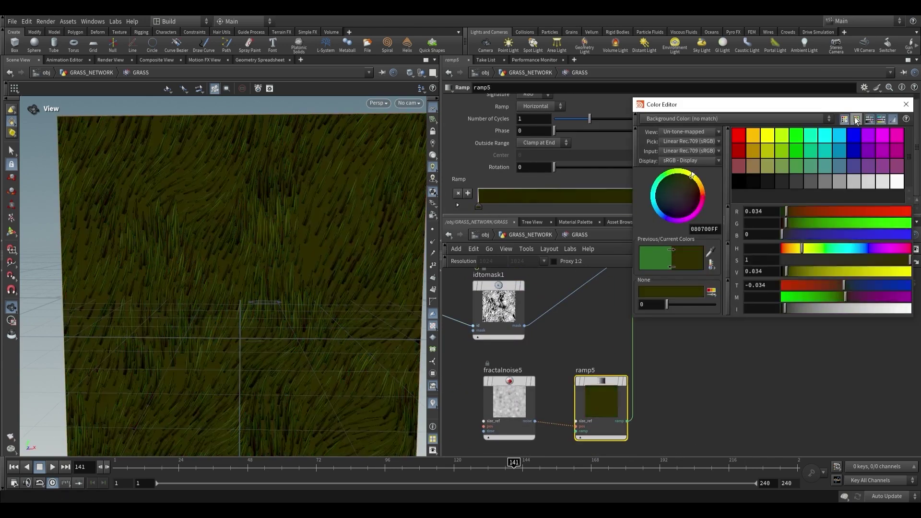
click(905, 105)
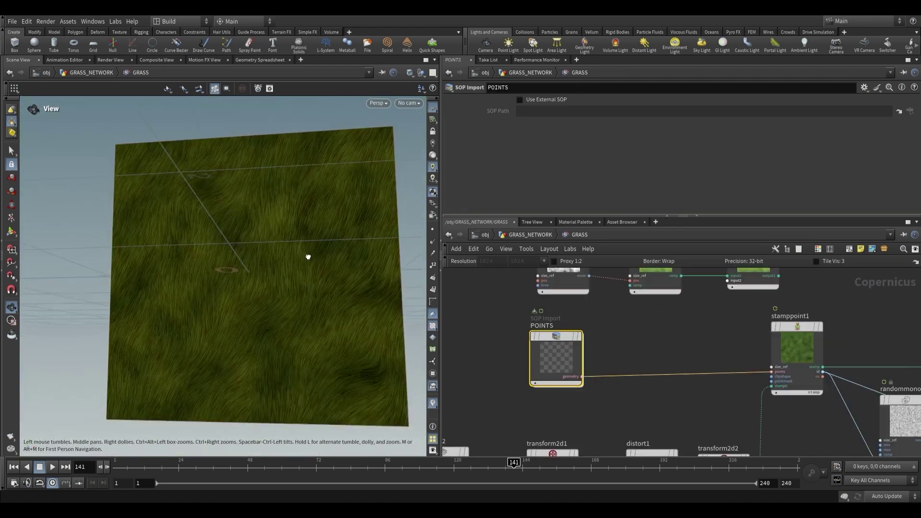
Display stamppoint1 and feed its stamp output into a new RGB to Mono node.
scroll(308, 267, up, 5)
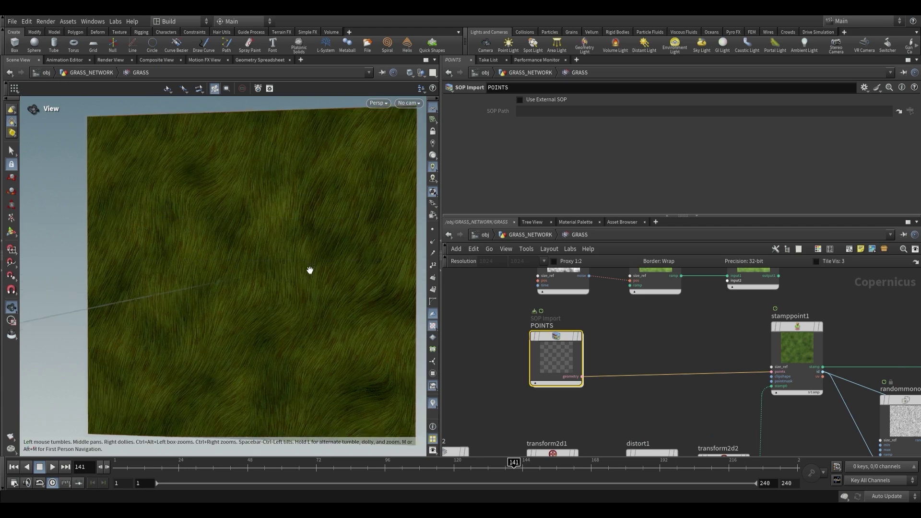
click(785, 346)
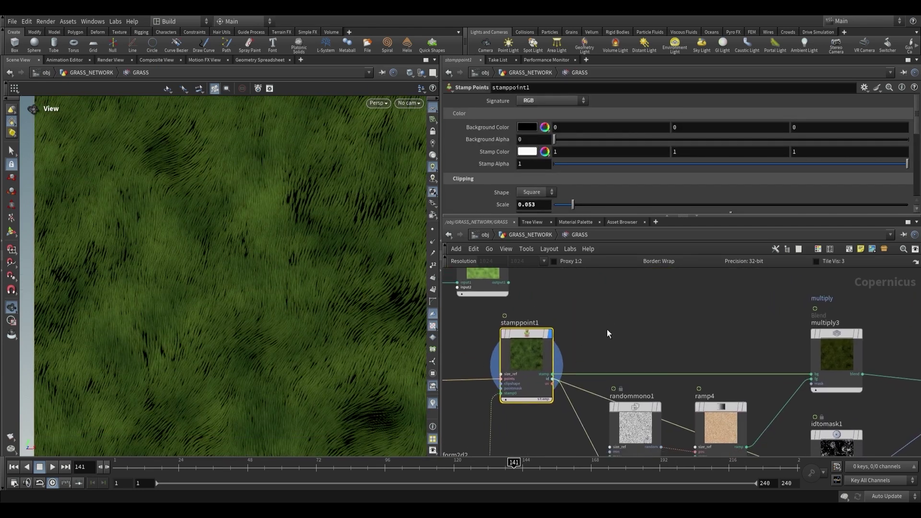
click(518, 414)
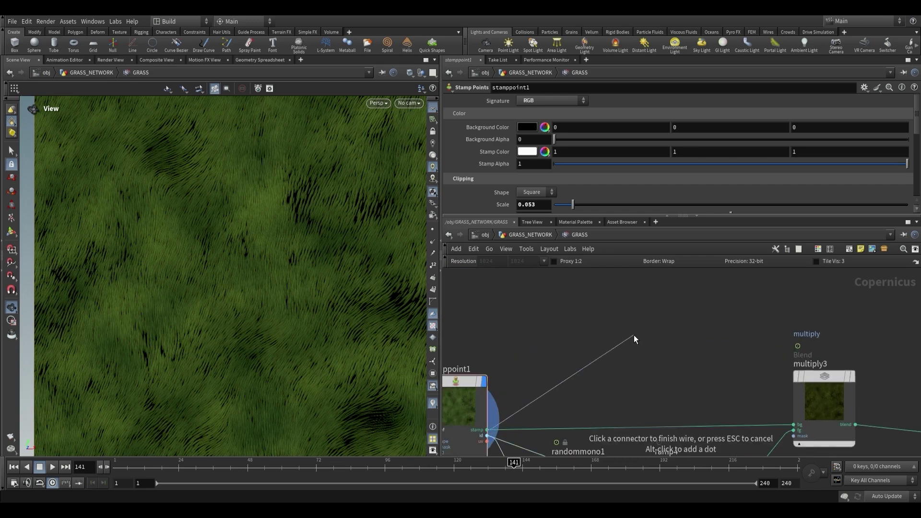
click(634, 335)
text(to mono)
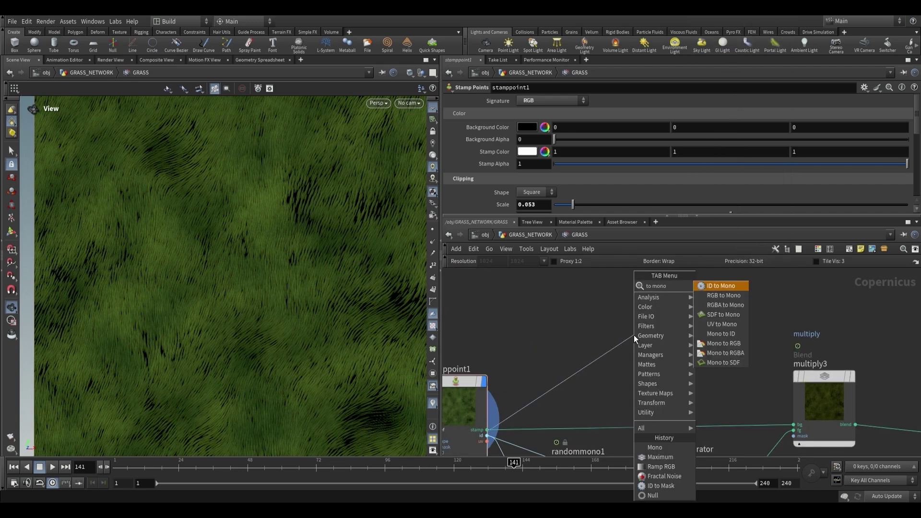
click(733, 298)
Add a Height to Ambient Occlusion node after mono1 with Height Scale 1, placed above maximum1.
key(Tab)
text(am)
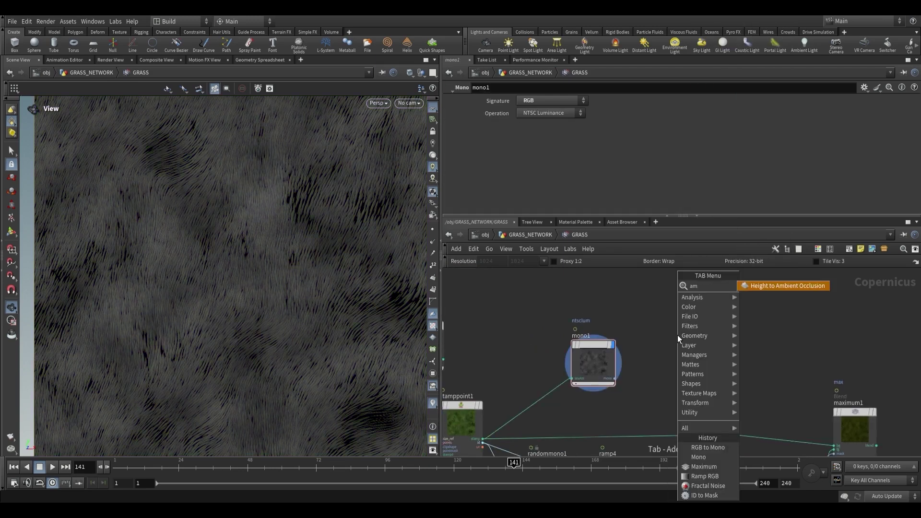
key(Return)
click(677, 335)
drag(557, 114, 906, 118)
middle_drag(808, 358, 609, 320)
drag(485, 294, 590, 295)
Add a Blend node with maximum1 as background and the ambient occlusion output as foreground.
key(Tab)
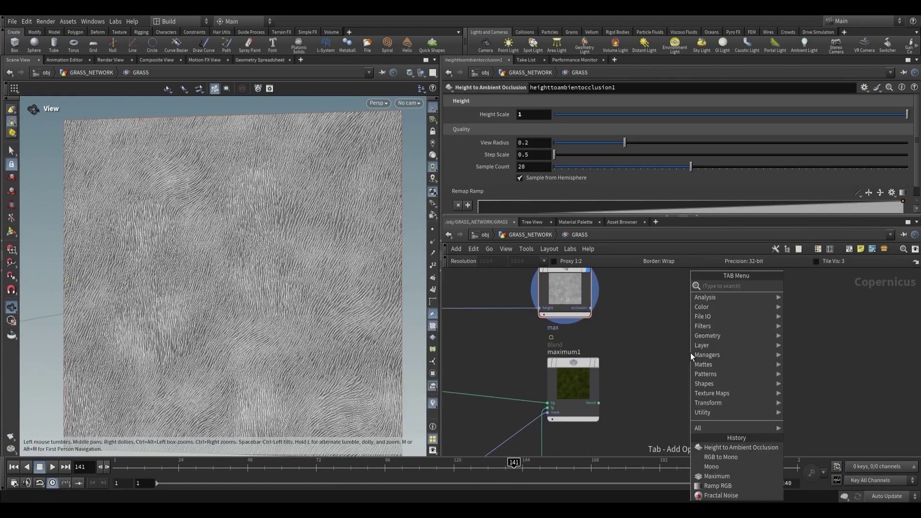
text(blend)
key(Return)
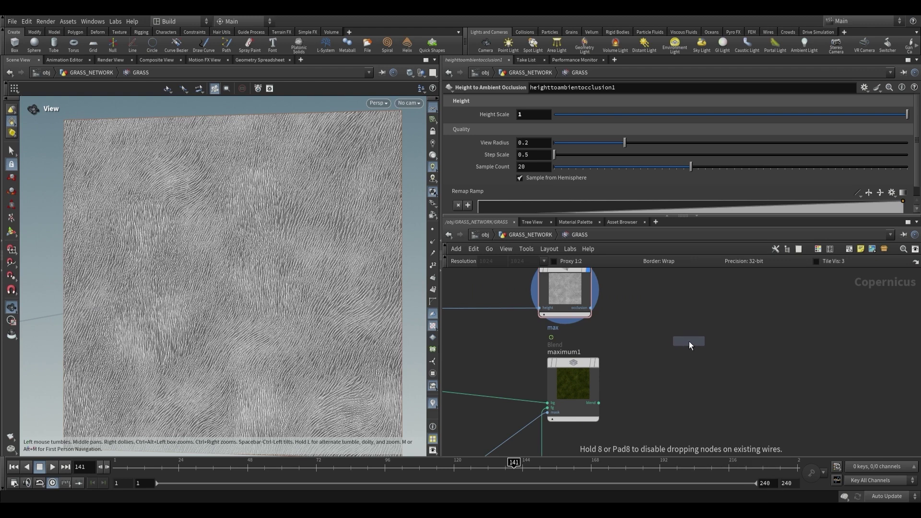
click(688, 341)
scroll(628, 339, up, 2)
drag(593, 437, 686, 406)
drag(582, 307, 759, 352)
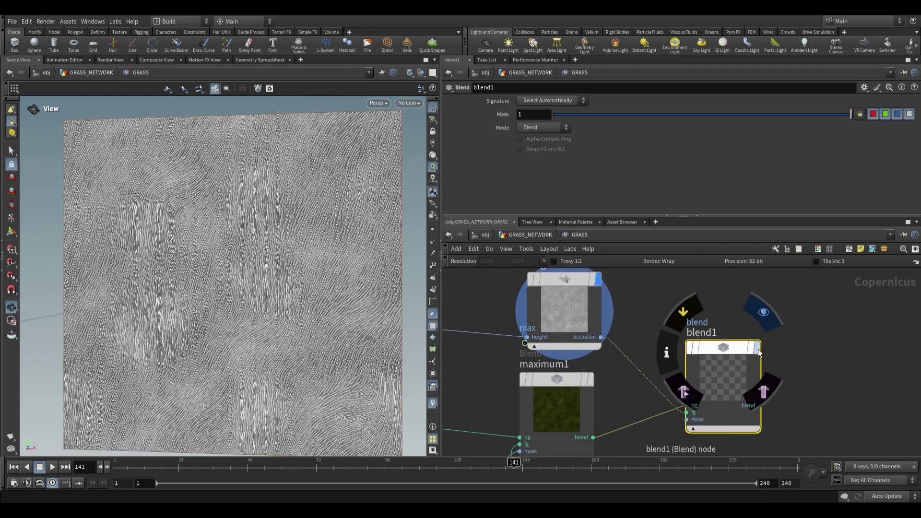
Display blend1, set its mode to SoftLight with a mask of 0.415, and check the result.
click(758, 349)
click(544, 127)
click(531, 279)
drag(306, 287, 254, 255)
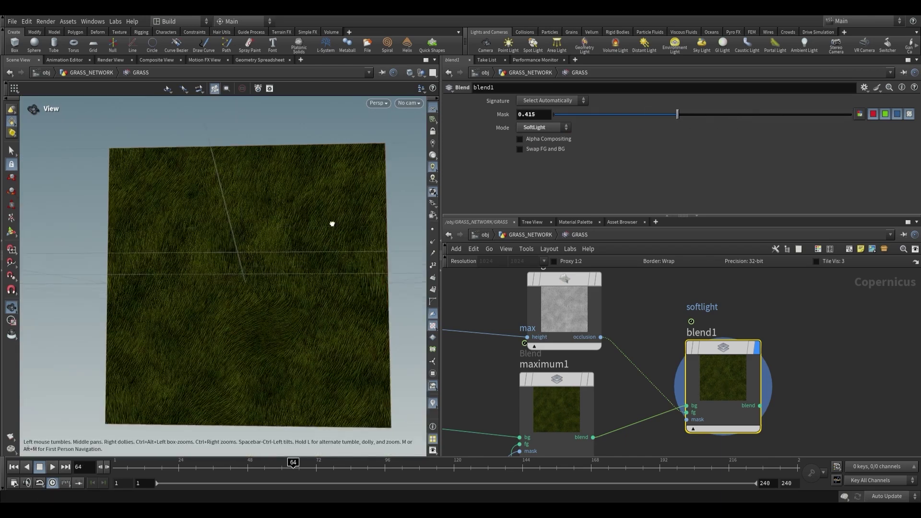
drag(331, 222, 280, 214)
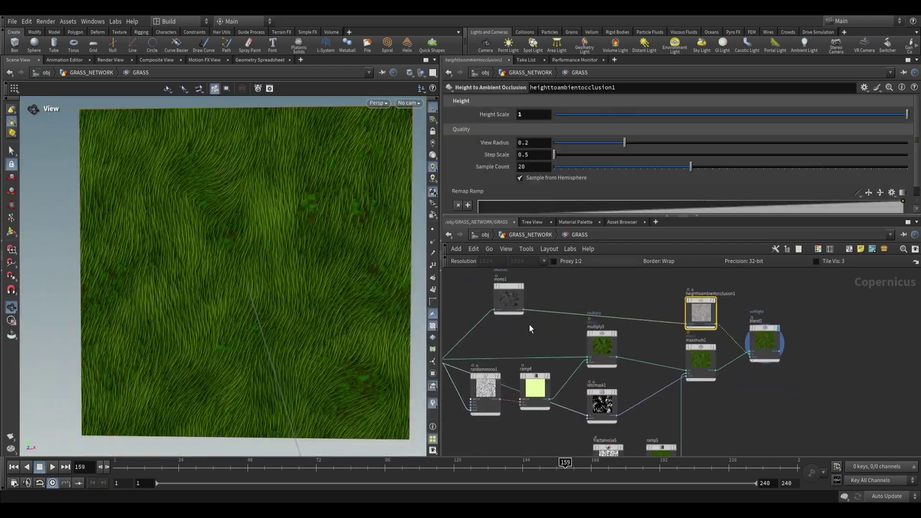
Set the number of stamps on stamppoint1 to 2.
middle_drag(528, 324, 663, 332)
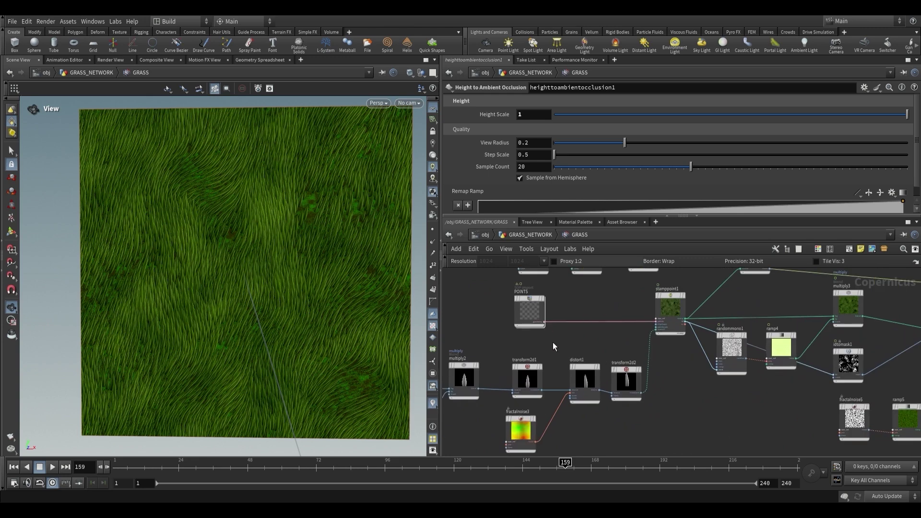
scroll(574, 338, up, 2)
click(626, 339)
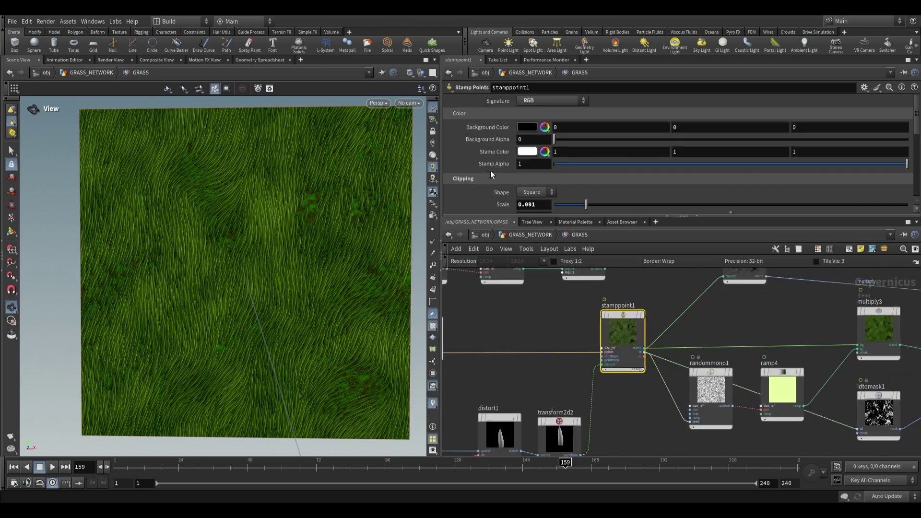
scroll(499, 172, down, 5)
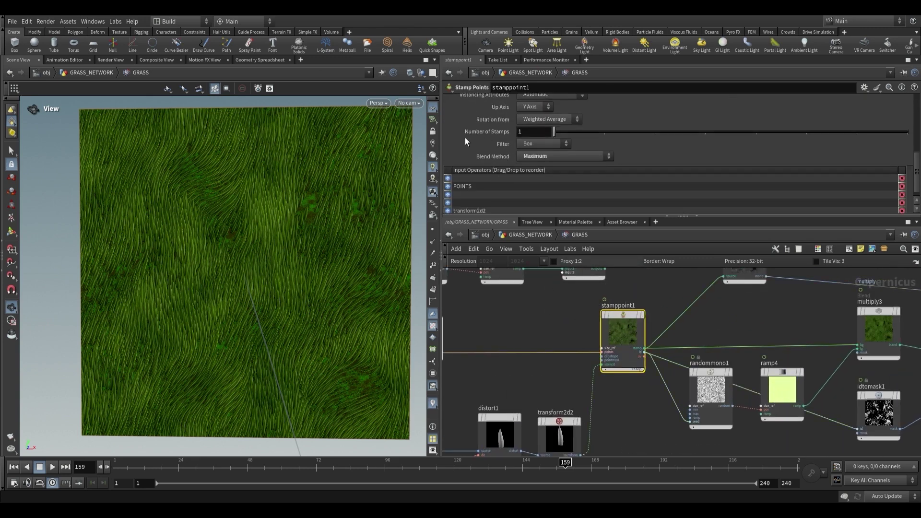
middle_drag(559, 375, 589, 356)
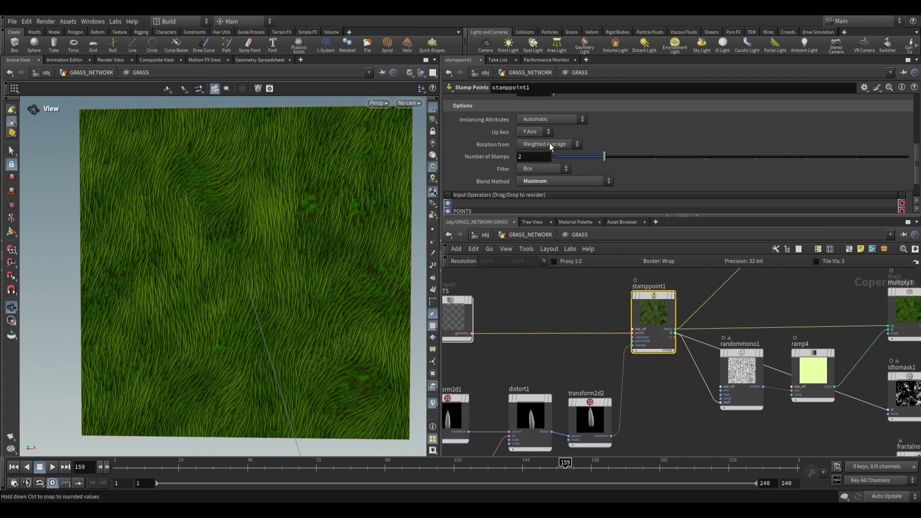
Duplicate the blade's distort, 2D transform and fractal noise nodes to create a second blade variant.
scroll(672, 297, down, 2)
click(632, 312)
drag(521, 395, 644, 318)
key(ctrl+c)
key(ctrl+v)
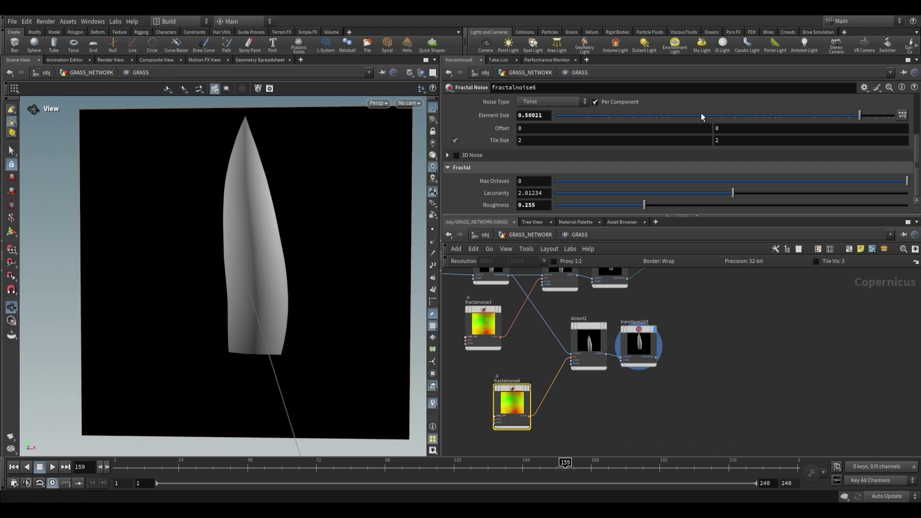
Connect transform2d3 to the second stamp input of stamppoint1 and display the stamped result.
click(638, 343)
mouse_move(638, 343)
middle_down()
mouse_move(576, 376)
mouse_move(650, 335)
middle_up()
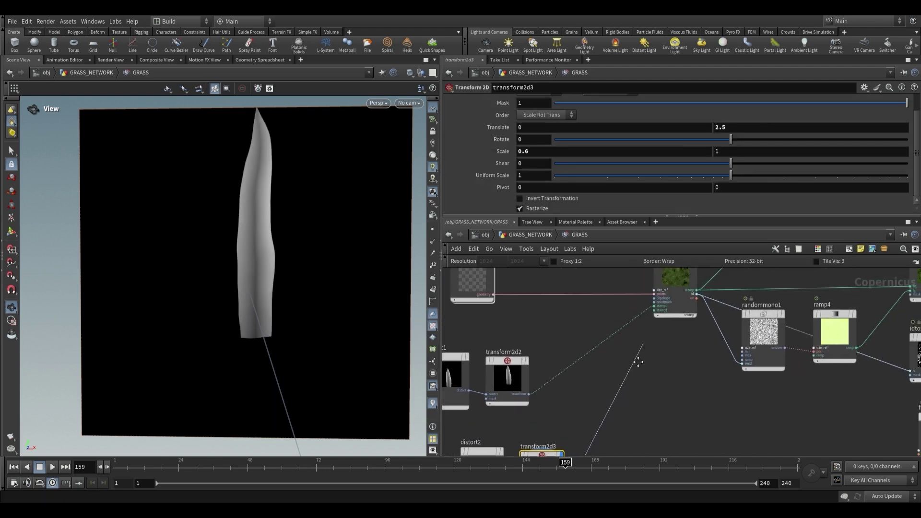
scroll(629, 370, up, 3)
click(686, 295)
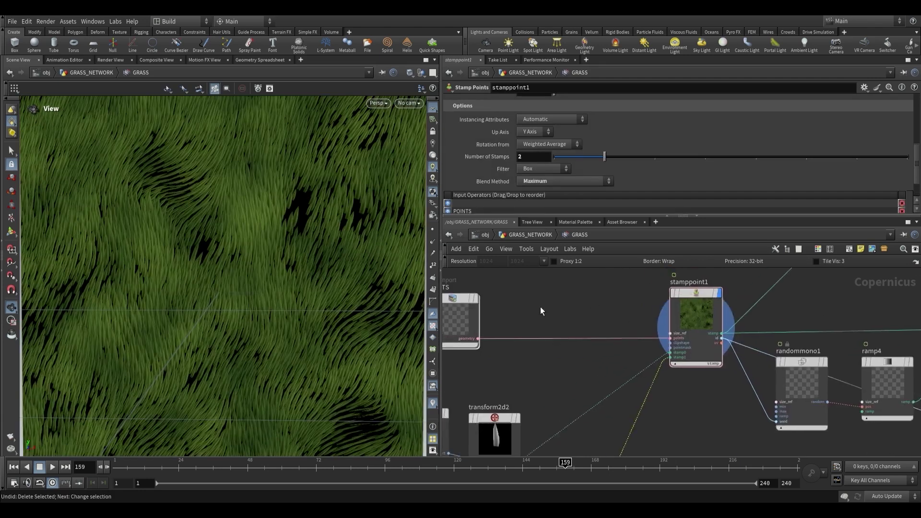
click(537, 324)
double_click(553, 324)
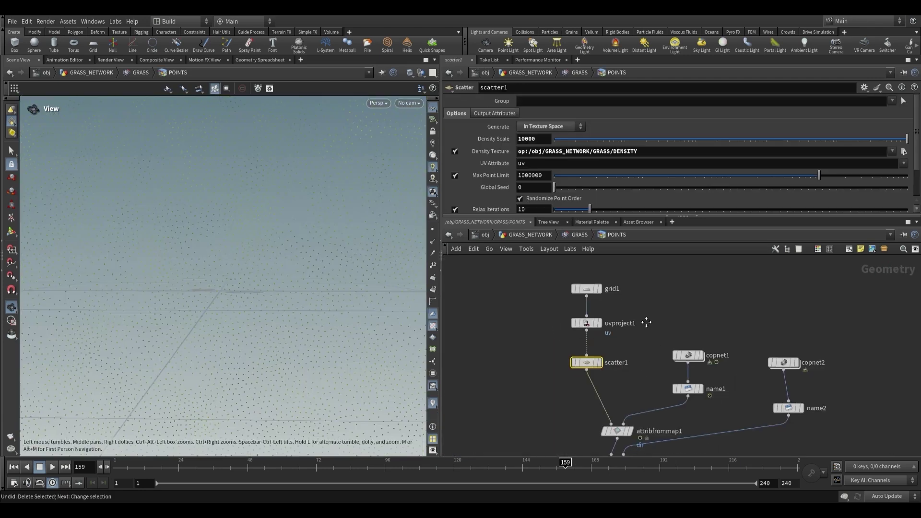
scroll(631, 309, up, 3)
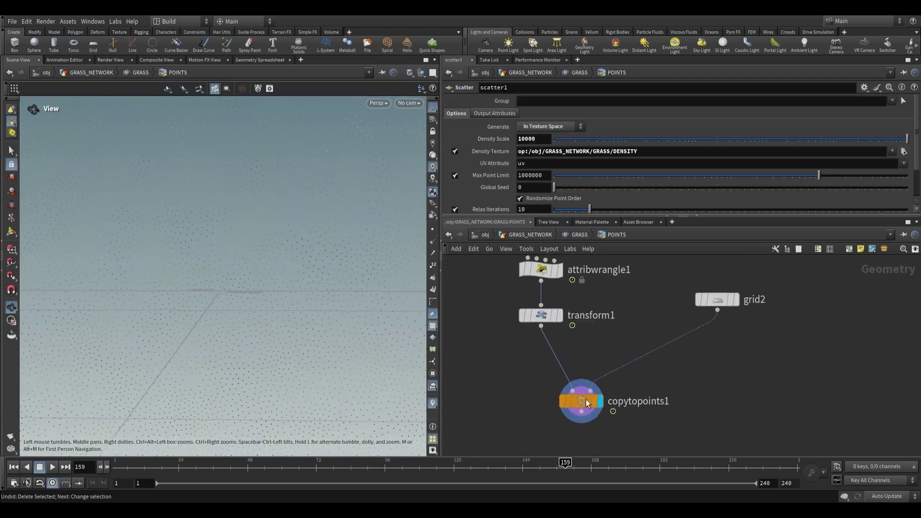
click(585, 398)
scroll(611, 347, down, 1)
key(Tab)
click(543, 343)
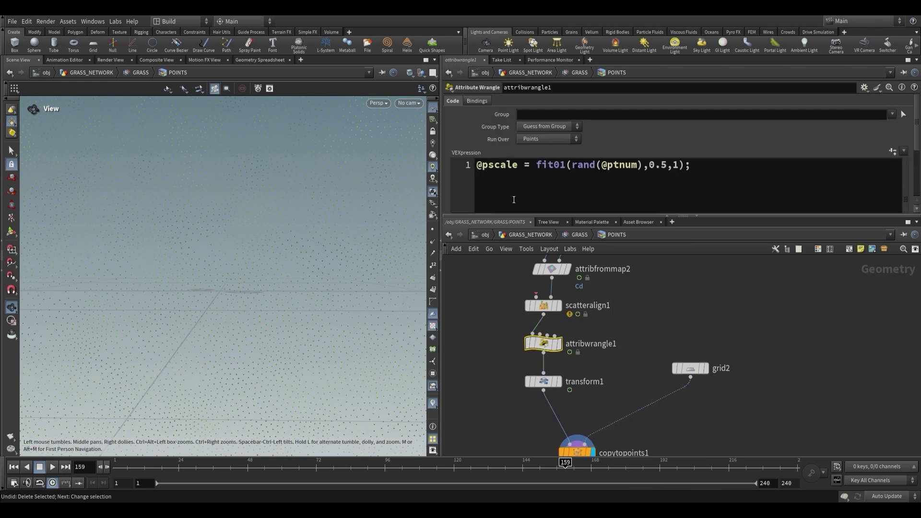
key(Return)
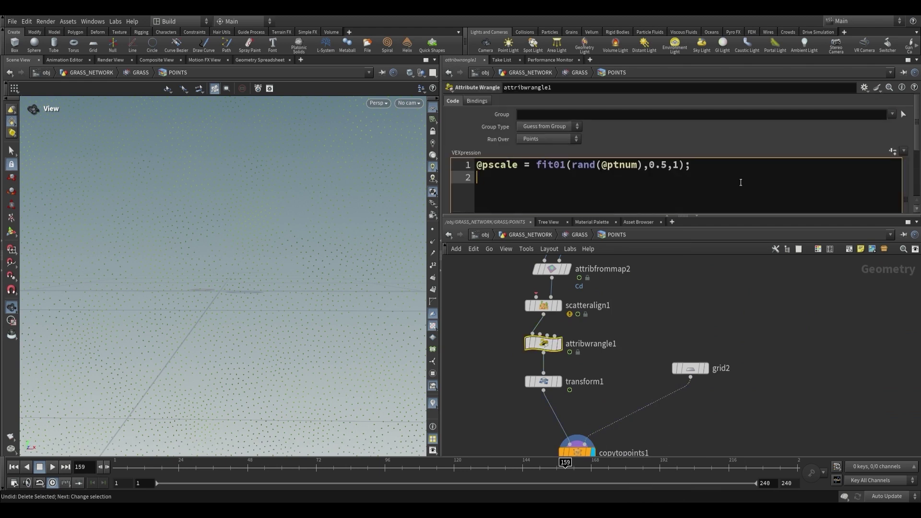
text(i@stamp = rand())
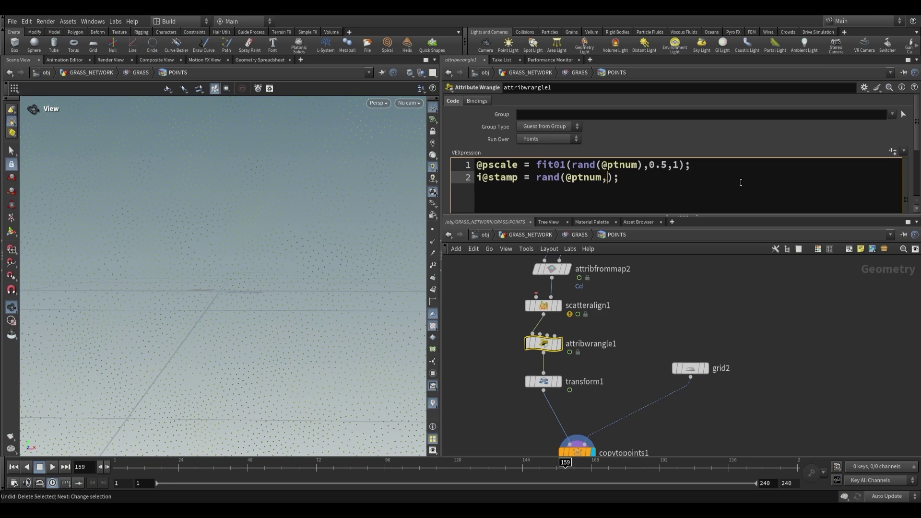
Sort the points by stamp in the geometry spreadsheet and wrap the stamp's random expression in rint().
click(259, 59)
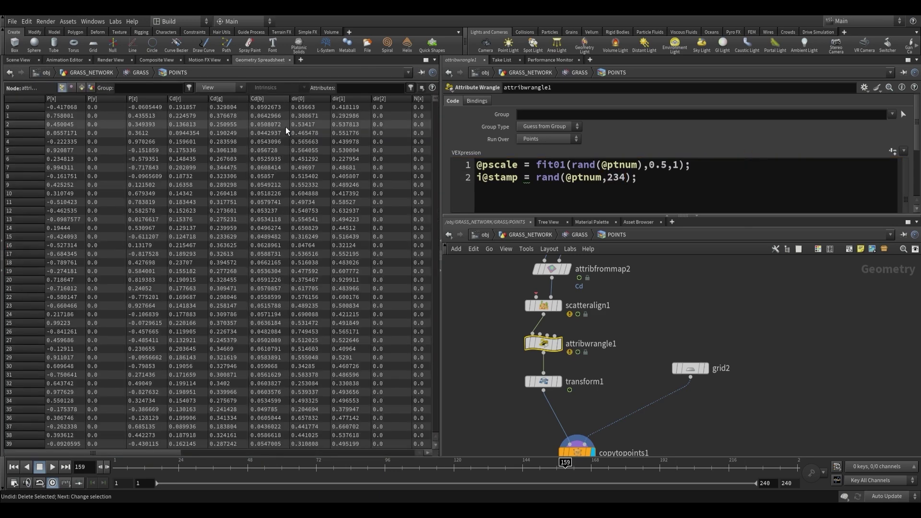
click(253, 98)
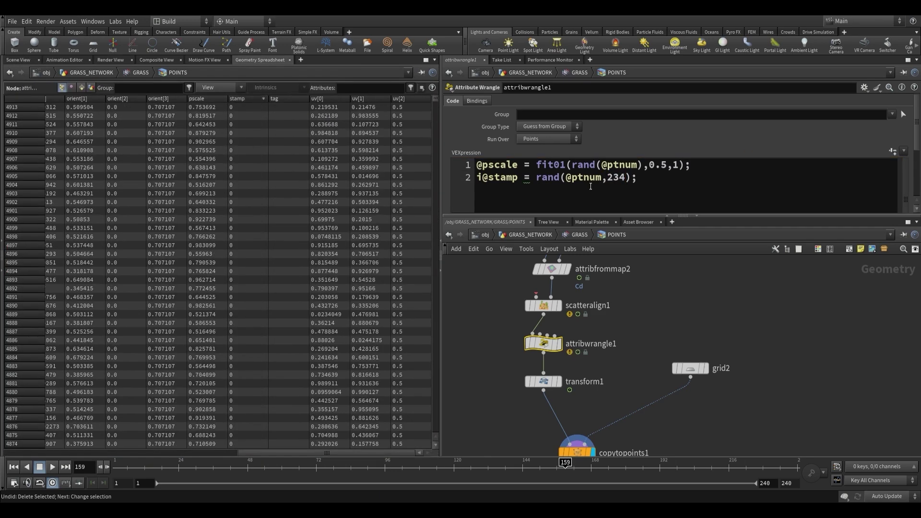
click(531, 177)
text(rint()
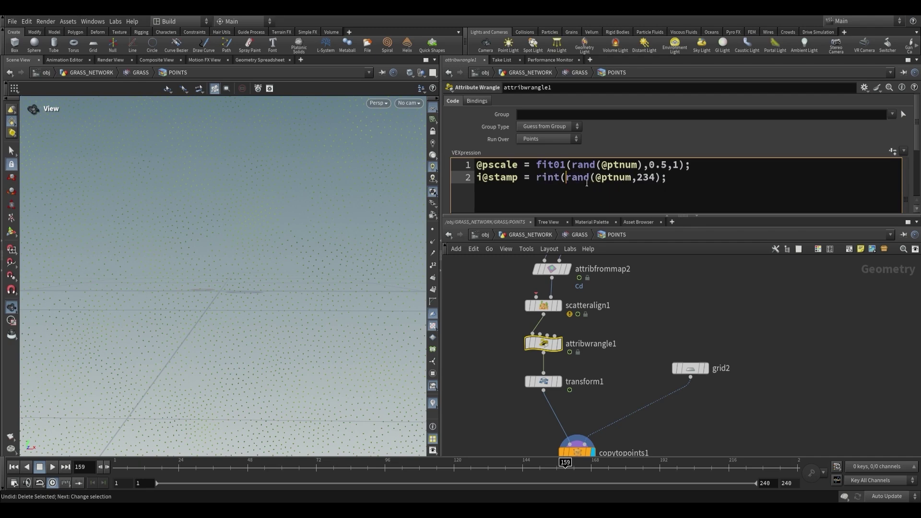
click(671, 174)
text())
Check the rounded stamp values in the spreadsheet, return to the GRASS network and inspect stamppoint1 with its stamp inputs.
click(260, 60)
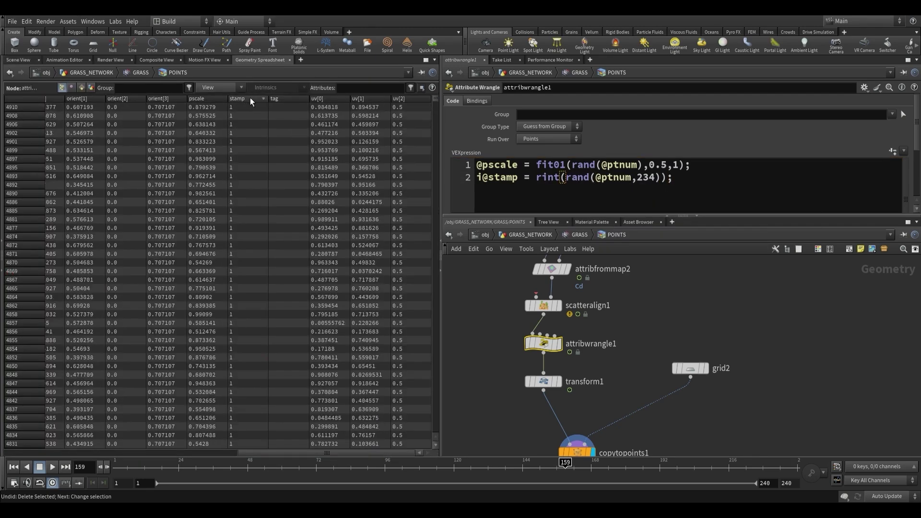
click(29, 60)
scroll(602, 317, down, 3)
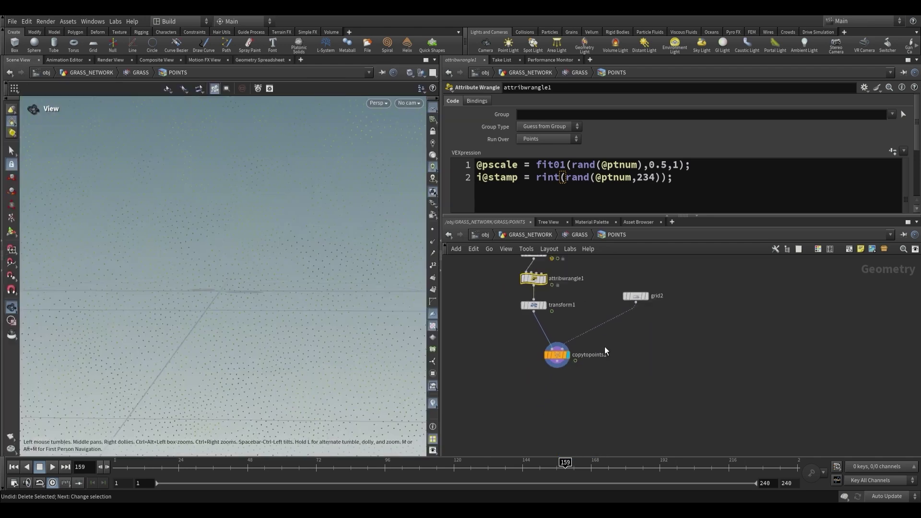
click(578, 235)
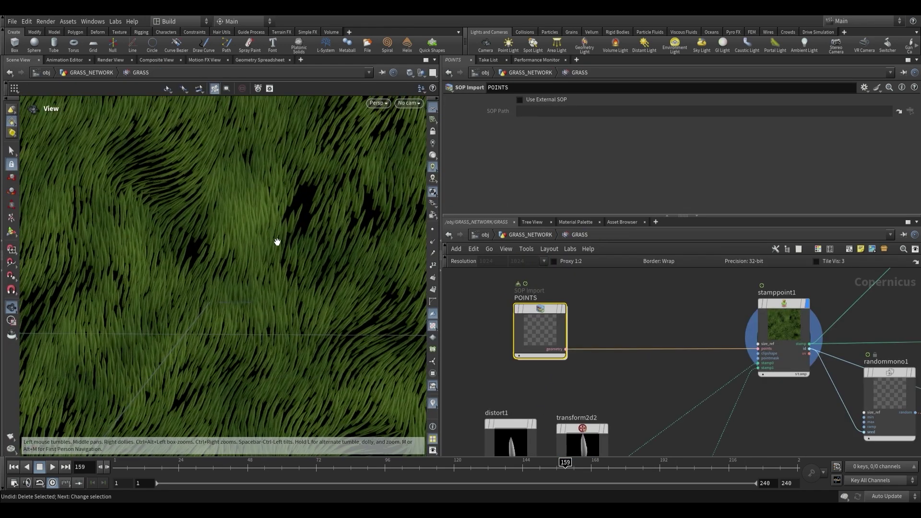
click(783, 331)
middle_drag(684, 400, 622, 328)
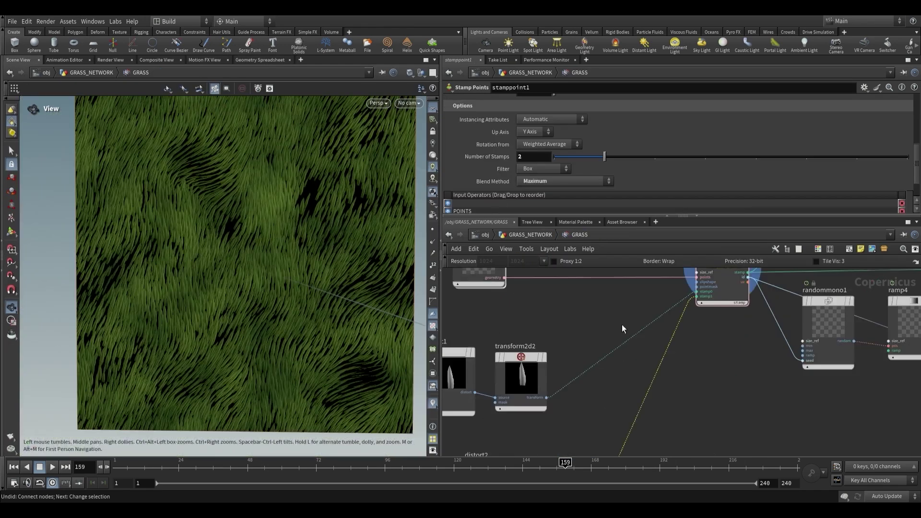
Delete the second blade branch made up of fractalnoise6, distort2 and transform2d3.
middle_drag(488, 296, 443, 357)
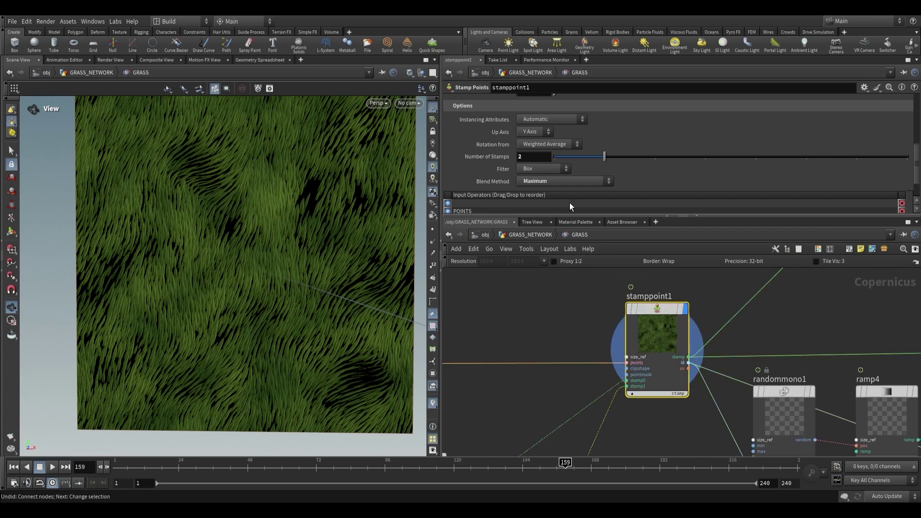
scroll(568, 202, up, 5)
middle_drag(527, 307, 585, 404)
drag(451, 429, 632, 375)
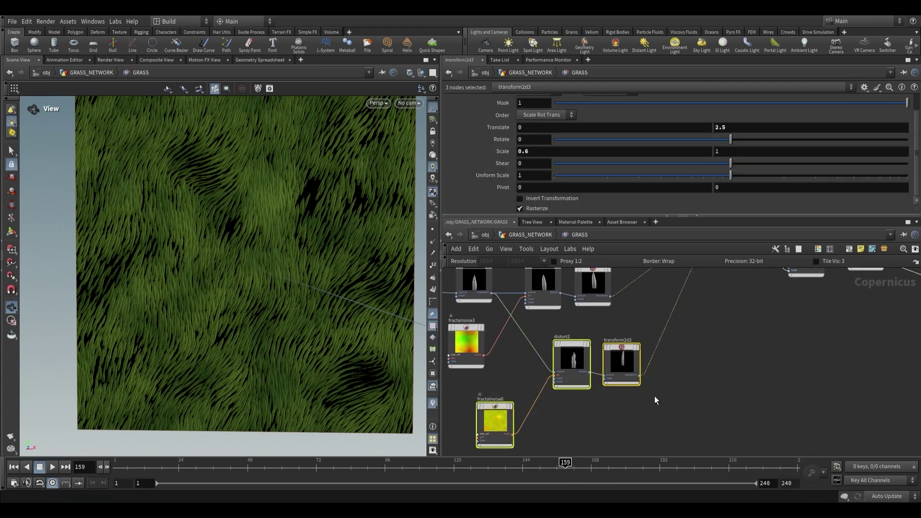
key(Delete)
Add an SDF Shape circle with uniform scale 0.537 below transform2d2, followed by an SDF to Mono node.
middle_drag(643, 327, 614, 379)
key(Tab)
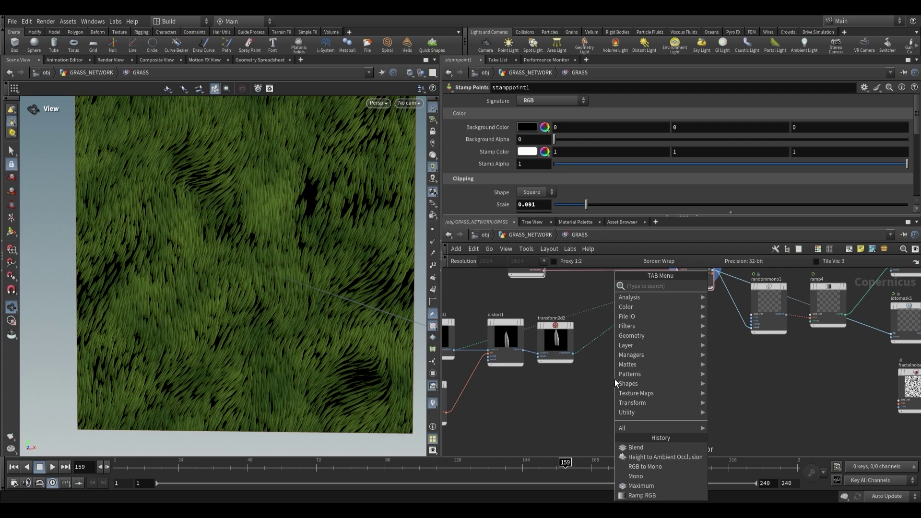
text(sd)
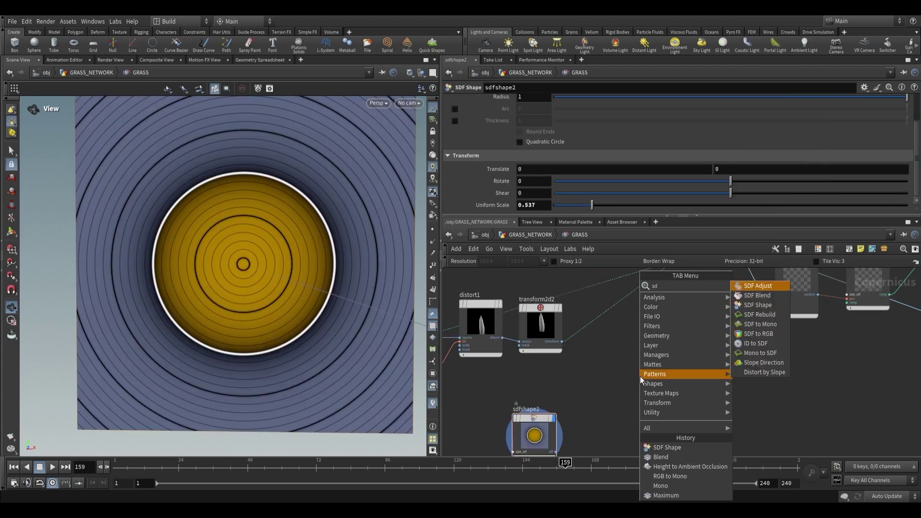
text(f to)
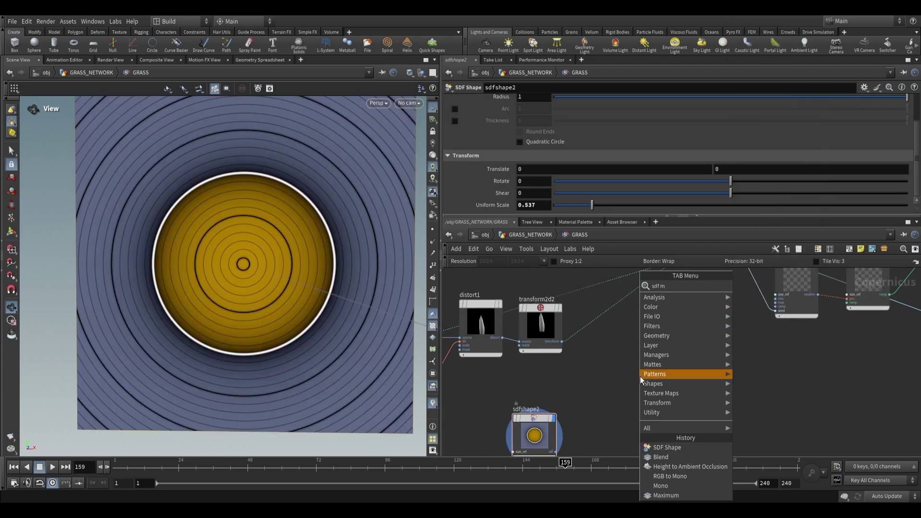
key(Return)
Connect sdftomono2 to the second stamp input of stamppoint1 and display the stamped result.
scroll(670, 362, down, 2)
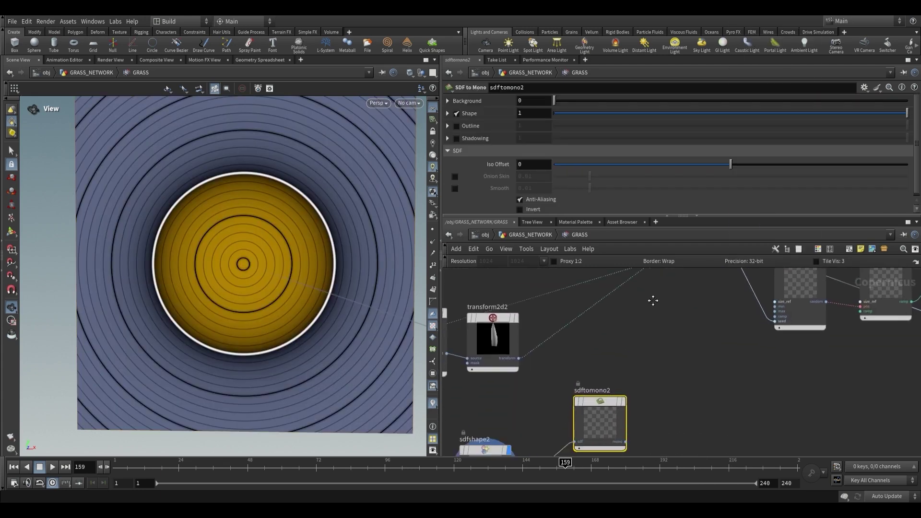
middle_drag(654, 303, 636, 402)
click(638, 398)
click(685, 341)
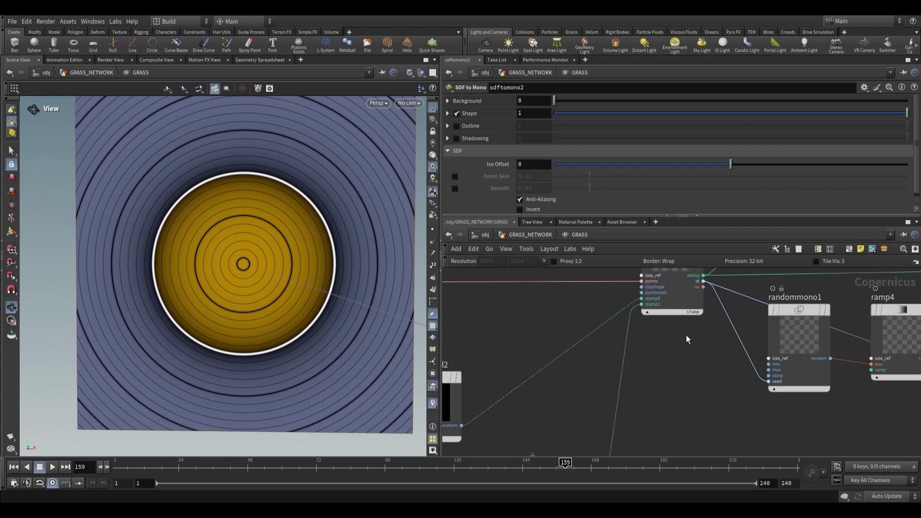
scroll(685, 342, up, 2)
click(660, 318)
scroll(257, 265, up, 3)
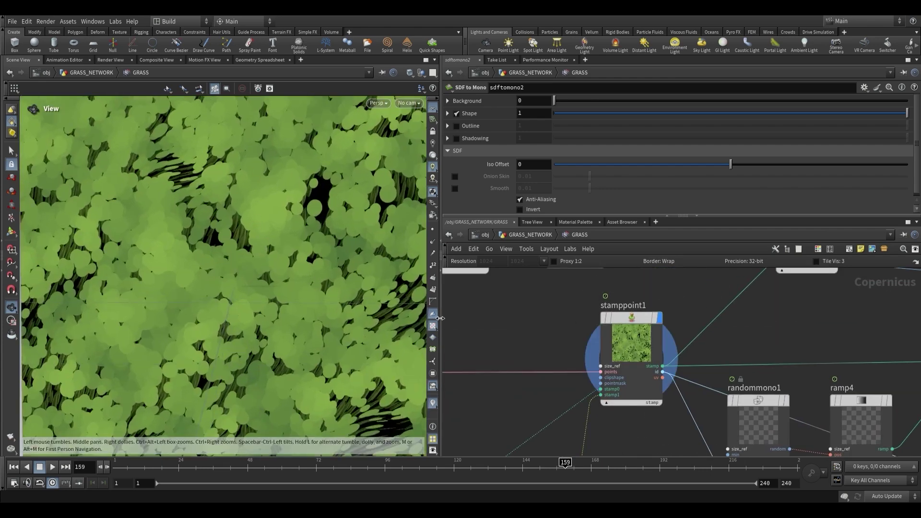
Shrink the circle in sdfshape2 to a uniform scale of 0.129.
scroll(576, 380, down, 2)
middle_drag(576, 380, 620, 308)
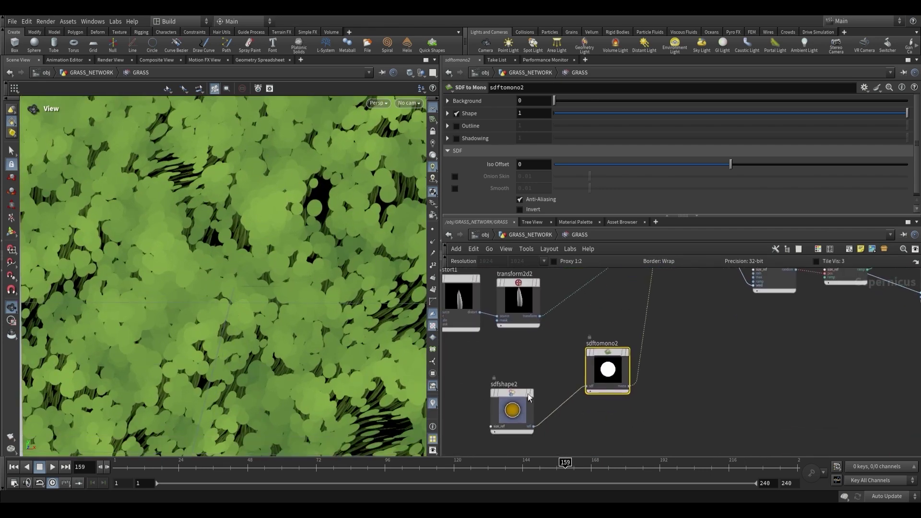
click(514, 402)
drag(569, 208, 562, 207)
Examine the stamp expression in attribwrangle1 inside POINTS, then return to GRASS and inspect the blade and circle stamp branches.
middle_drag(610, 269, 638, 354)
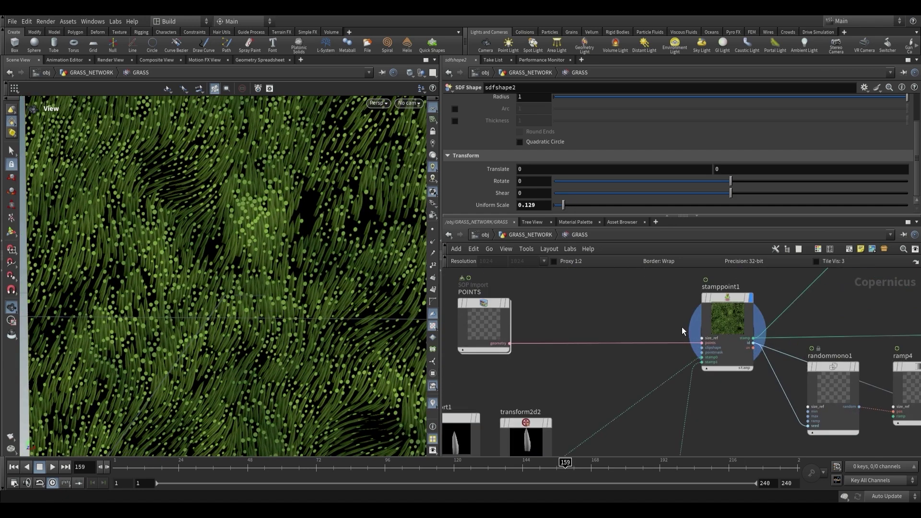
double_click(503, 313)
scroll(534, 306, up, 3)
drag(519, 177, 466, 176)
drag(535, 177, 663, 177)
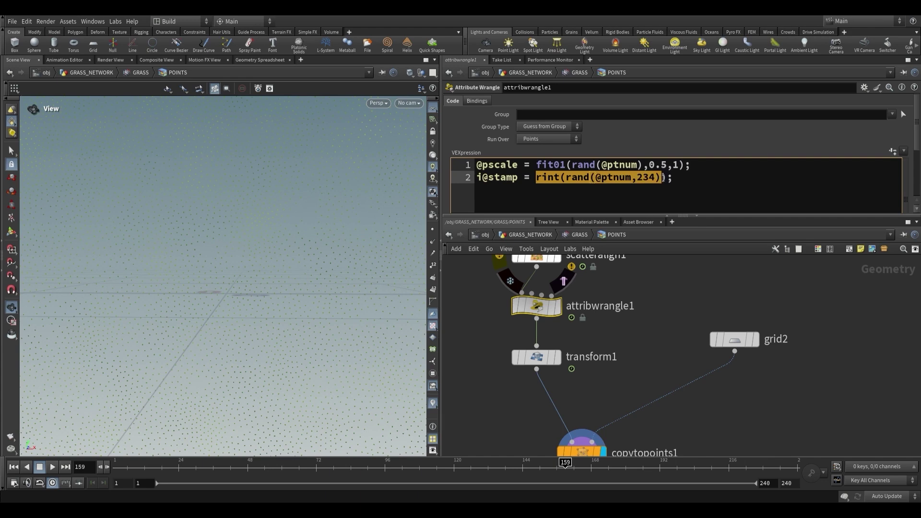
click(639, 178)
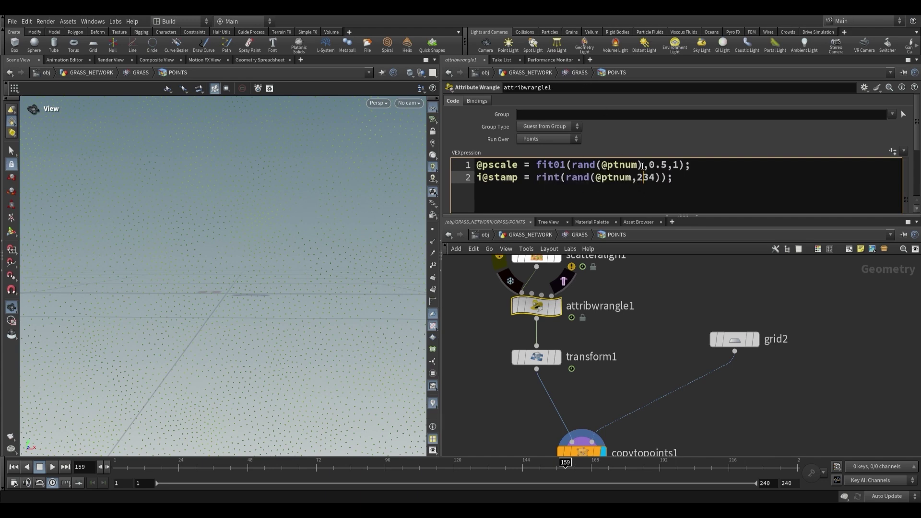
click(577, 73)
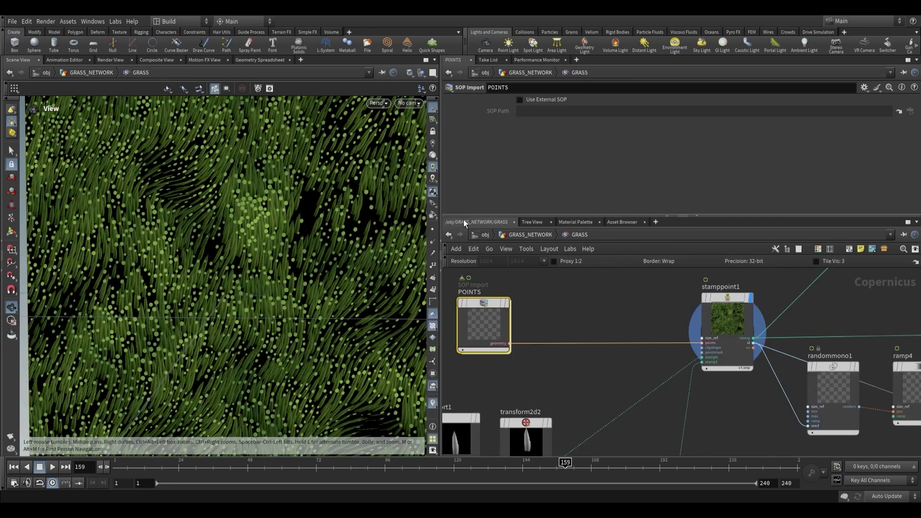
scroll(639, 327, down, 2)
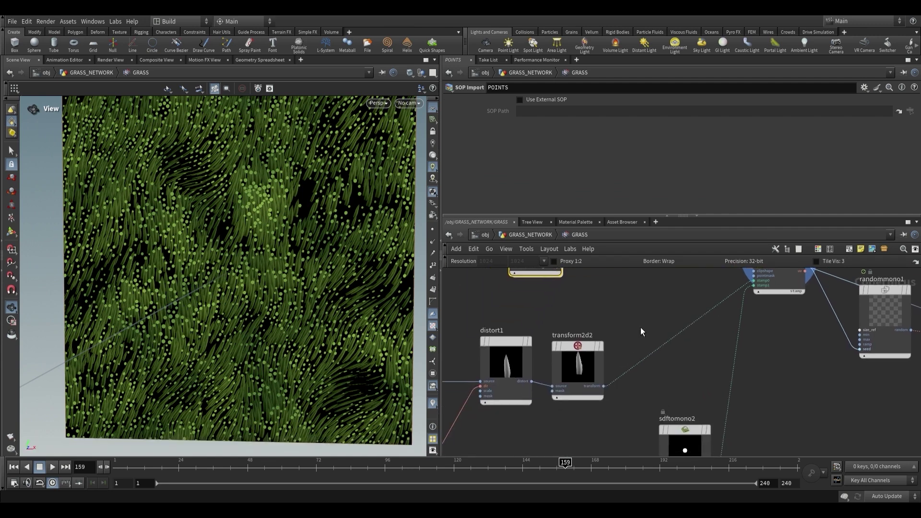
middle_drag(640, 400, 569, 407)
scroll(455, 314, up, 3)
double_click(455, 315)
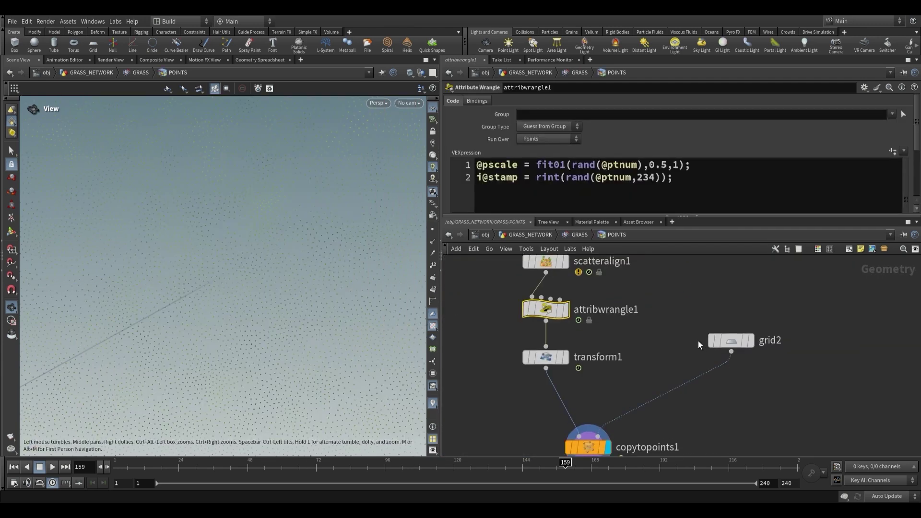
scroll(700, 341, up, 1)
click(662, 178)
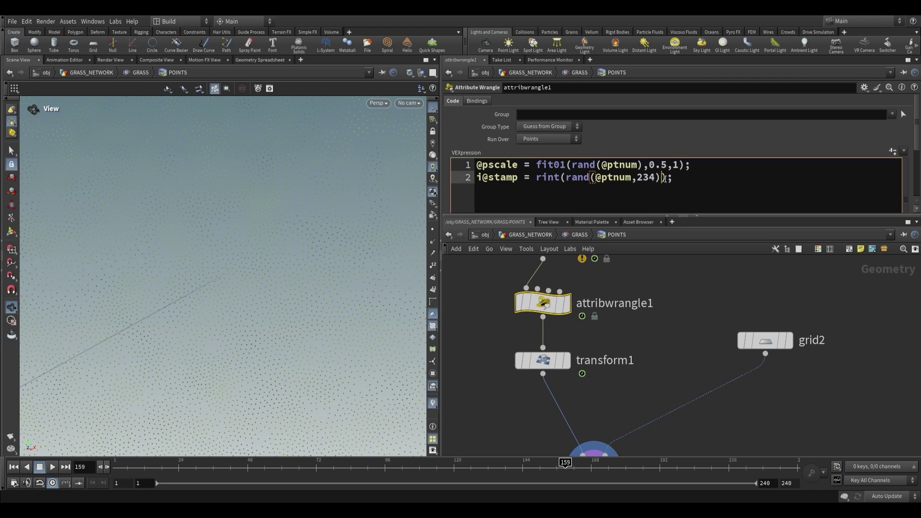
drag(566, 178, 645, 177)
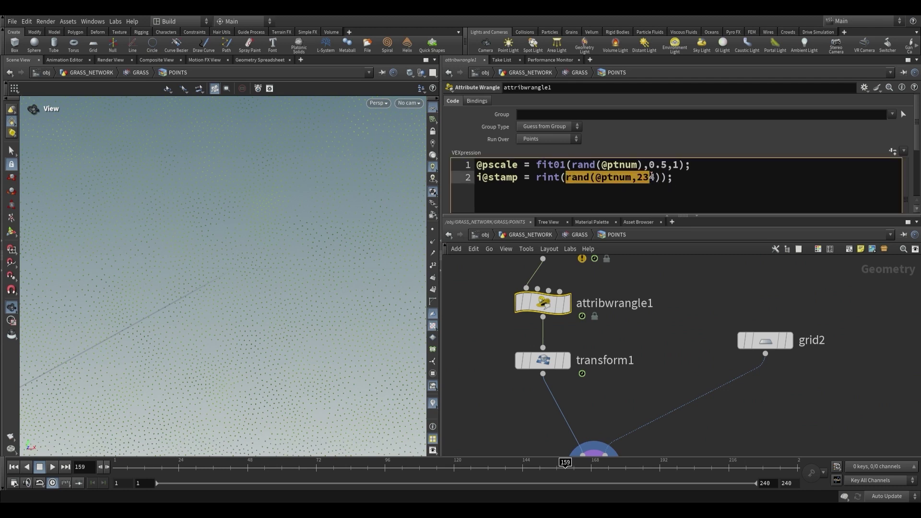
click(656, 178)
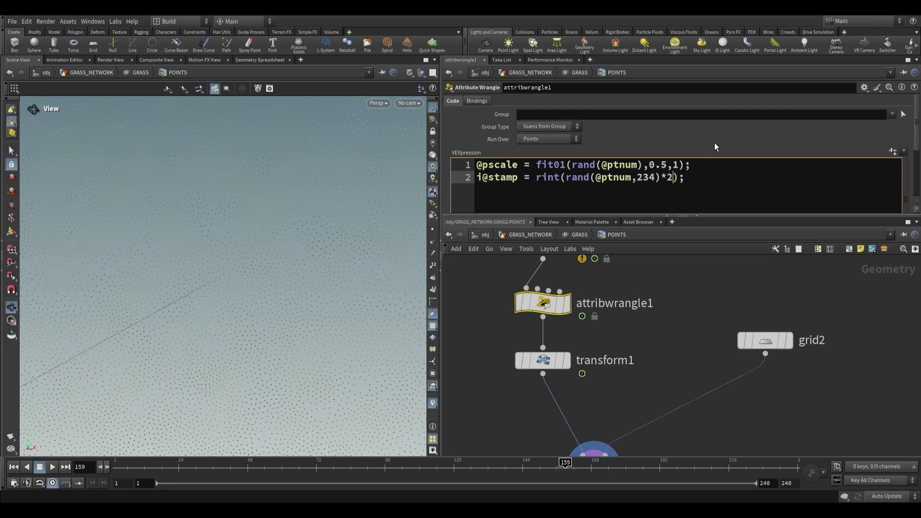
click(259, 60)
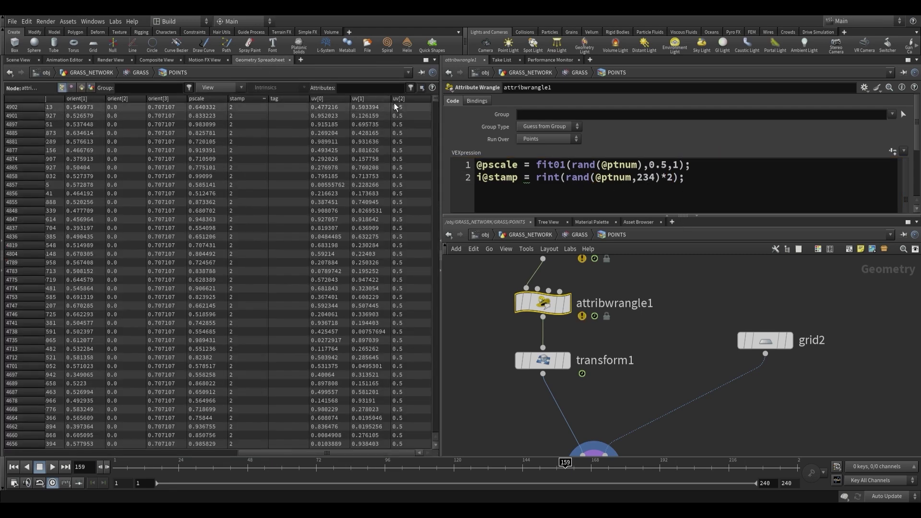
drag(436, 103, 455, 197)
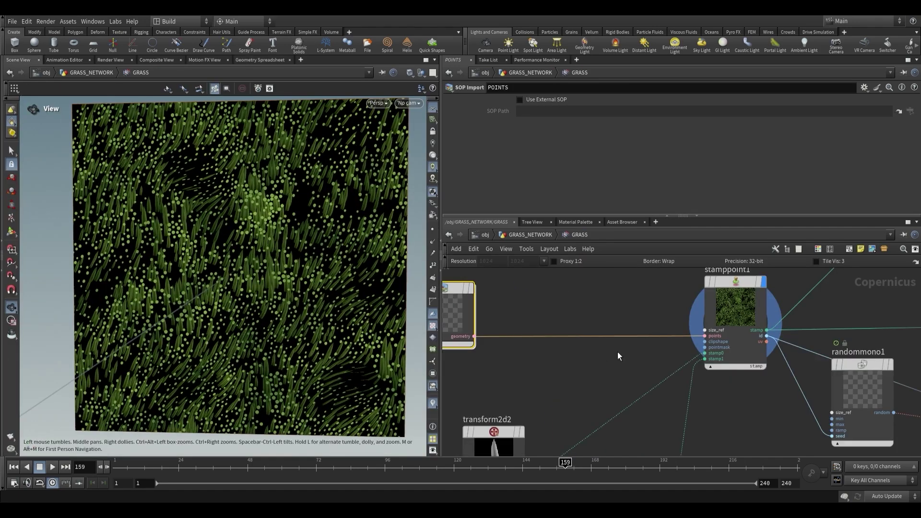
Display the final blend1 output and inspect the grass texture with the stamped circles.
scroll(617, 356, down, 10)
scroll(624, 304, up, 2)
mouse_move(311, 281)
mouse_down()
mouse_move(313, 300)
mouse_move(302, 291)
mouse_up()
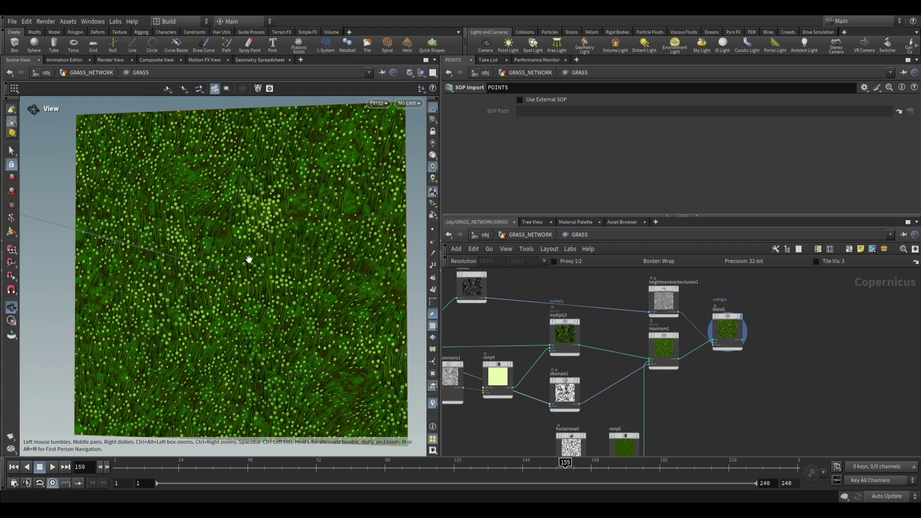
Add a Transform 2D node after blend1, display it and set its uniform scale to about 0.49.
middle_drag(773, 367, 743, 384)
key(Tab)
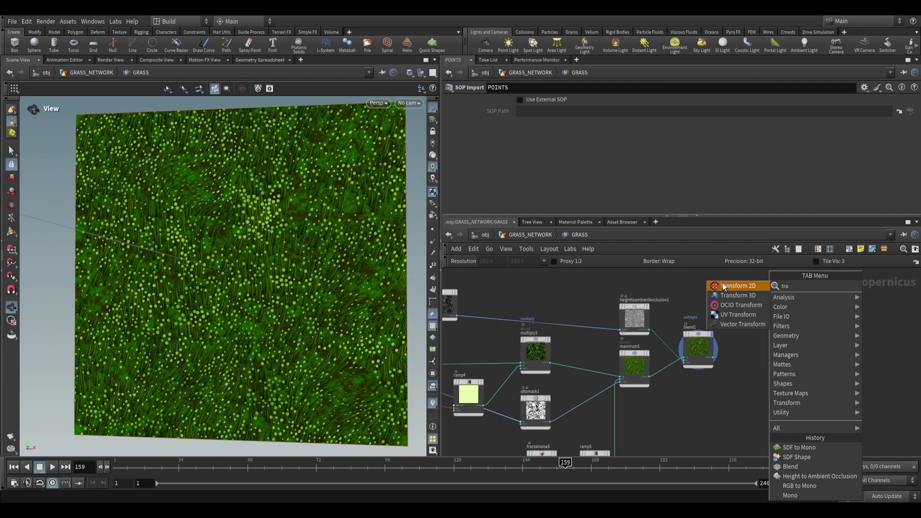
click(738, 286)
click(786, 338)
scroll(787, 337, up, 2)
drag(734, 374, 736, 375)
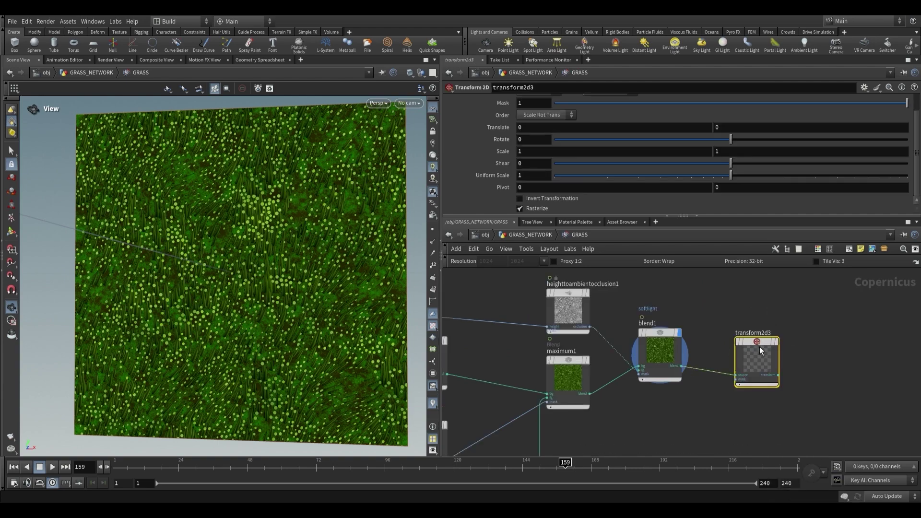
drag(730, 175, 666, 180)
scroll(514, 364, down, 1)
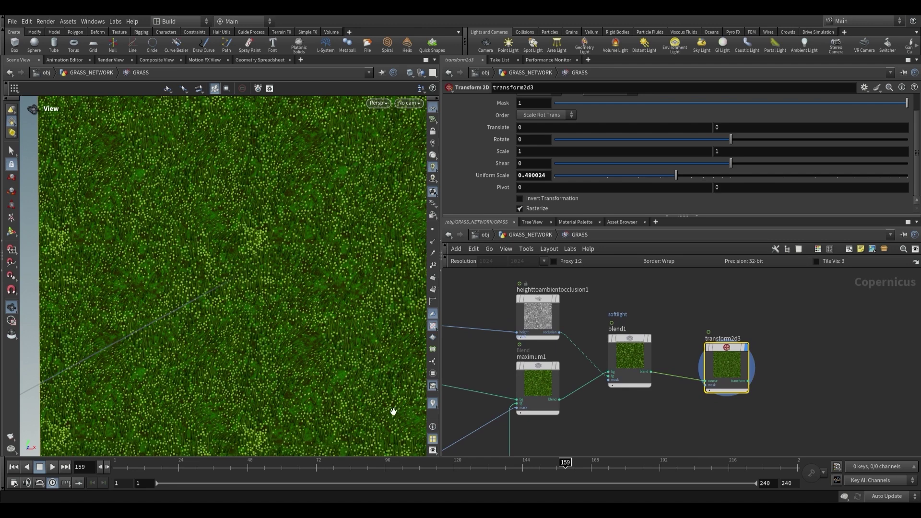
Examine how the scaled-down grass texture tiles in the displayed transform2d3 result.
scroll(706, 327, down, 1)
scroll(700, 334, up, 1)
drag(719, 341, 719, 334)
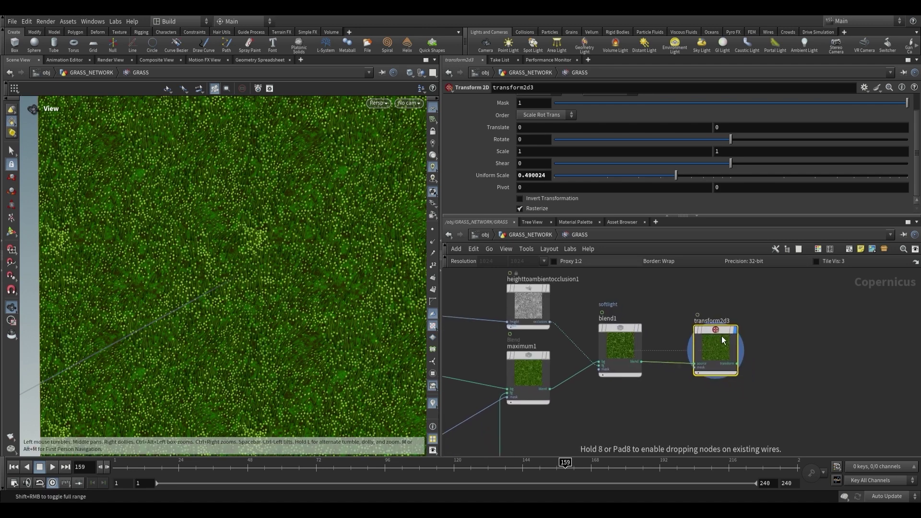
scroll(685, 344, down, 1)
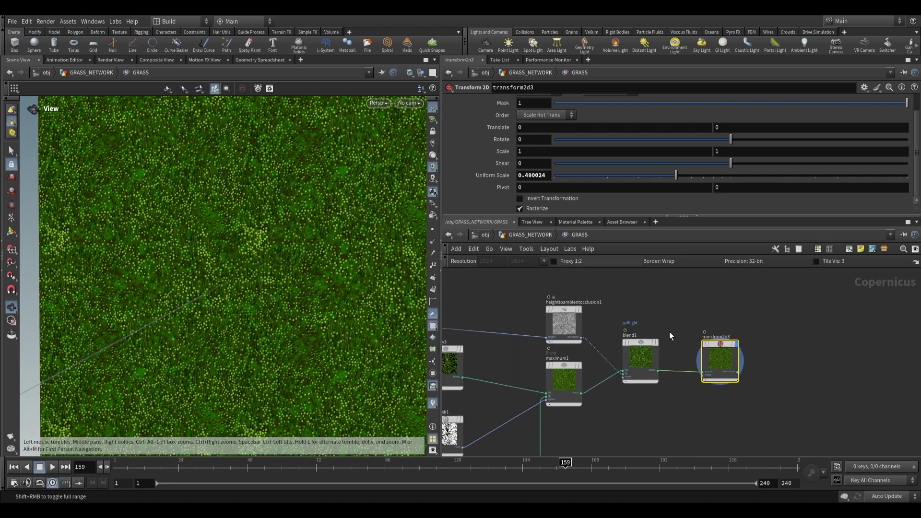
scroll(678, 336, up, 2)
scroll(291, 270, down, 3)
drag(291, 270, 274, 268)
scroll(590, 339, down, 3)
scroll(508, 306, up, 4)
Review the point scattering node chain inside POINTS and return to the GRASS network.
middle_drag(508, 307, 571, 362)
double_click(571, 362)
scroll(633, 384, down, 3)
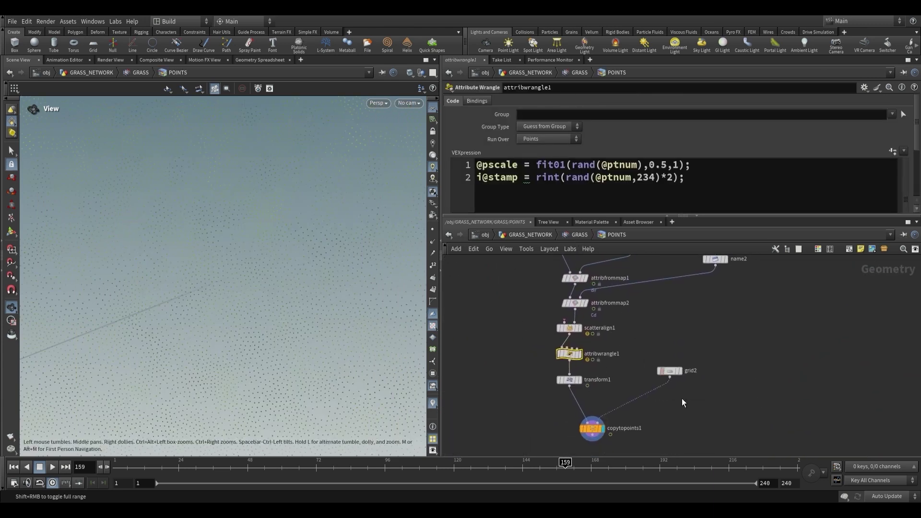
scroll(615, 382, down, 2)
key(u)
Review the whole GRASS network from the stamp branches through stamppoint1 to transform2d3.
middle_drag(666, 364, 601, 371)
key(f)
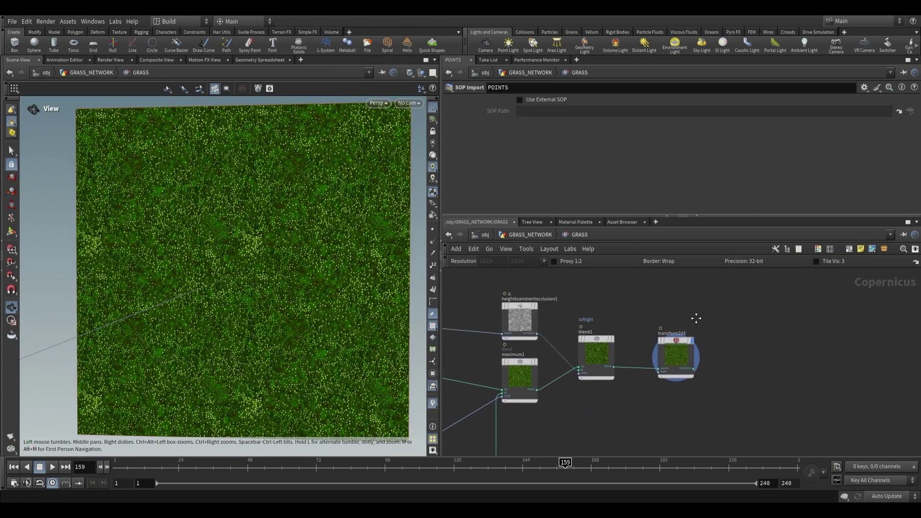
key(h)
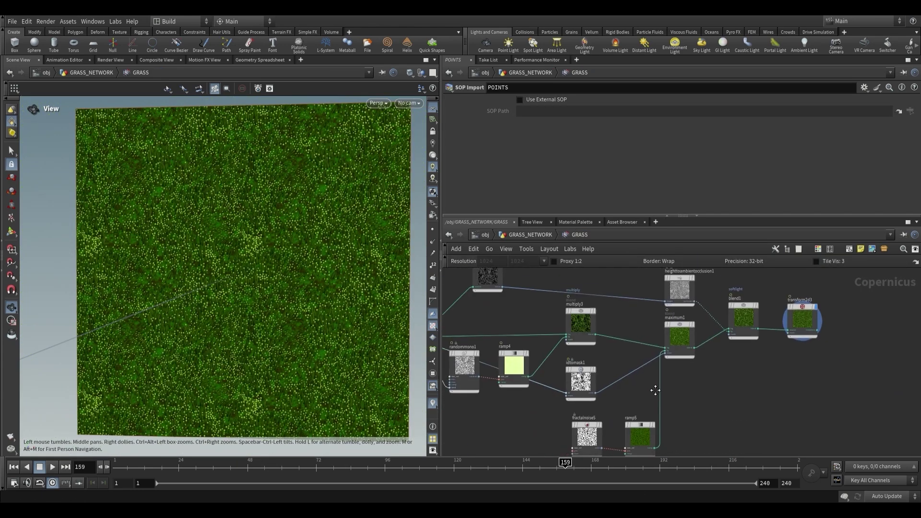
middle_drag(675, 345, 689, 322)
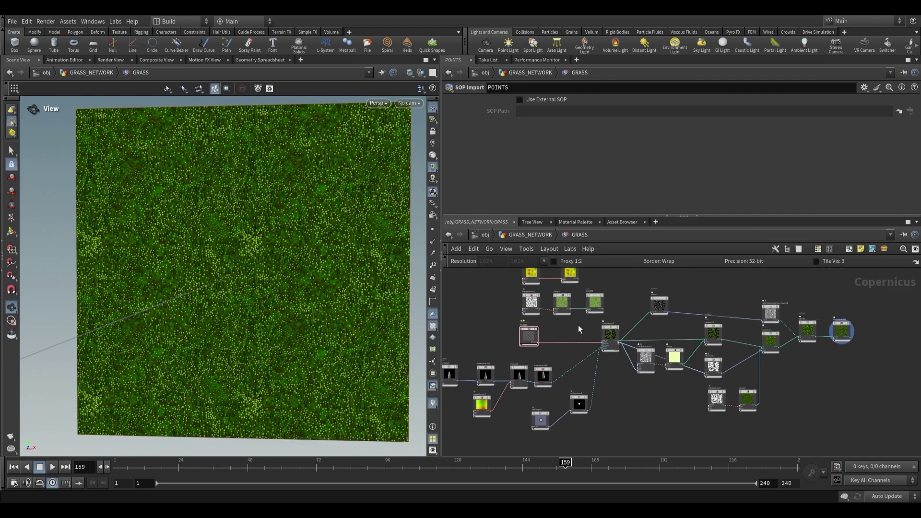
middle_drag(550, 354, 621, 408)
scroll(687, 341, up, 3)
scroll(657, 347, down, 1)
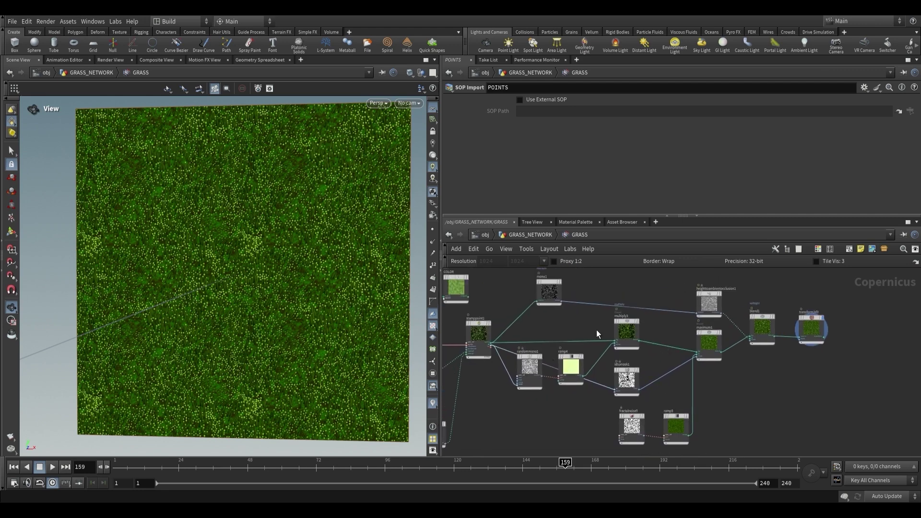